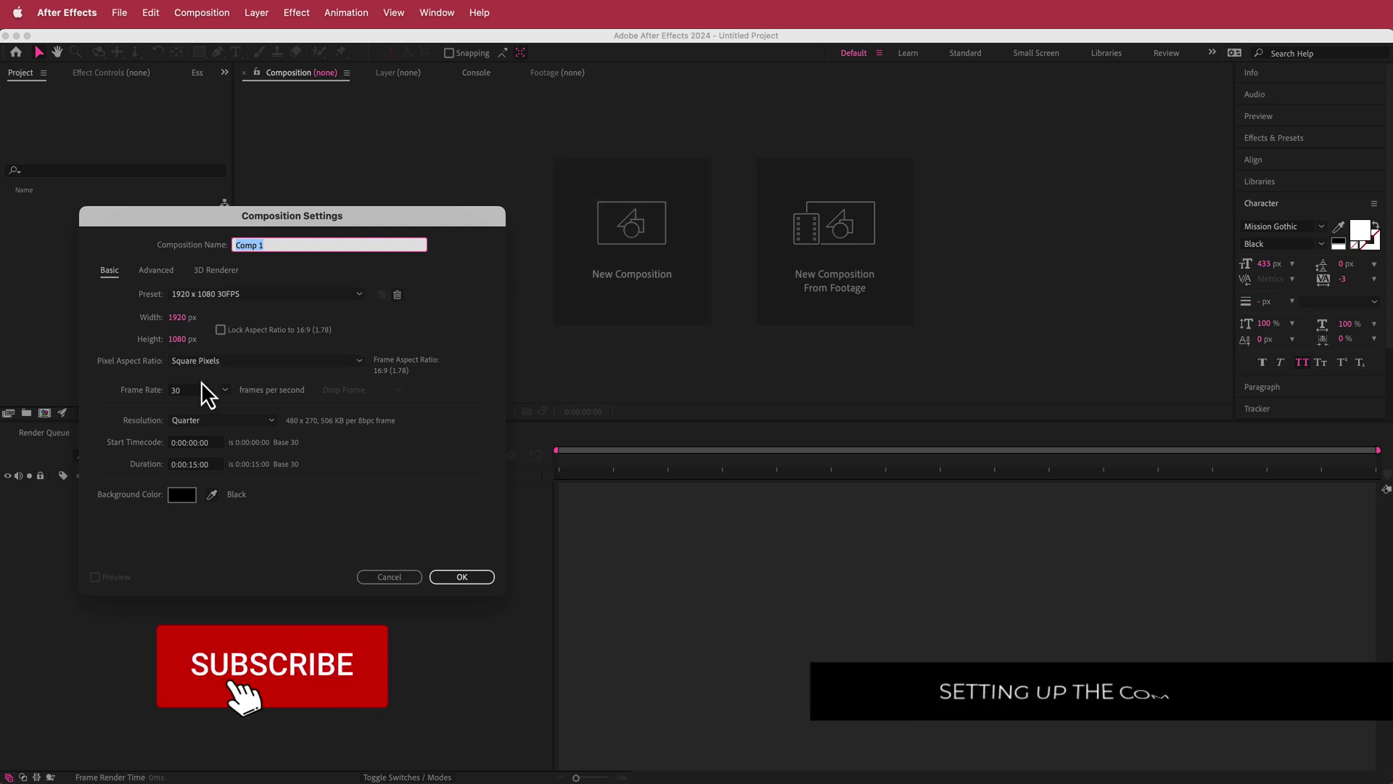
- Confirm Comp 1 at 1920×1080, 30 fps and 0:00:15:00 duration
click(462, 576)
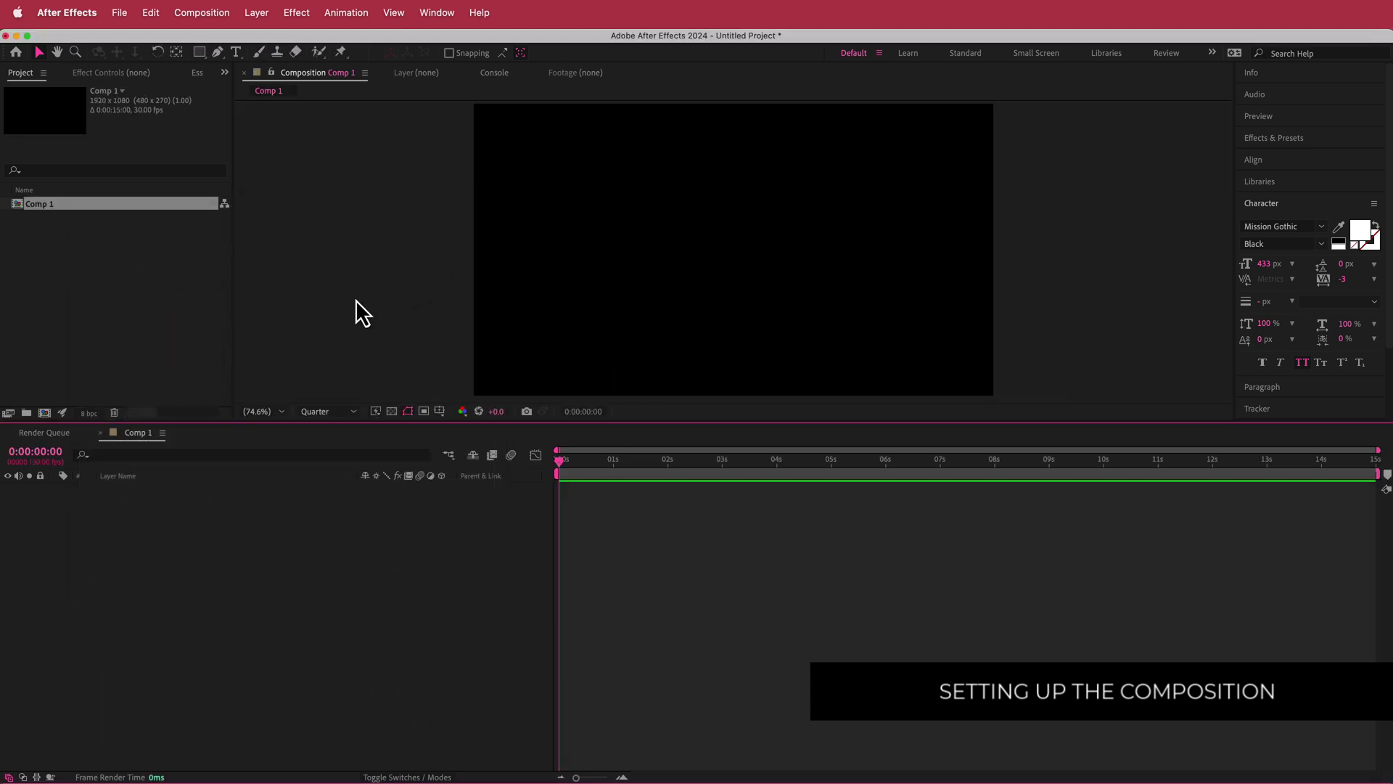
- Add a new text layer to the timeline reading CREATE
right_click(173, 498)
mouse_move(220, 512)
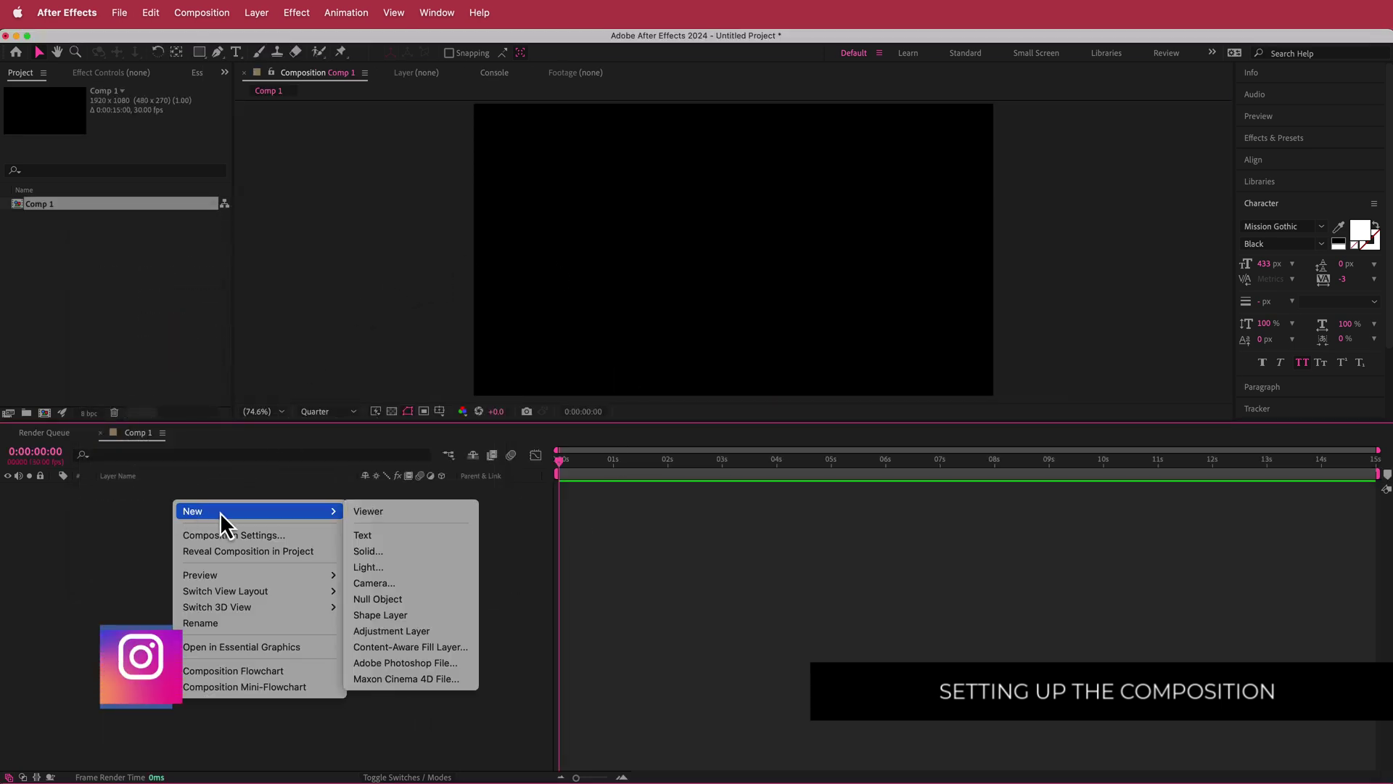
click(396, 543)
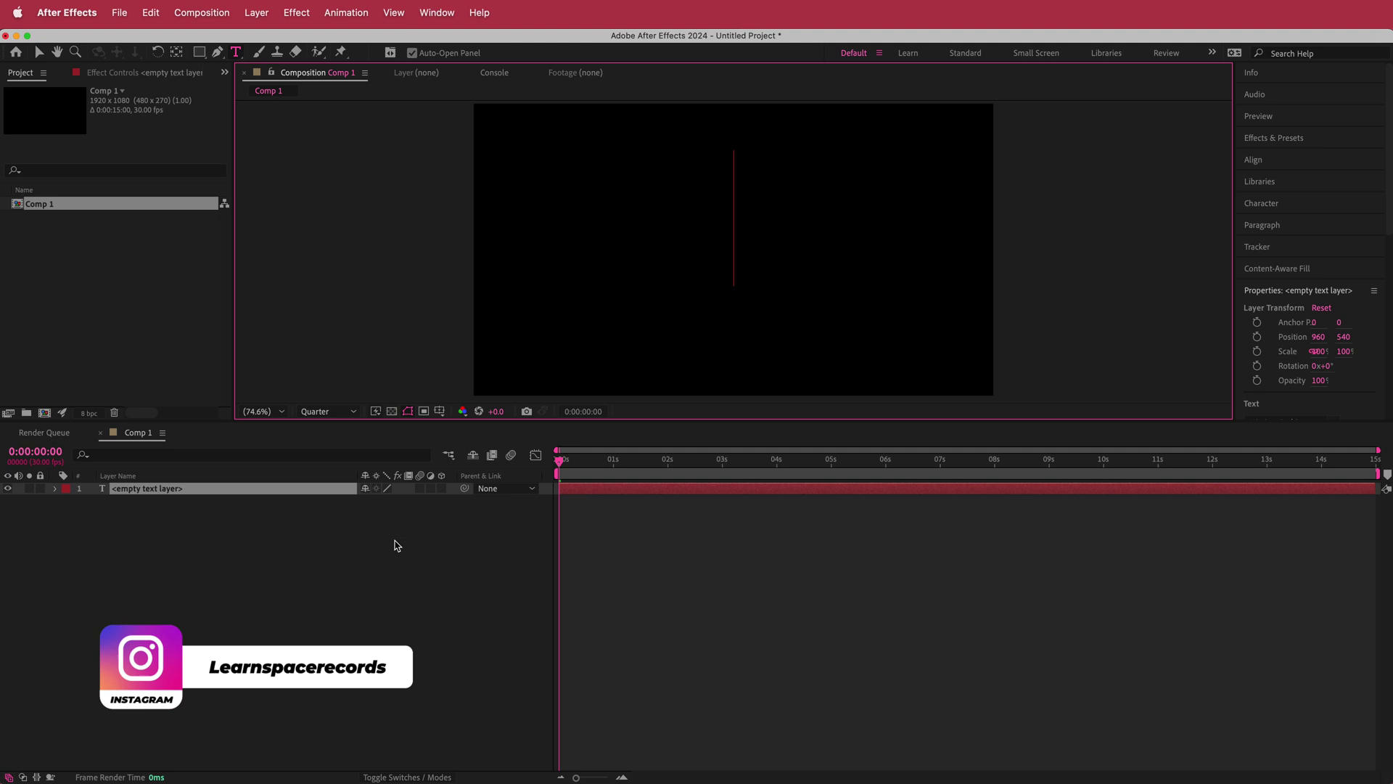
text(CREATE)
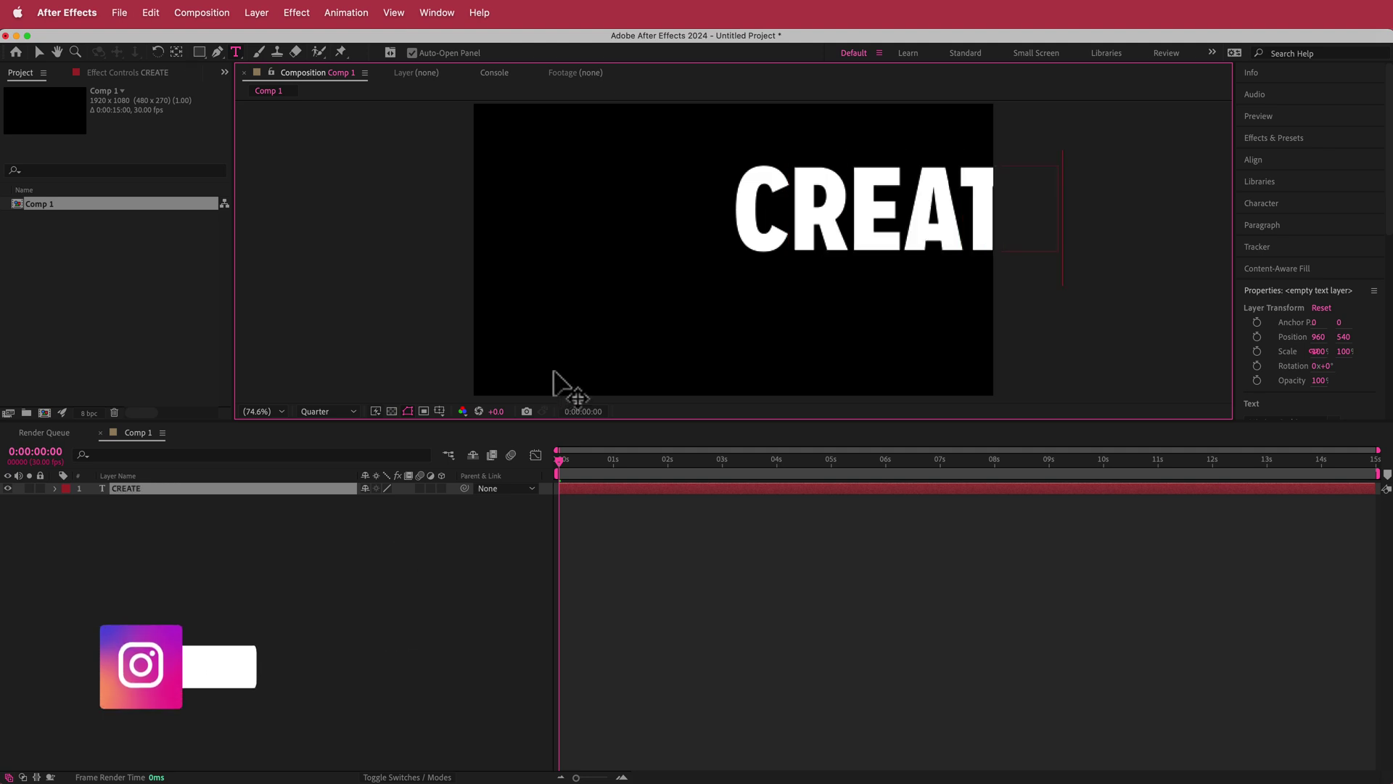
- Make CREATE All Caps and centre it horizontally and vertically in the composition
click(1261, 203)
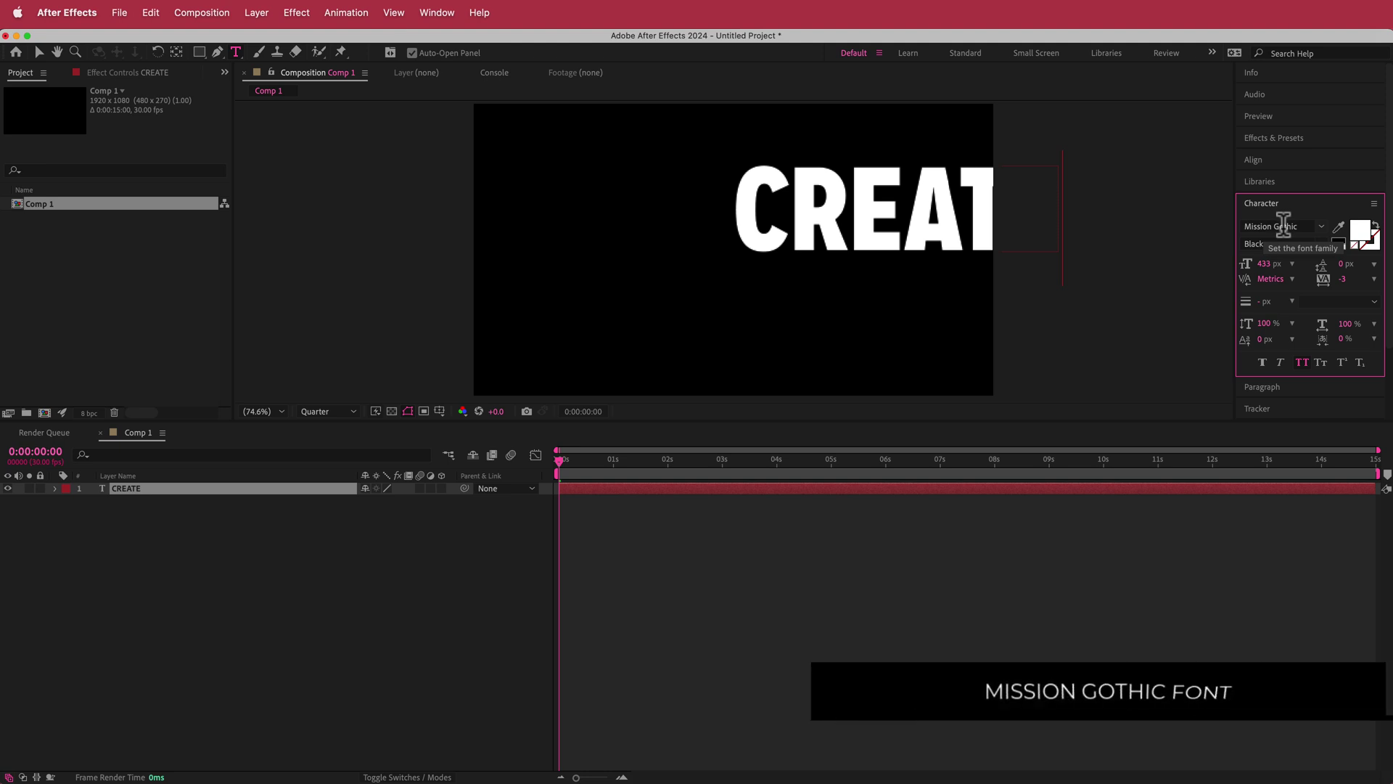
click(1302, 362)
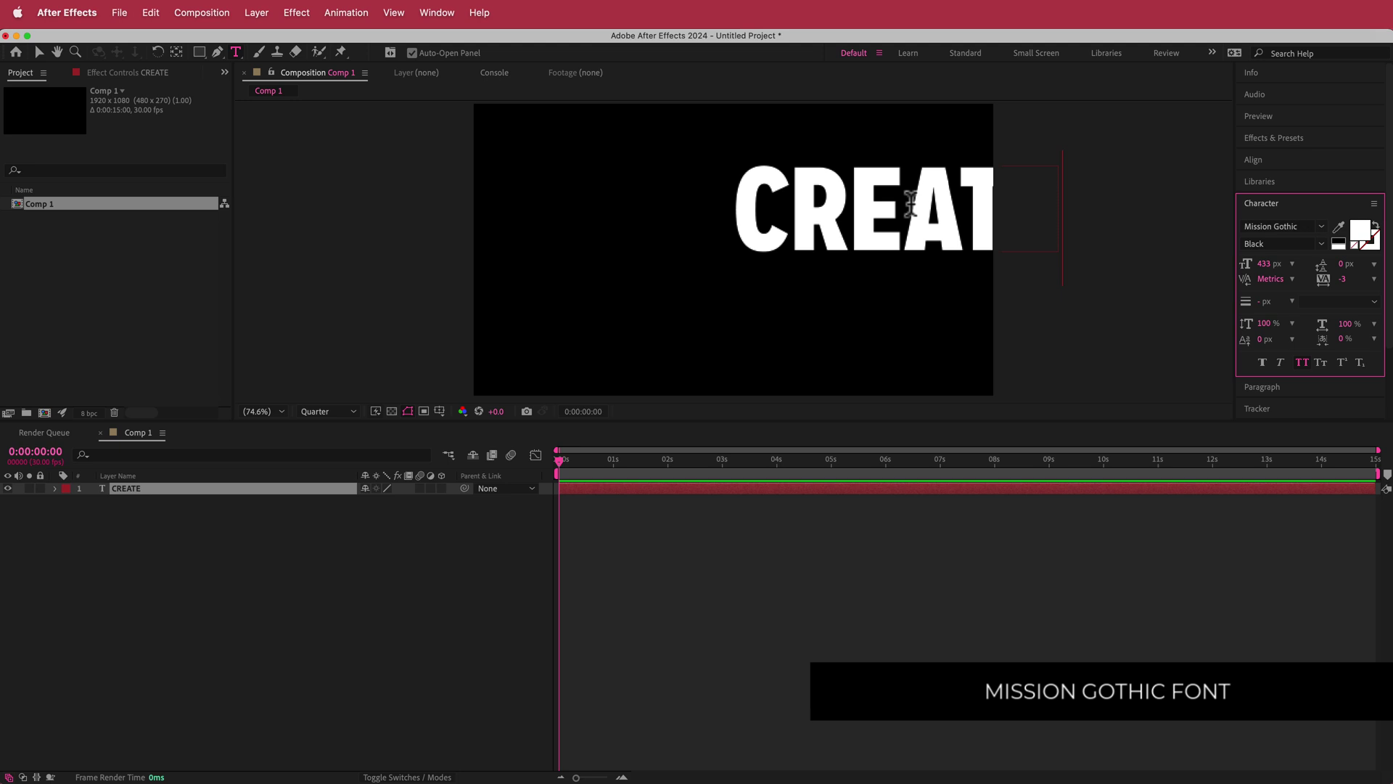
click(1262, 163)
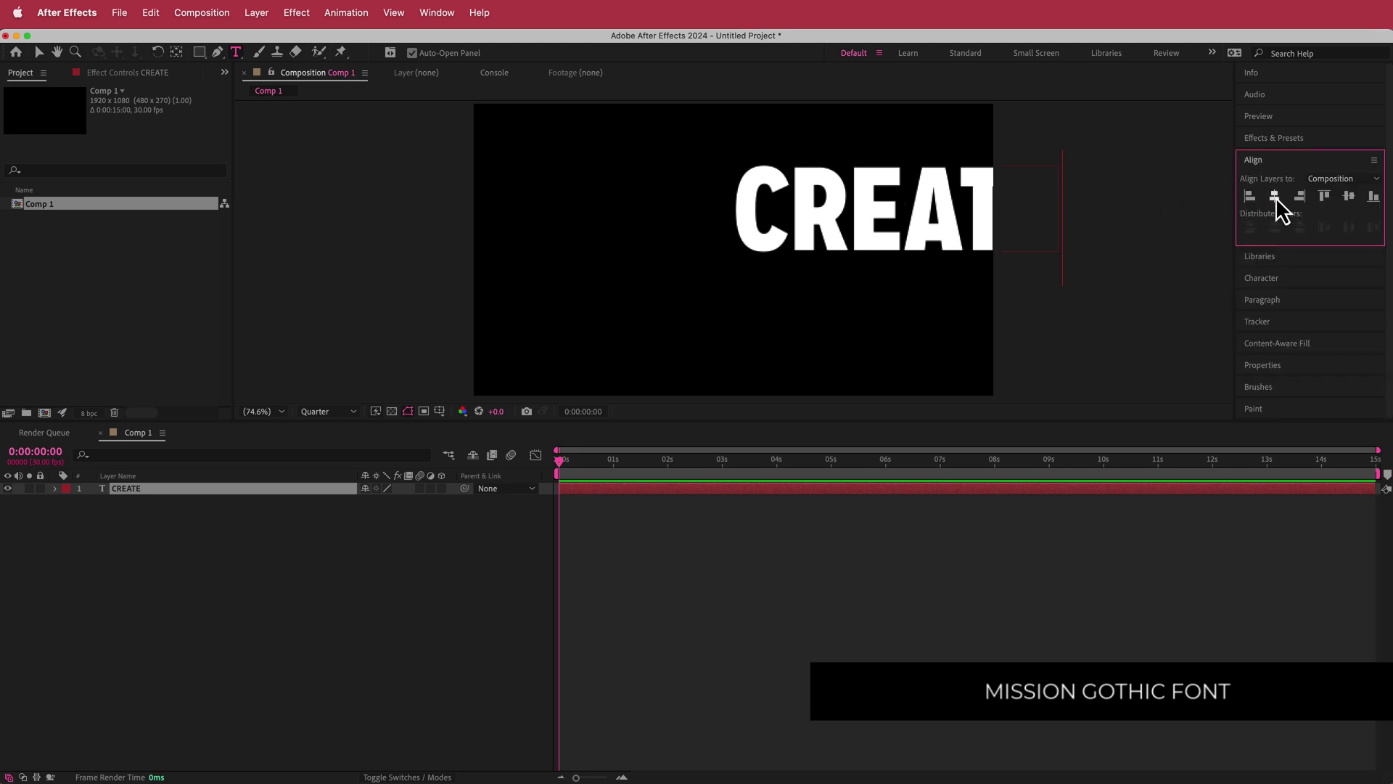
click(1275, 196)
click(1349, 196)
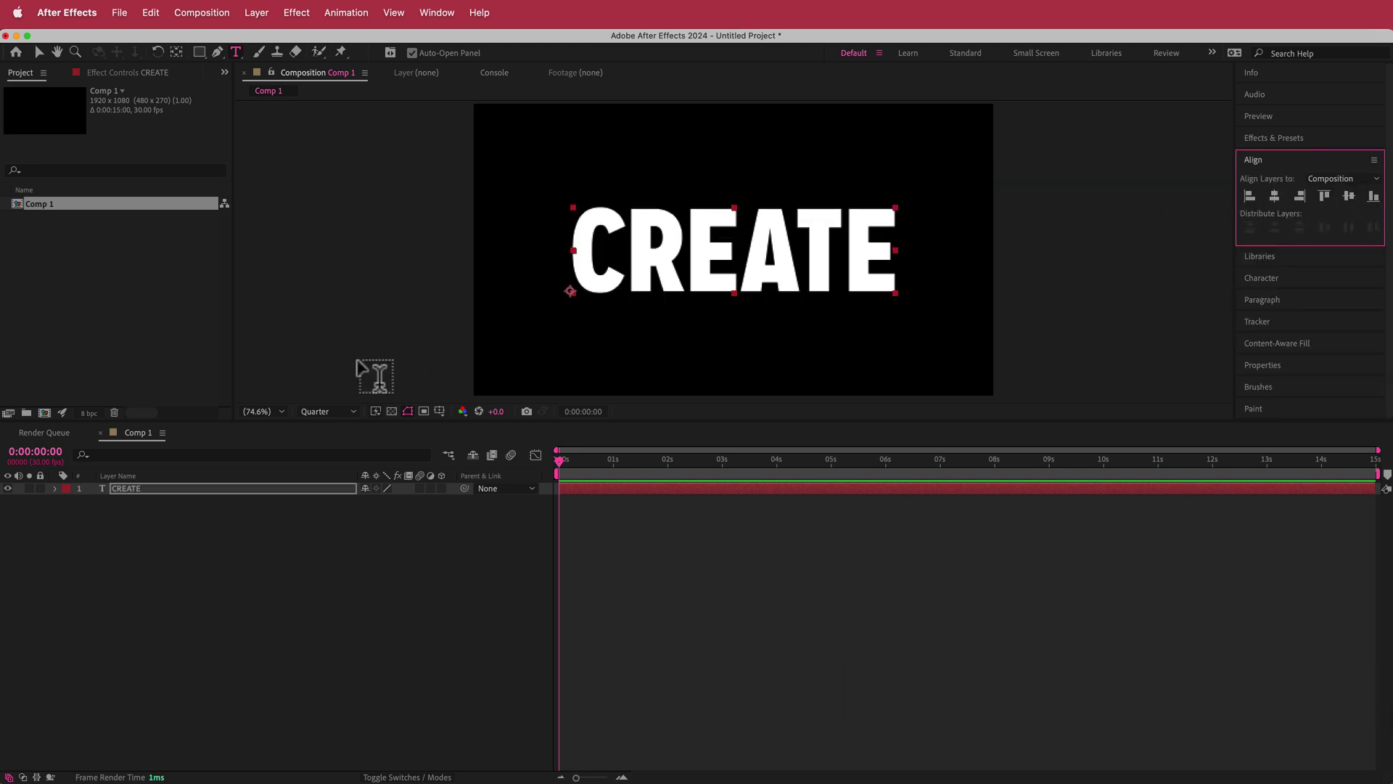
- Set the preview resolution to Third and select all of the CREATE text
click(333, 411)
click(344, 475)
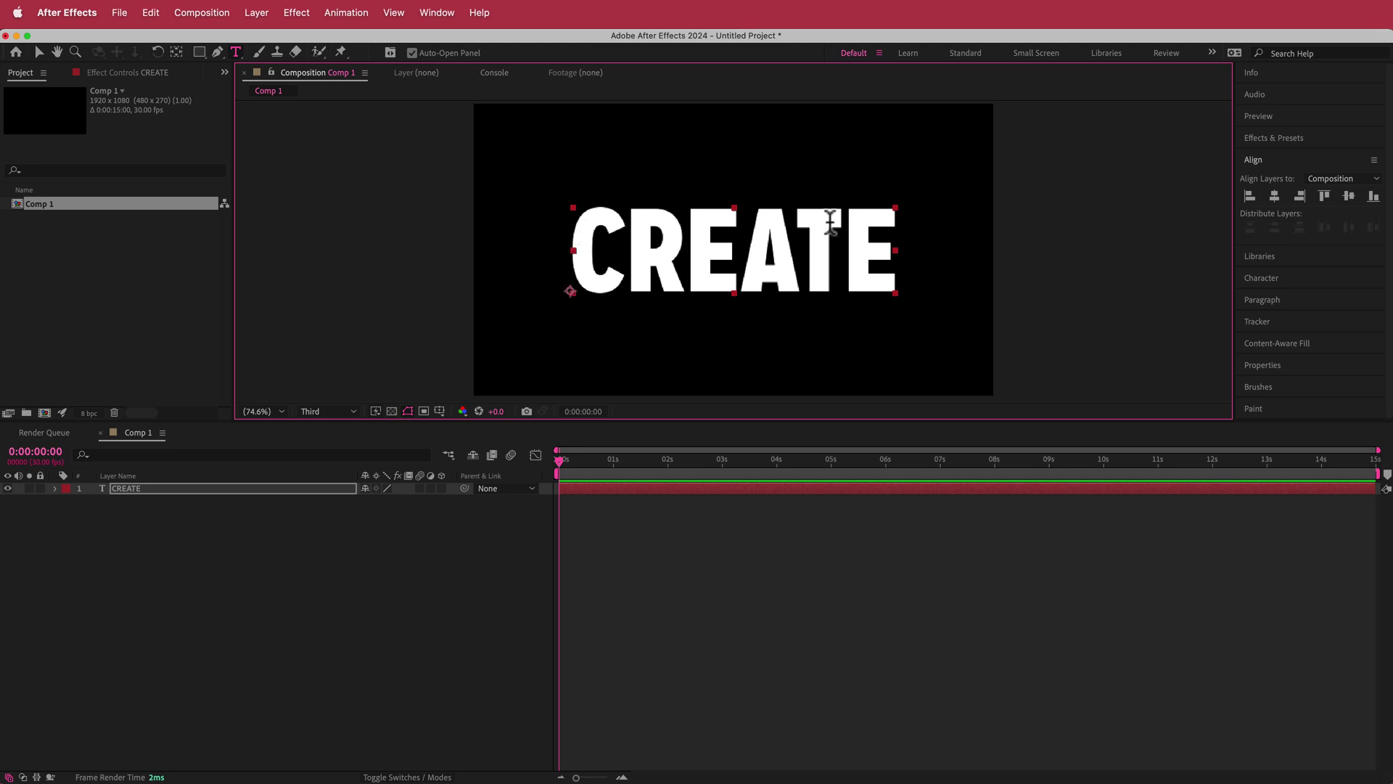
drag(894, 242, 541, 246)
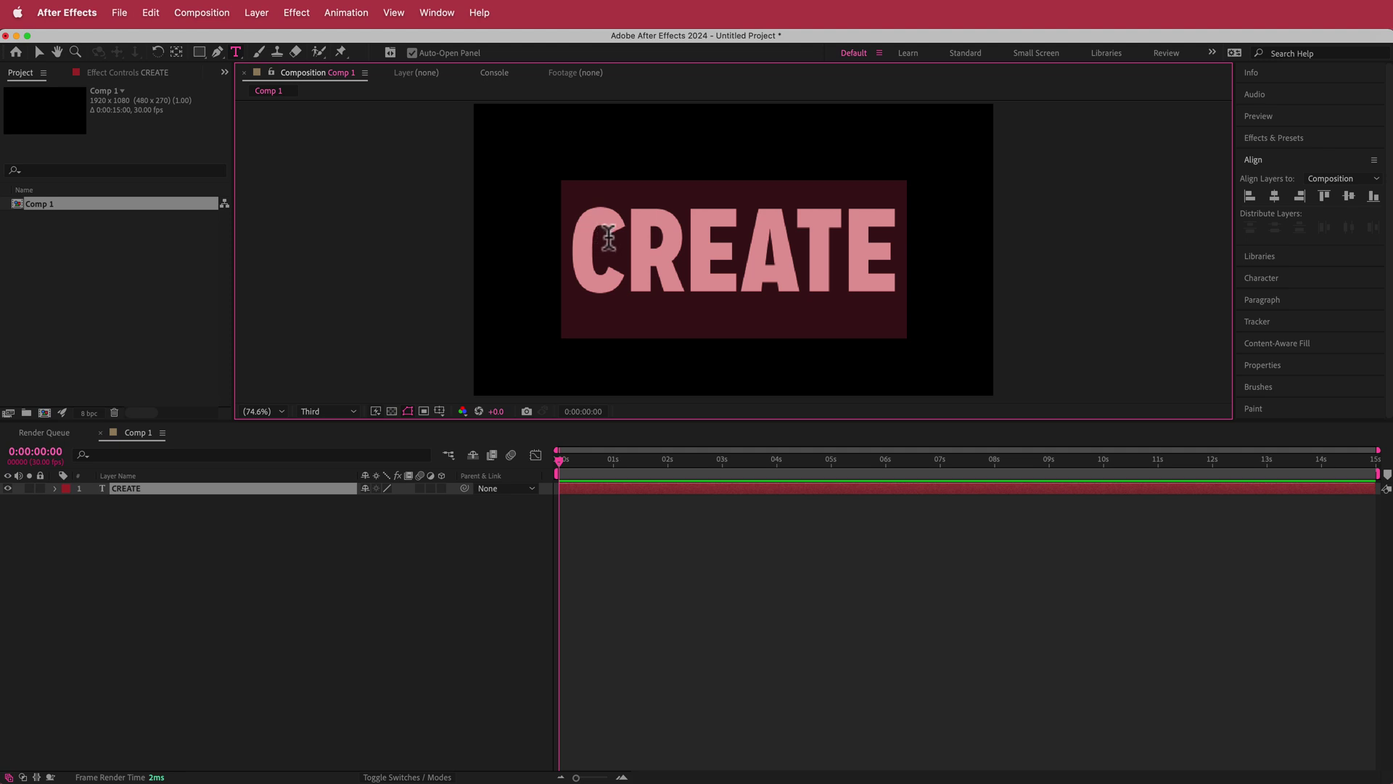
- Add a Scale animator to the CREATE text with scale set to 0%
click(206, 517)
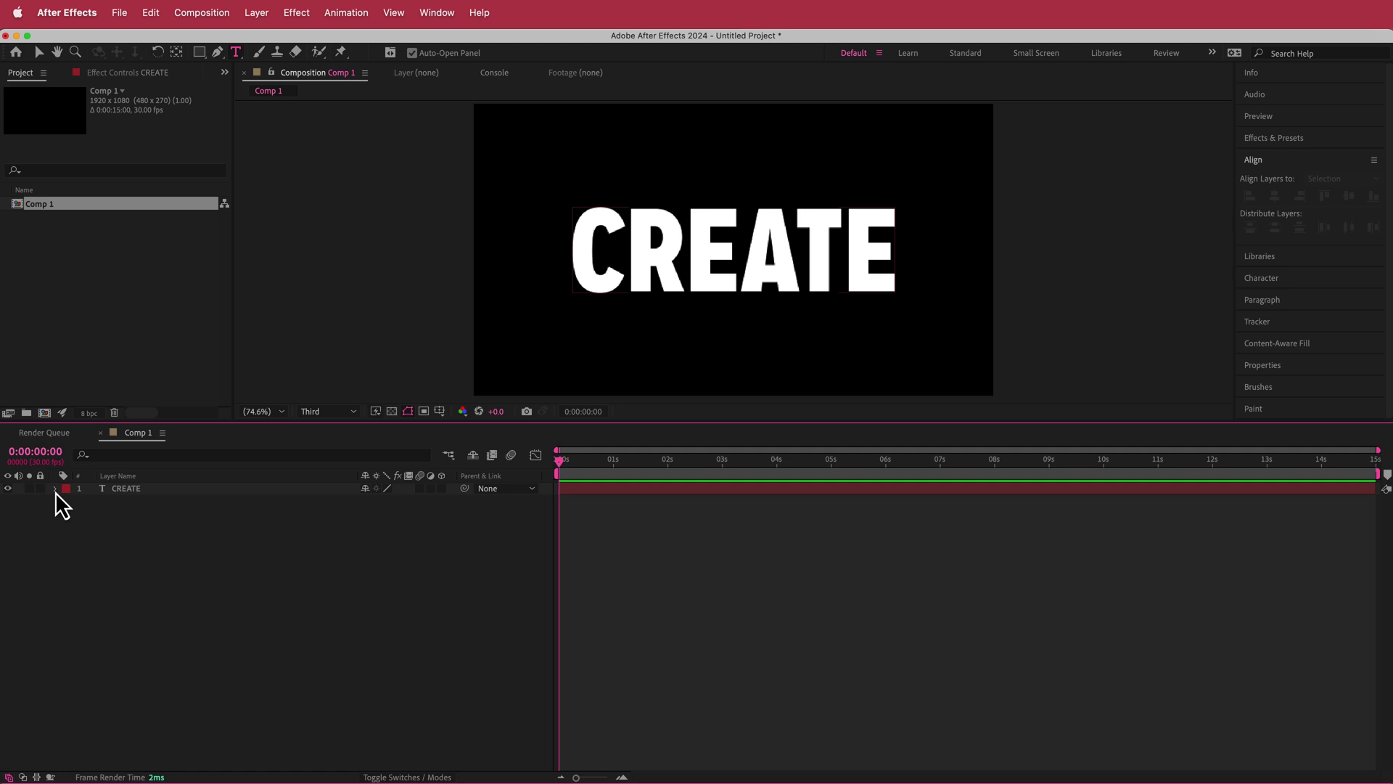
click(55, 488)
click(449, 502)
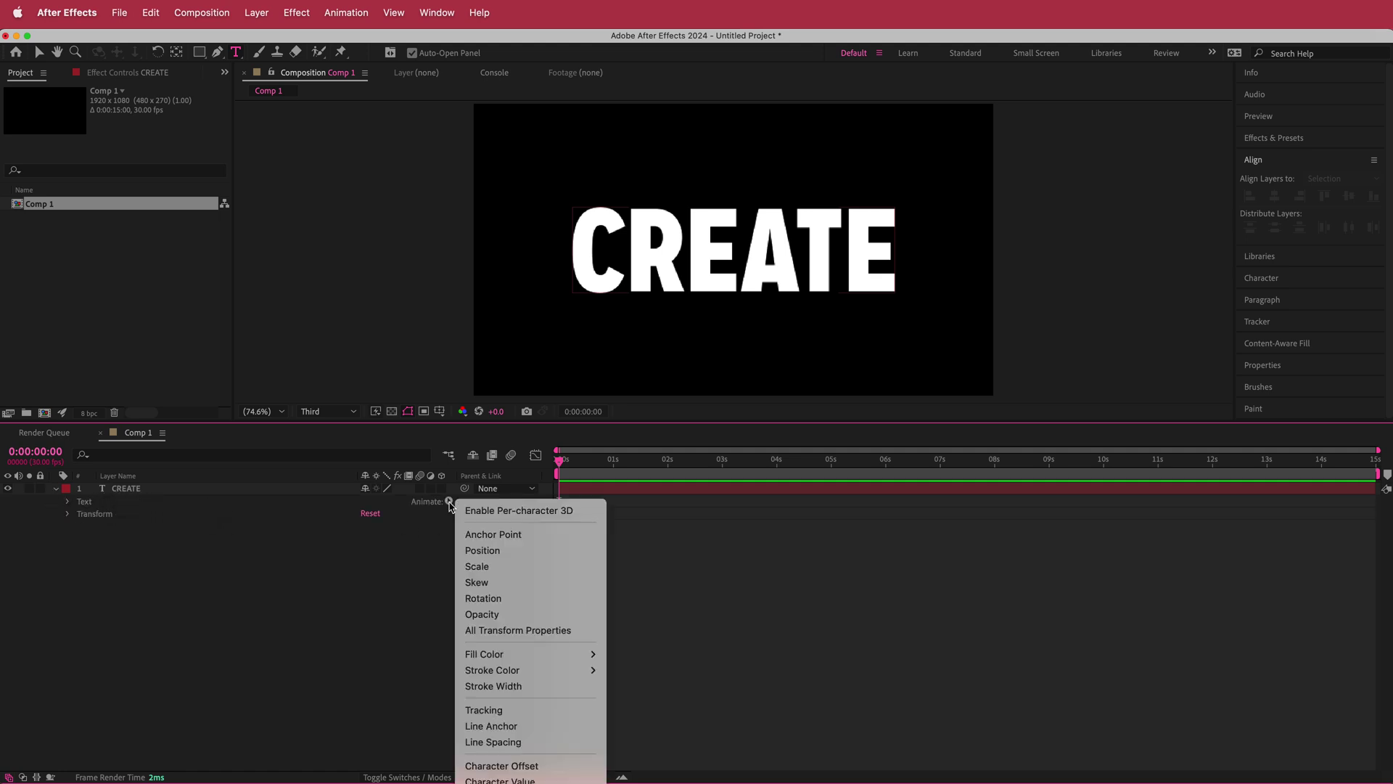
click(510, 567)
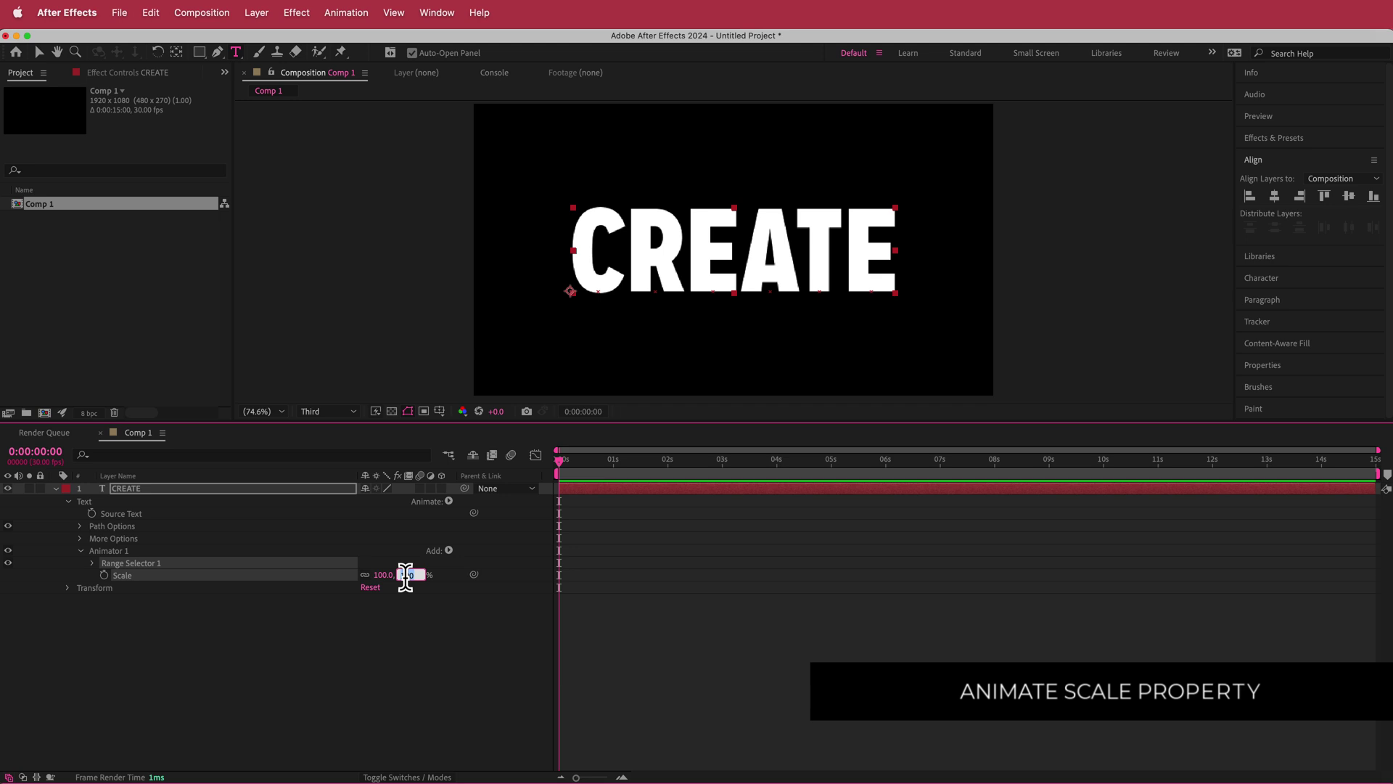
text(0)
key(Return)
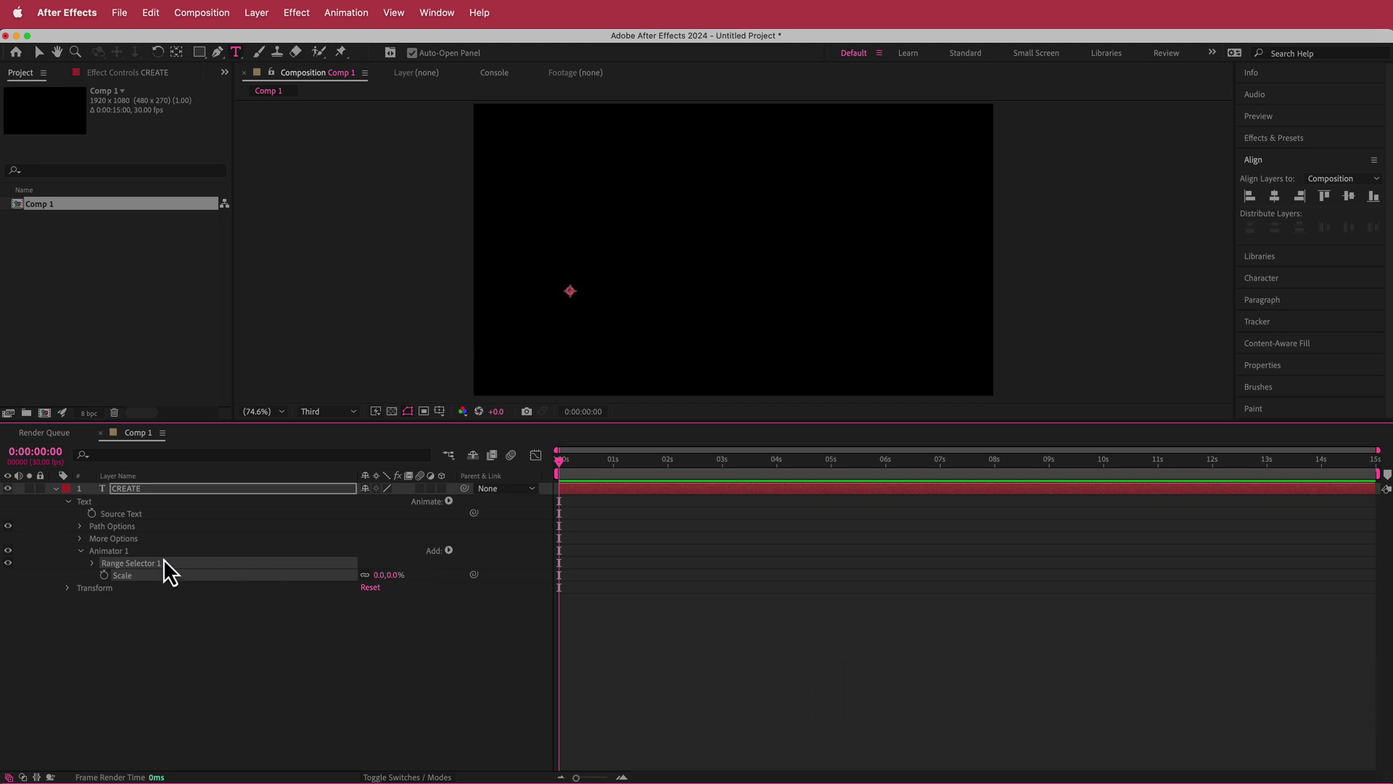
- Keyframe Range Selector 1 Start from 0% at 0 s to 100% at 2 s
click(92, 563)
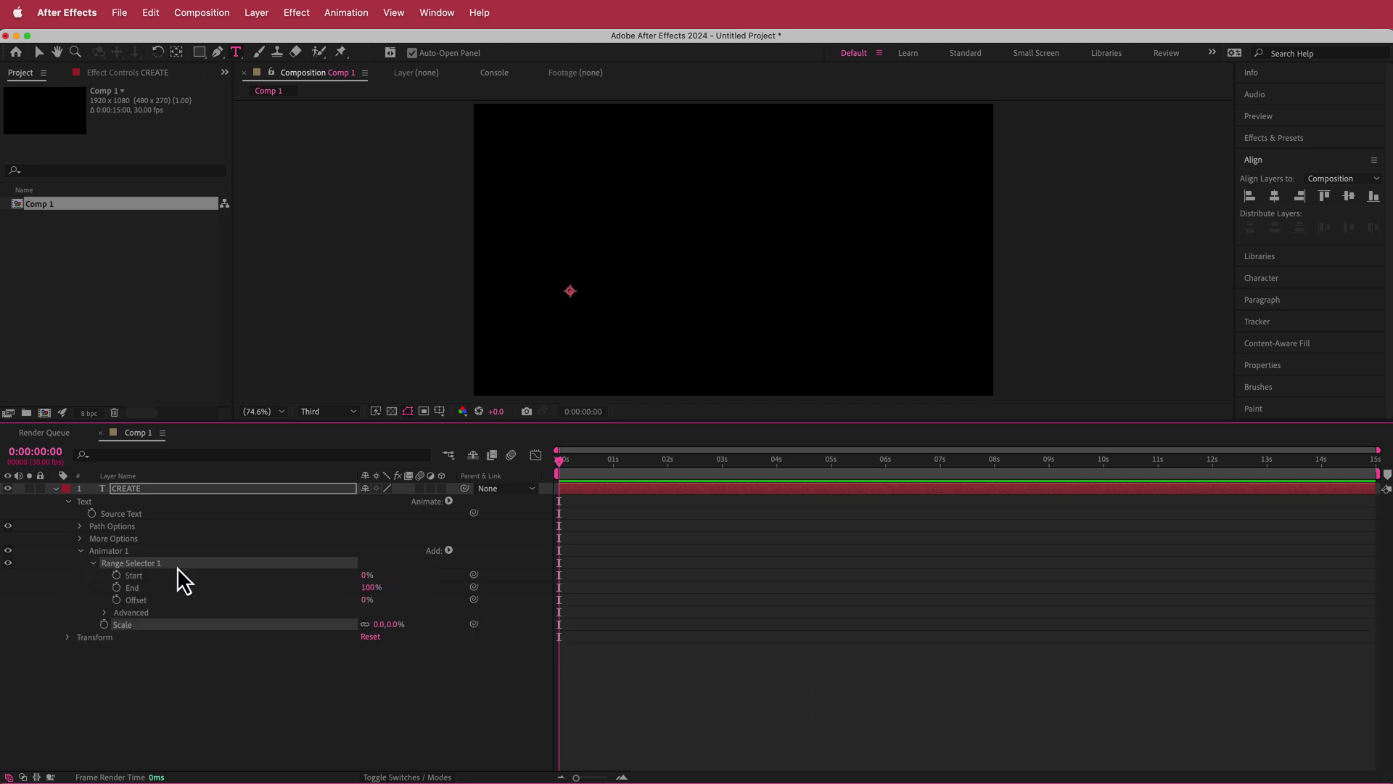
click(116, 574)
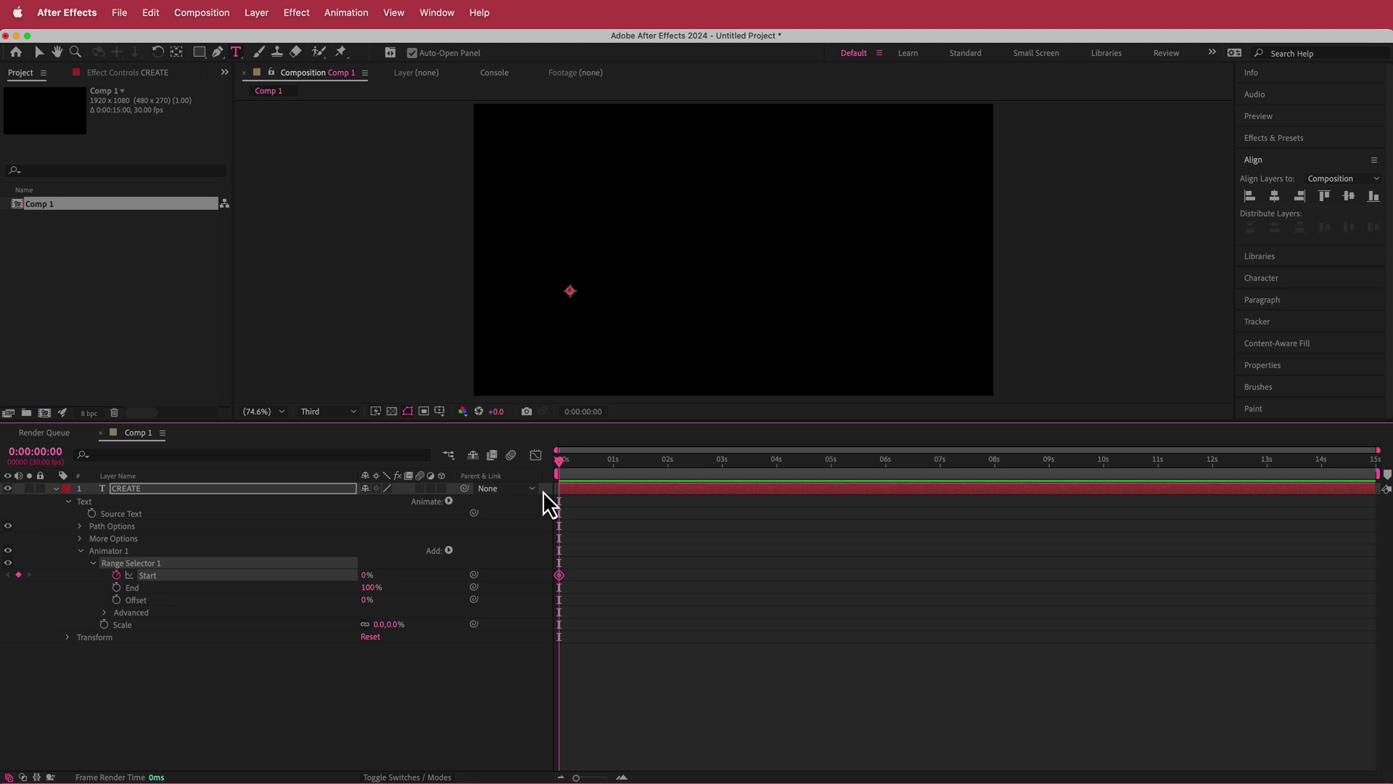
drag(559, 460, 668, 465)
click(367, 575)
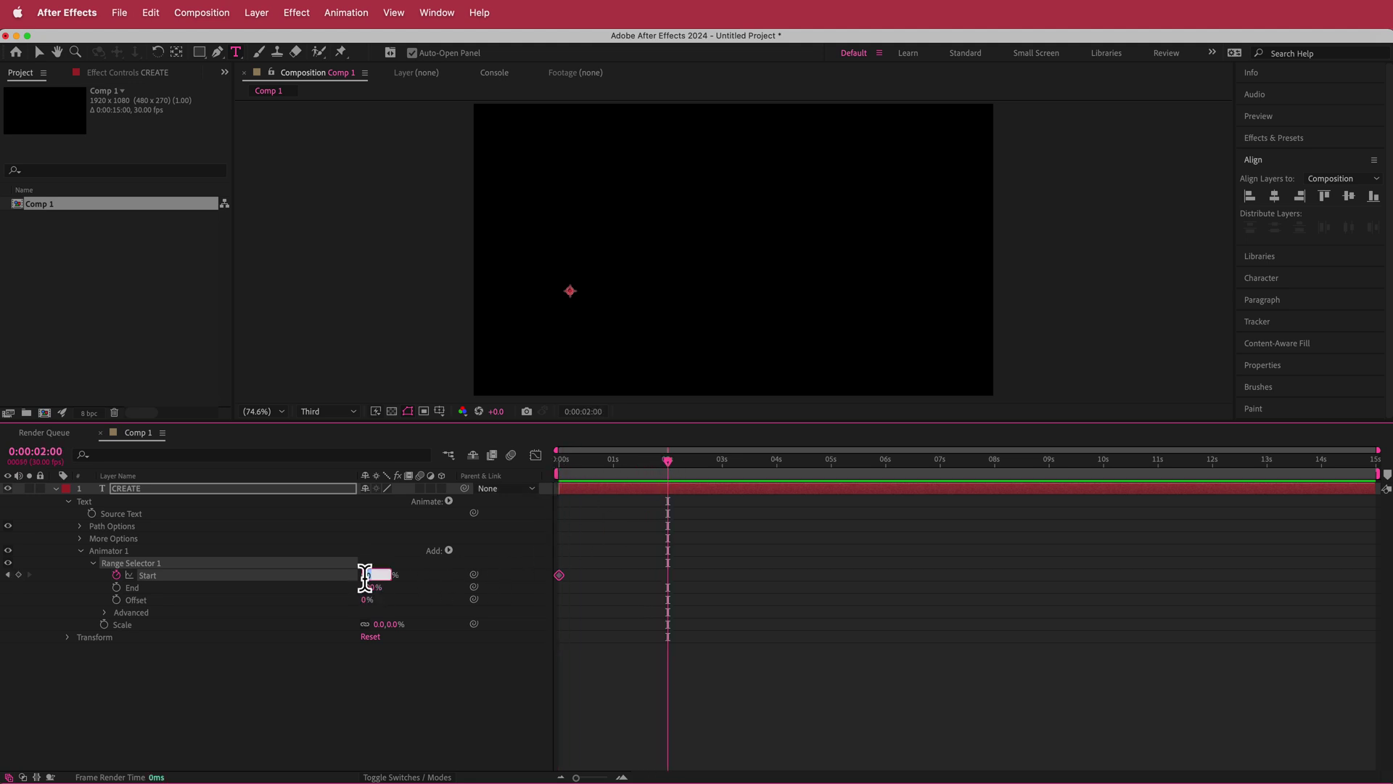
text(100)
key(Return)
mouse_move(669, 465)
mouse_down()
mouse_move(565, 480)
mouse_move(668, 477)
mouse_move(563, 491)
mouse_move(569, 472)
mouse_move(669, 464)
mouse_up()
key(super+t)
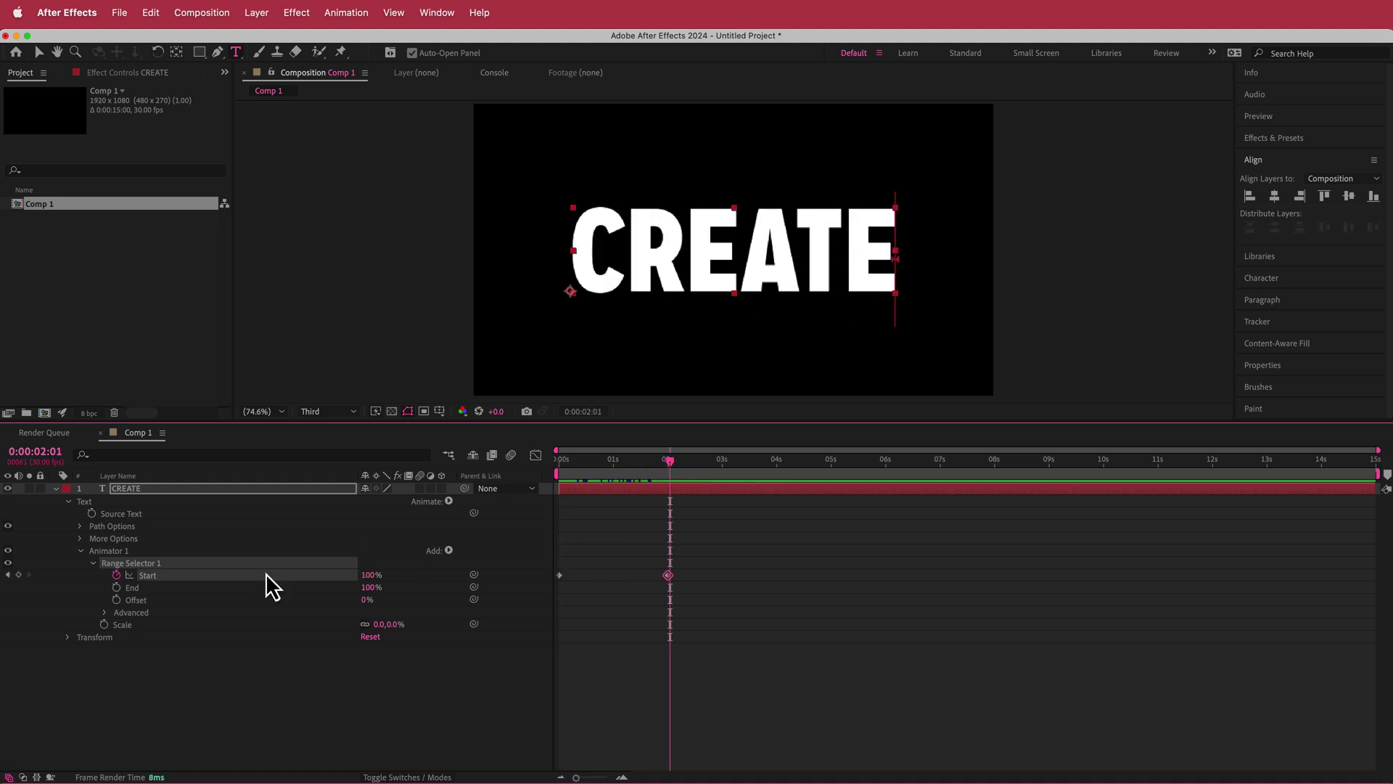
- Add a Position animator (Animator 2) with a Wiggly selector to the text
click(81, 552)
click(119, 606)
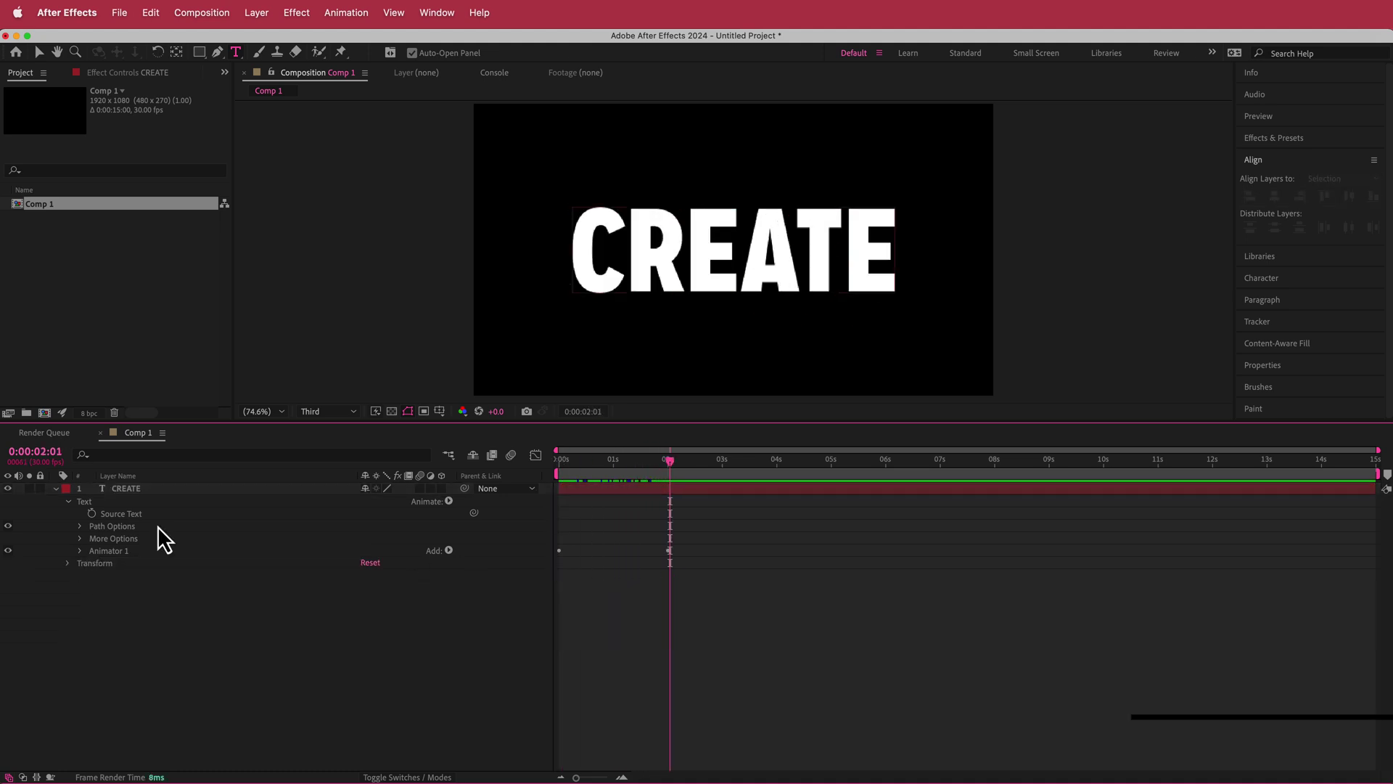
click(450, 500)
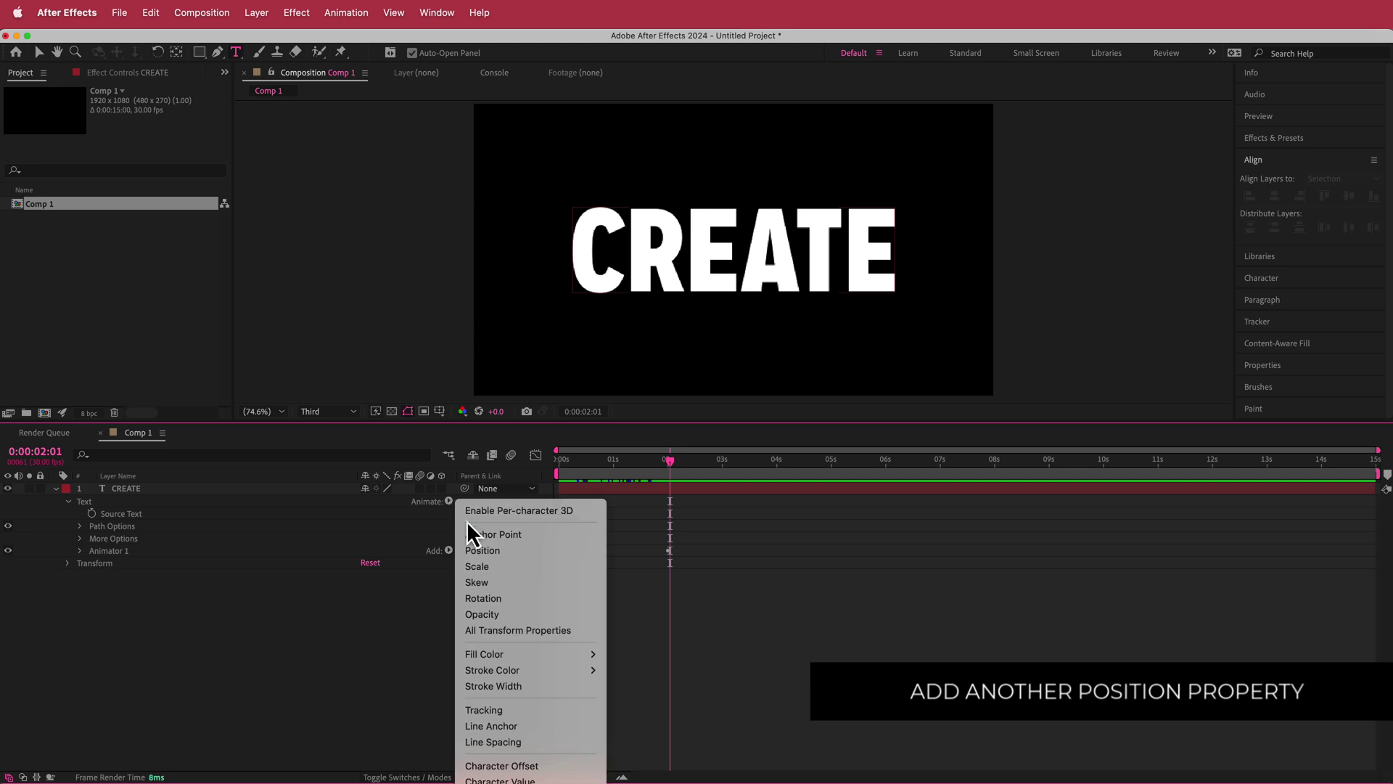
click(511, 552)
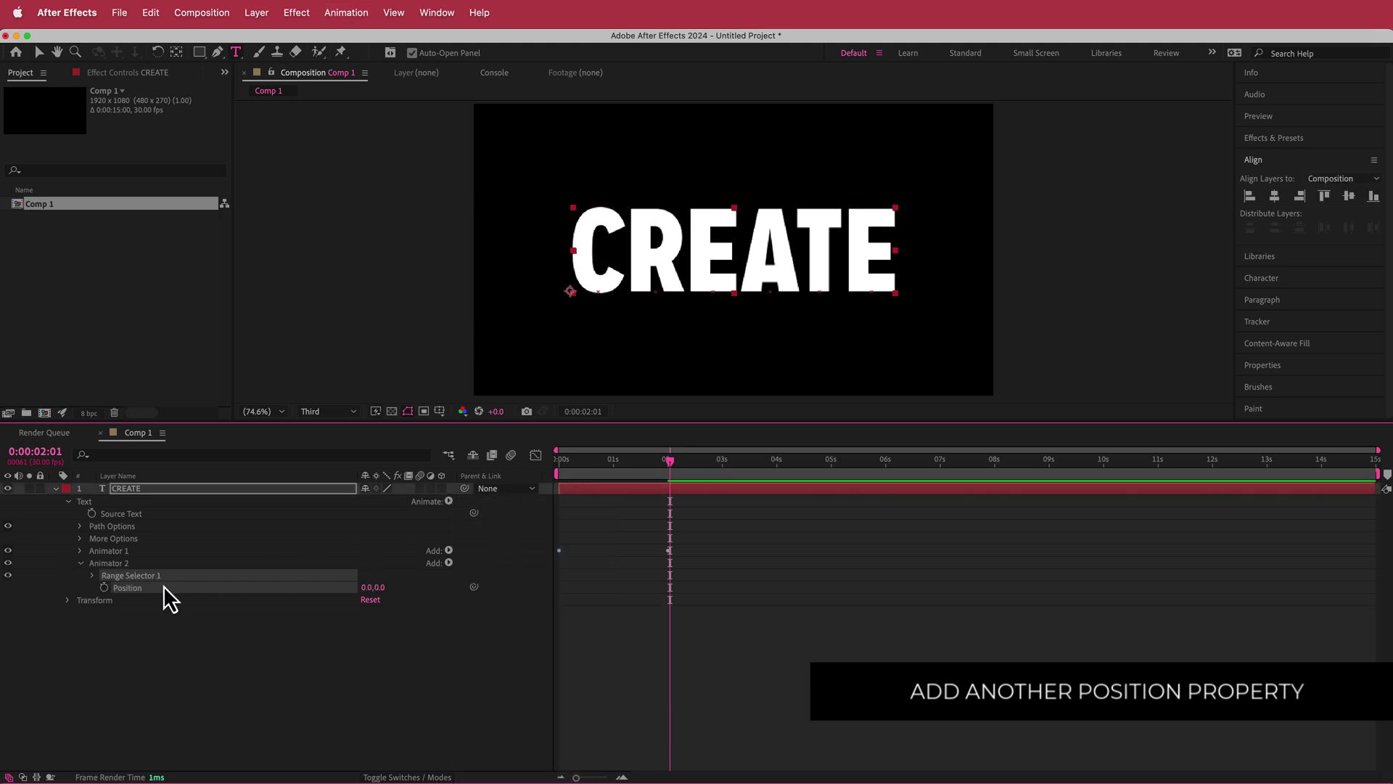
click(449, 563)
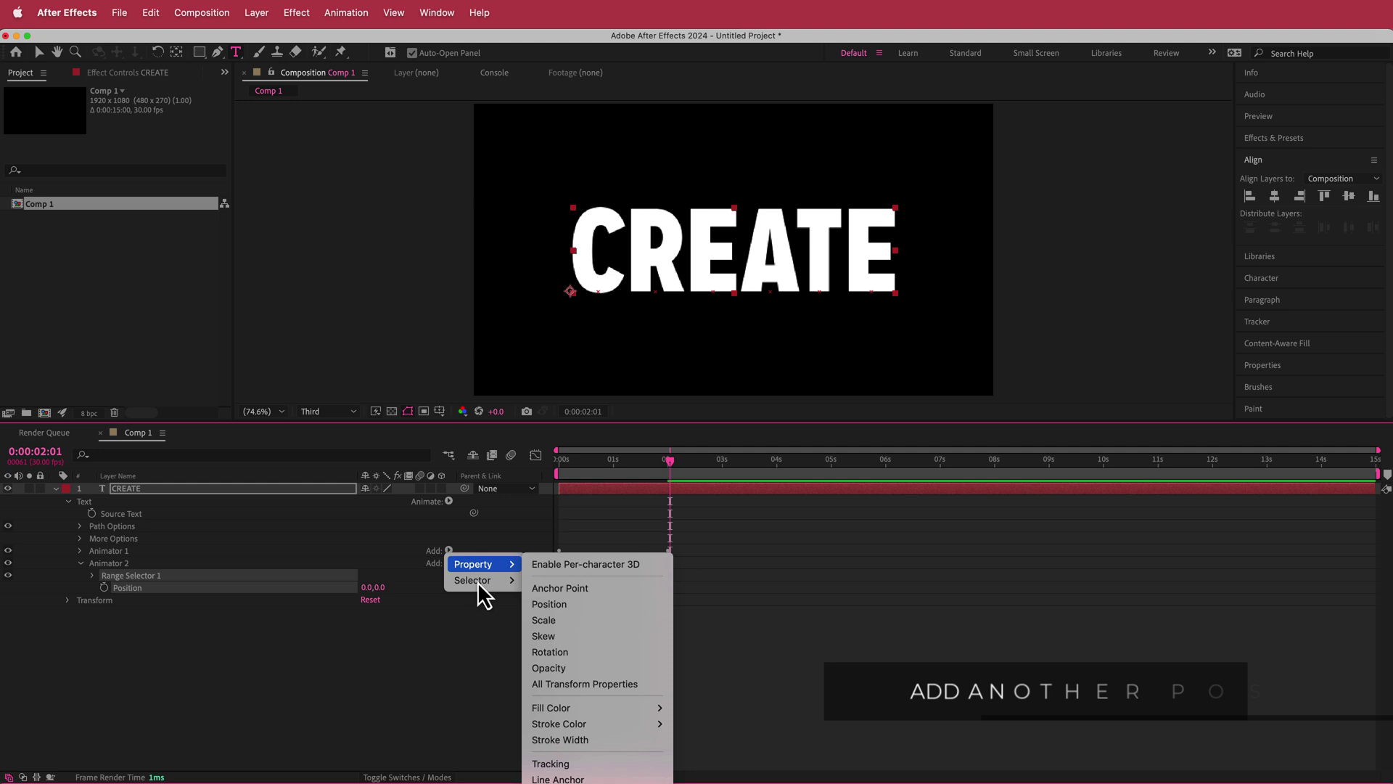
mouse_move(485, 581)
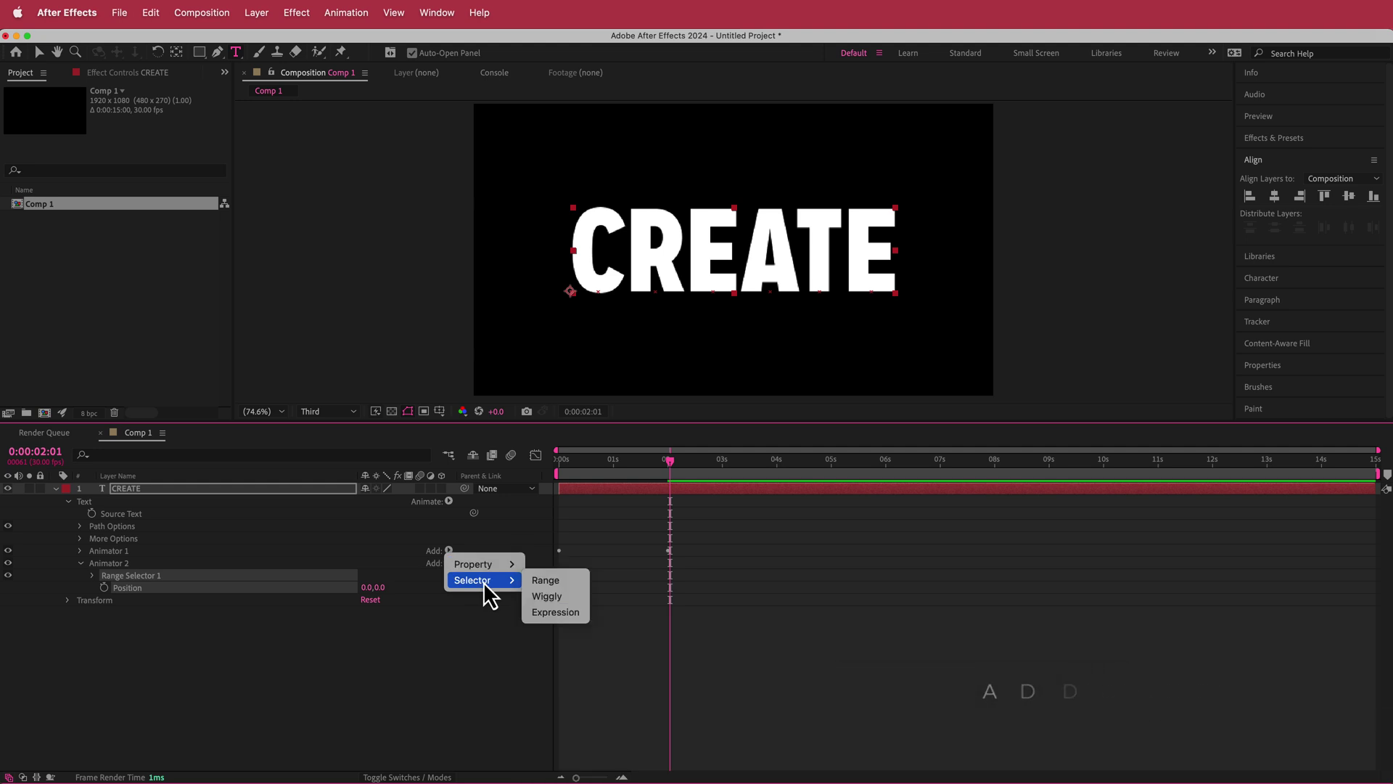
click(557, 596)
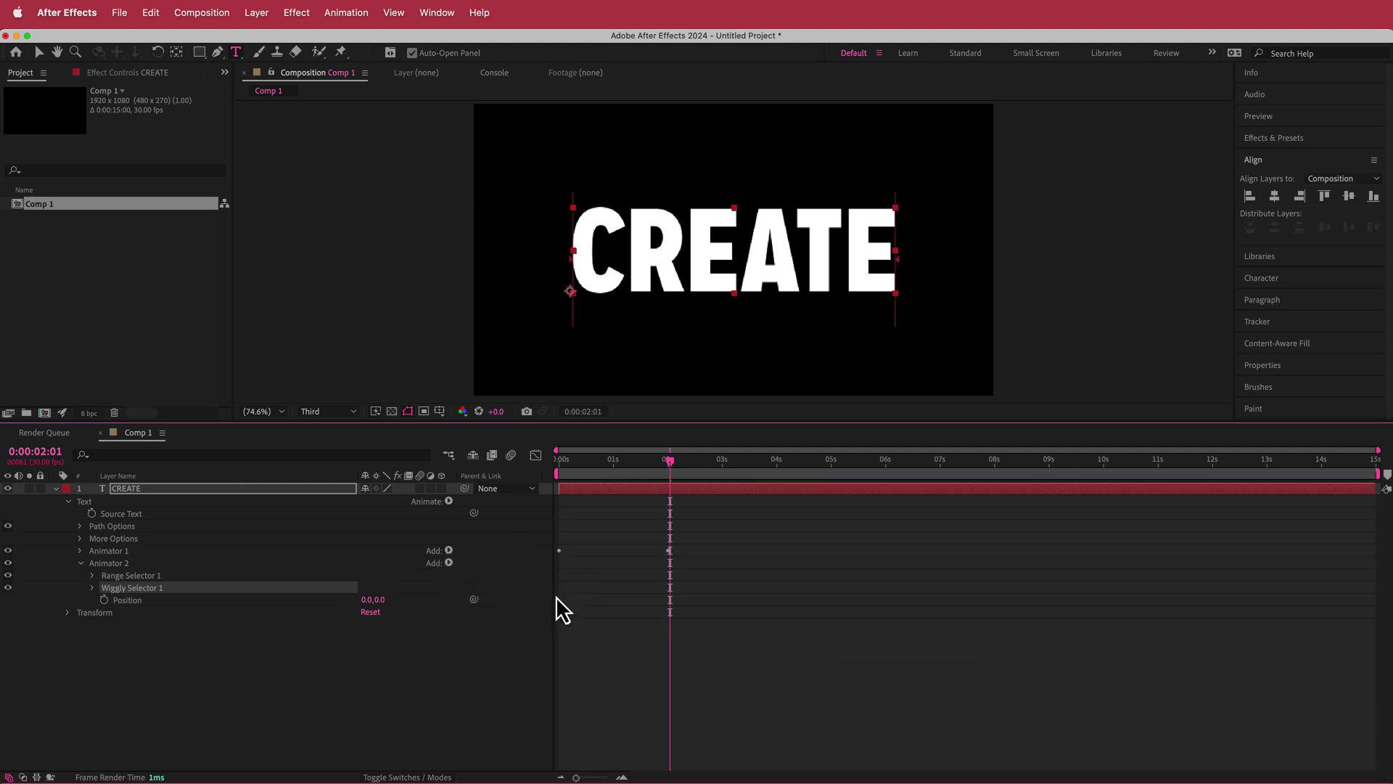
- Keyframe Max/Min Amount from 100%/-100% at 0 s to 0% at 2 s
click(92, 588)
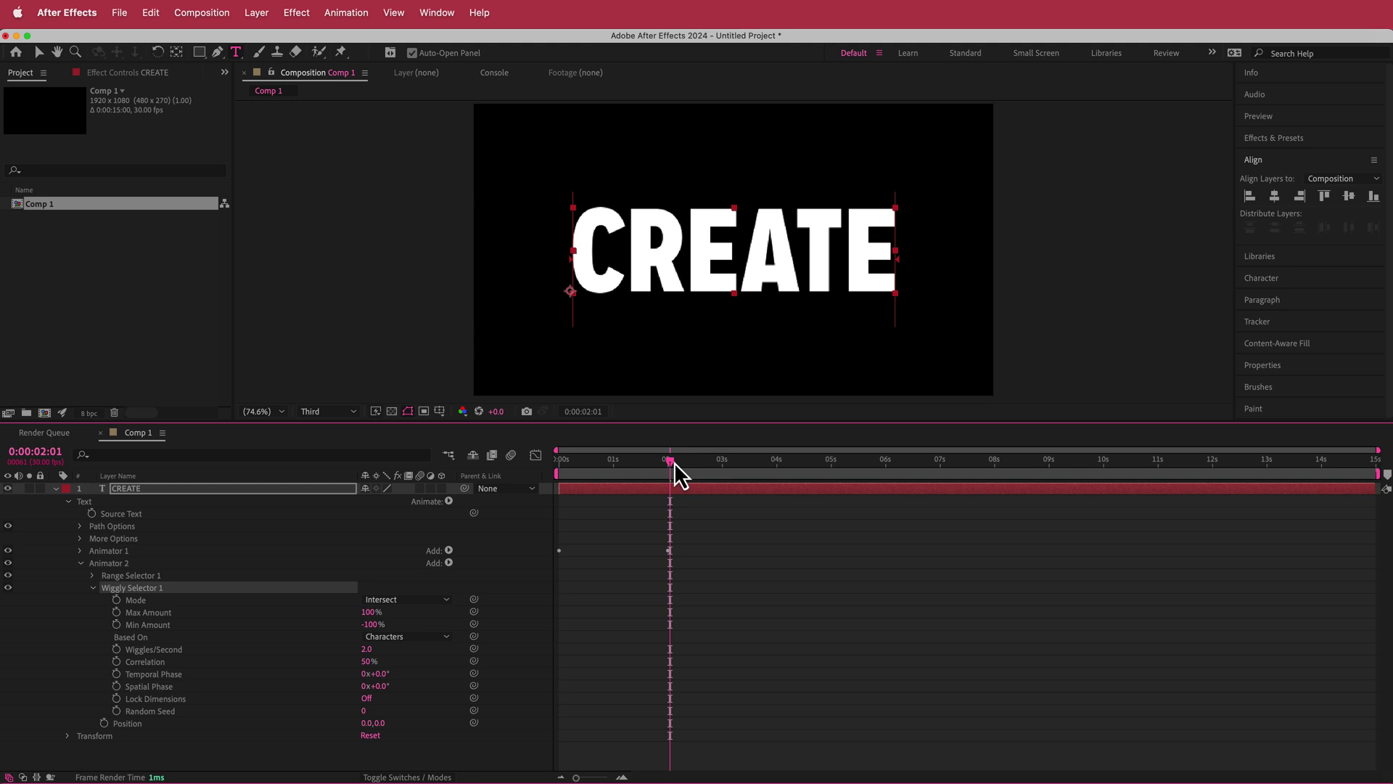
drag(674, 463, 558, 461)
click(116, 612)
click(116, 624)
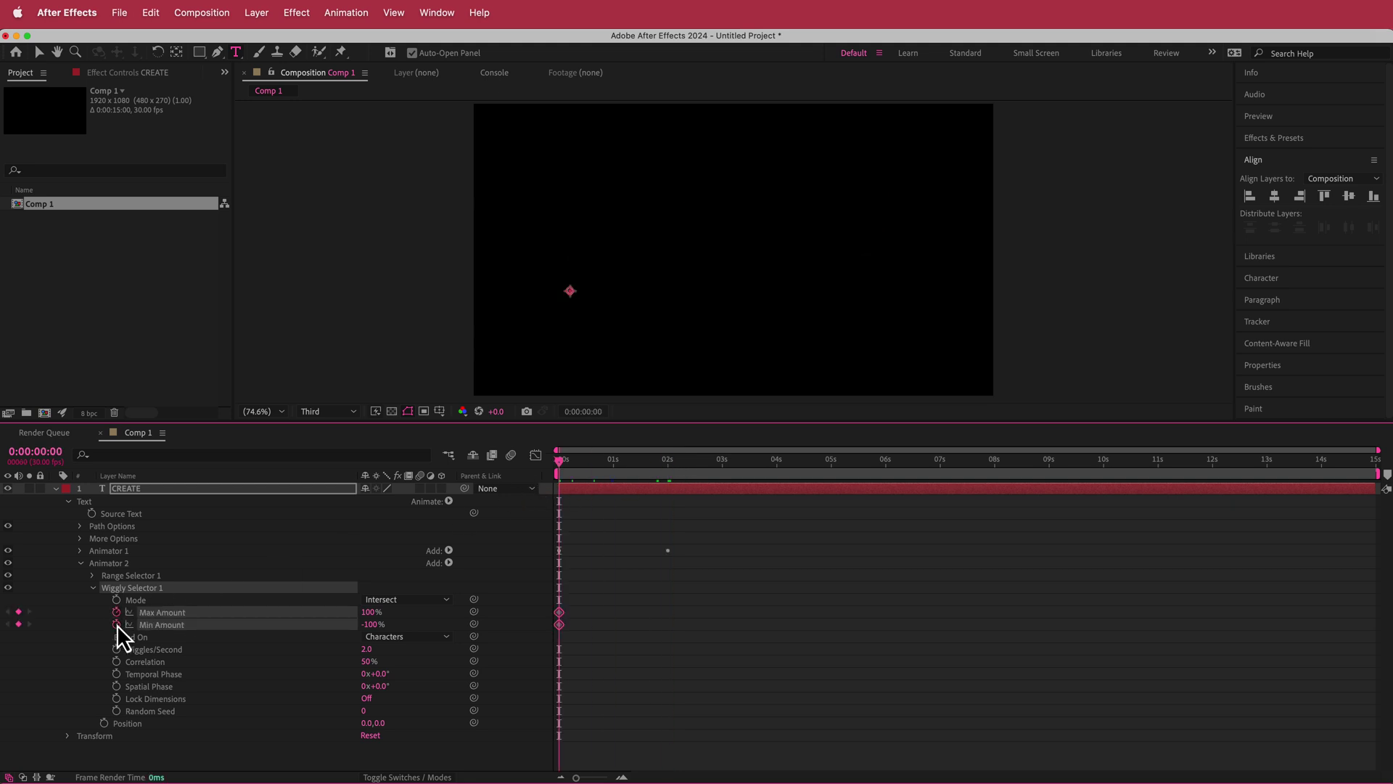
drag(559, 463, 668, 469)
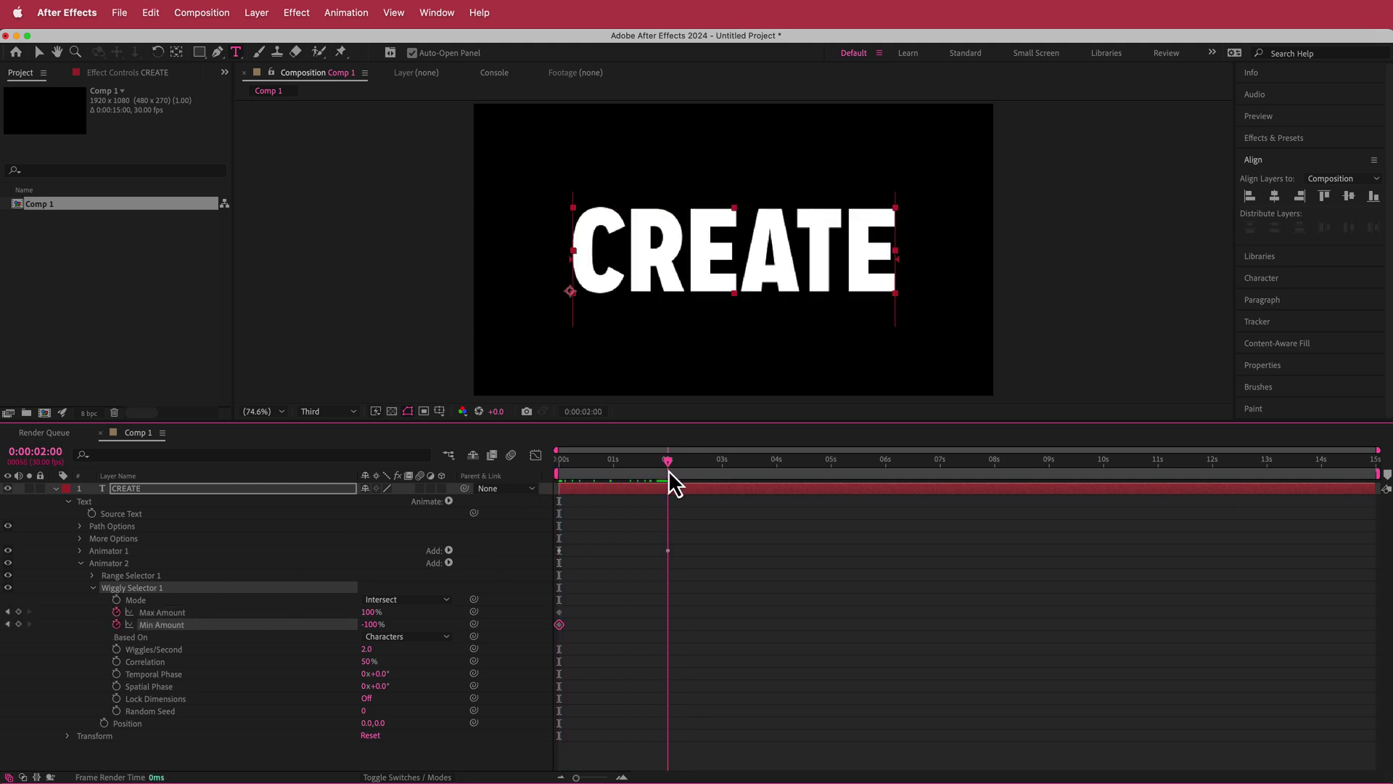
click(372, 625)
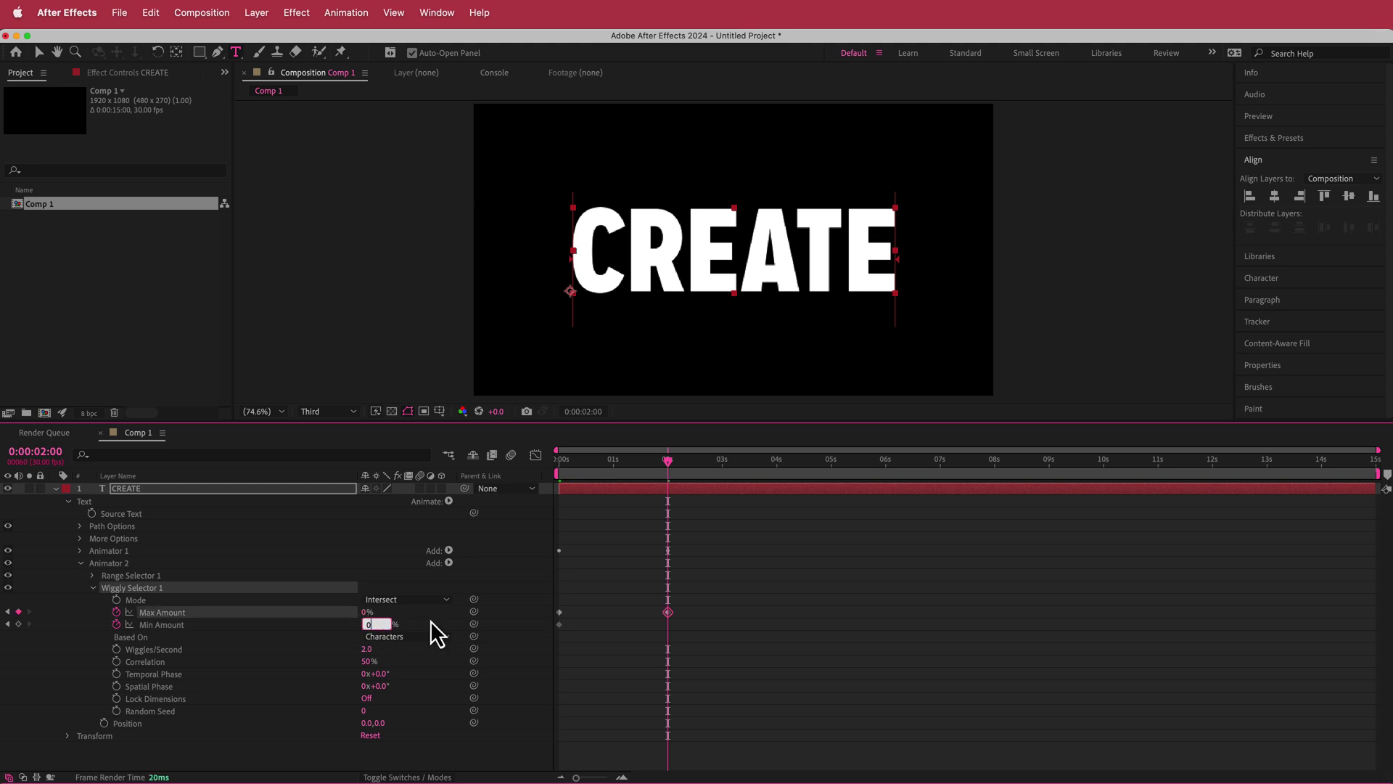
text(0)
key(Return)
mouse_move(668, 462)
mouse_down()
mouse_move(551, 479)
mouse_move(672, 470)
mouse_up()
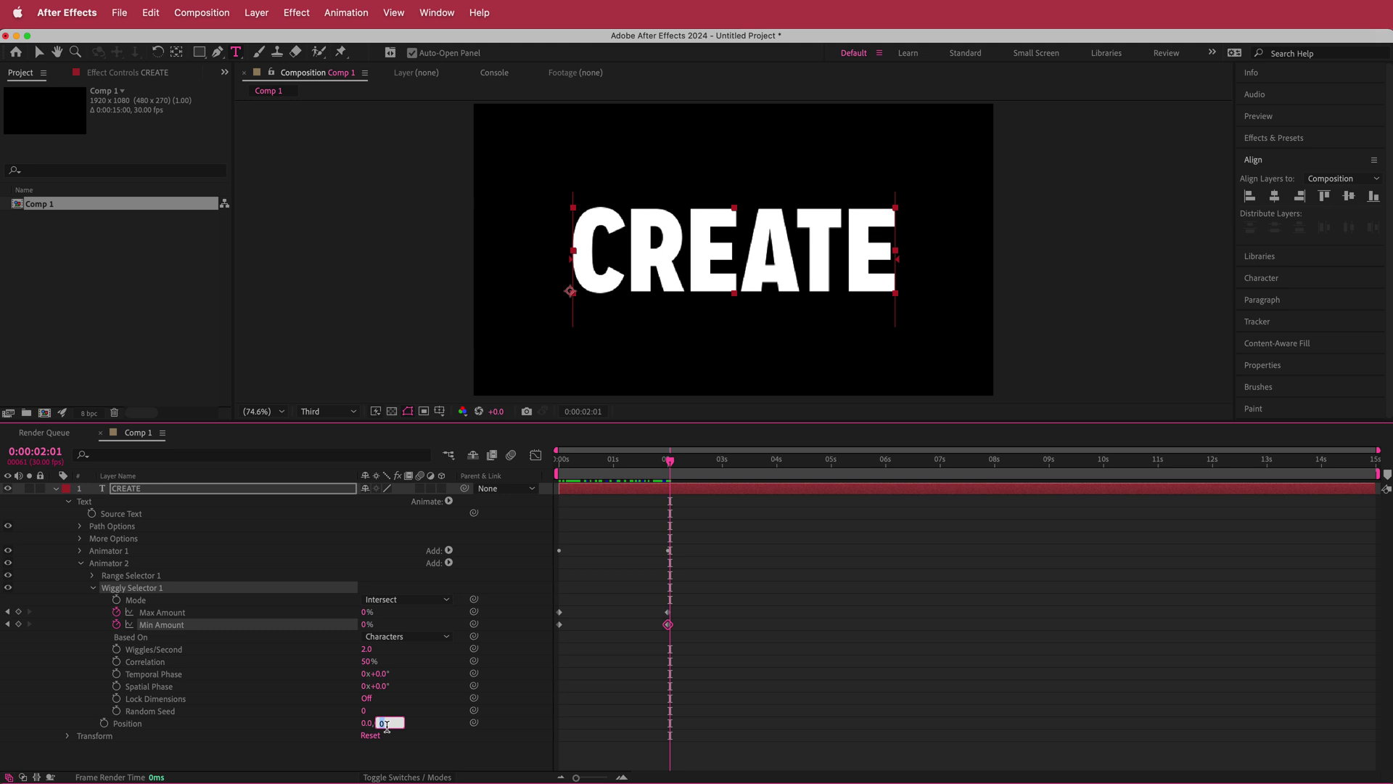
- Apply the 5000 Y Position offset and set Wiggles/Second to 0
key(Return)
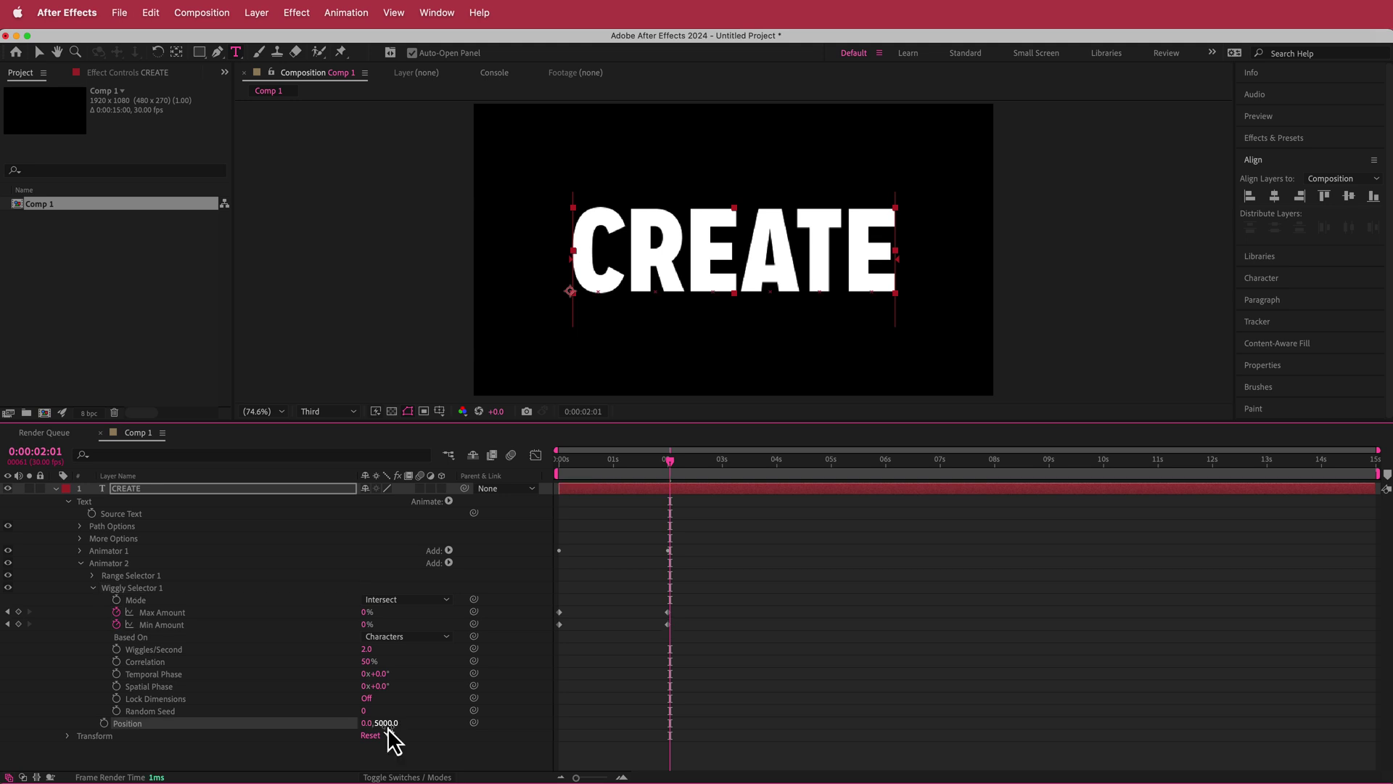
drag(672, 460, 621, 468)
click(368, 649)
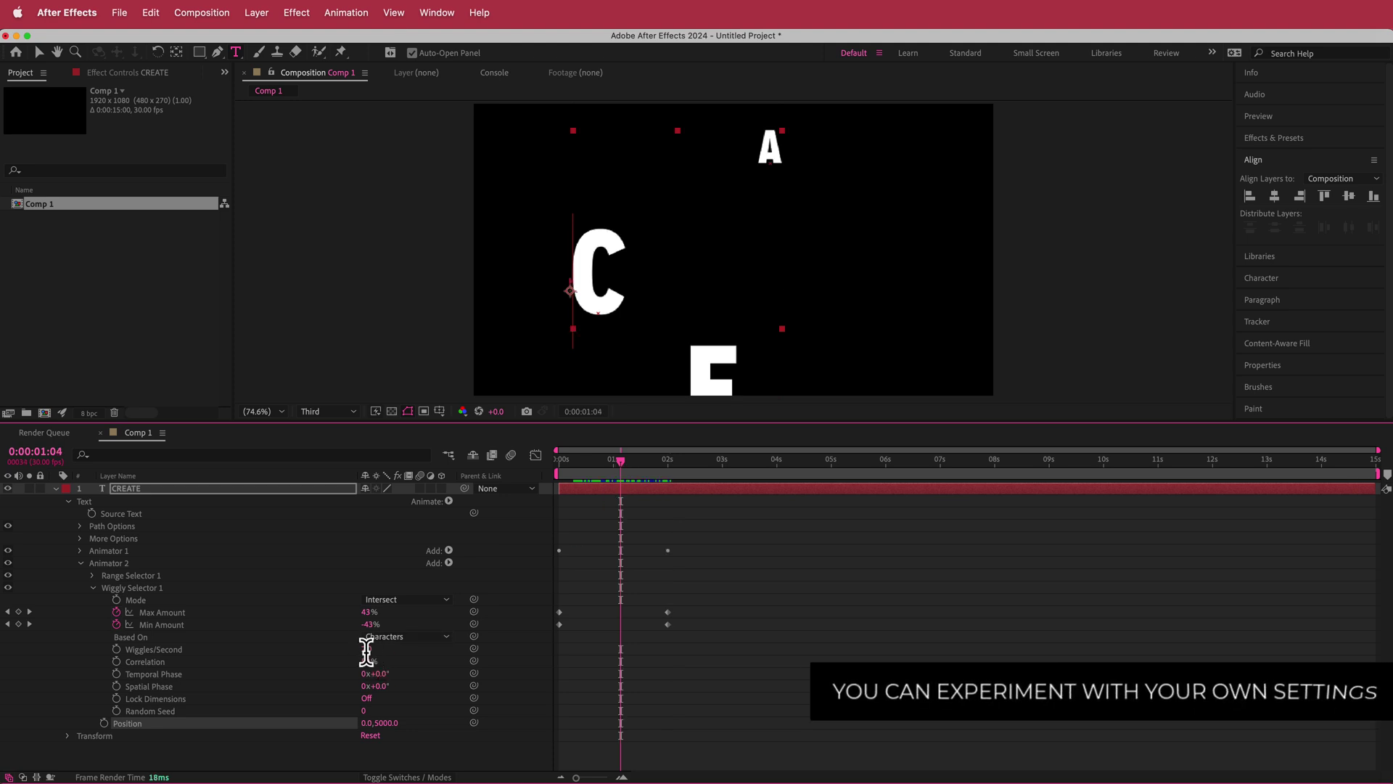
text(0)
key(Return)
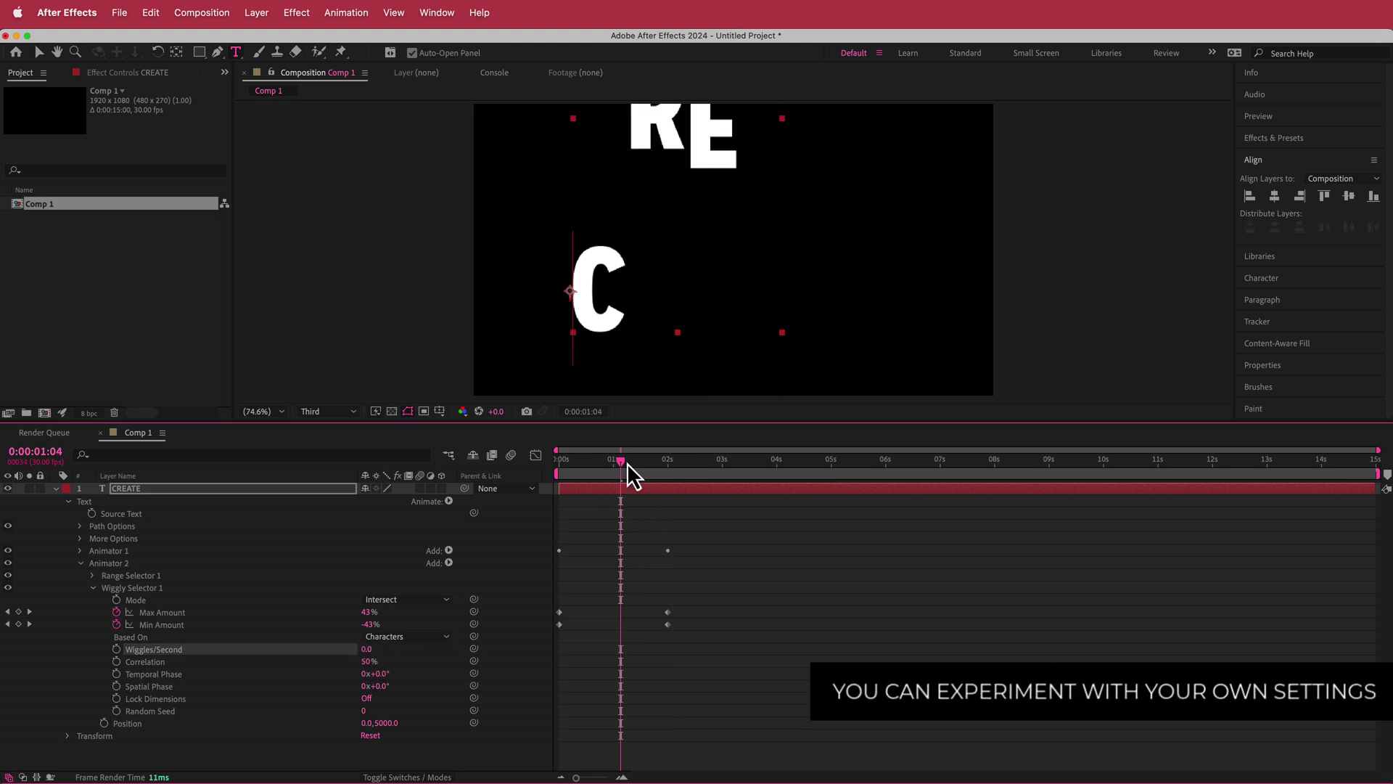
drag(627, 462, 649, 461)
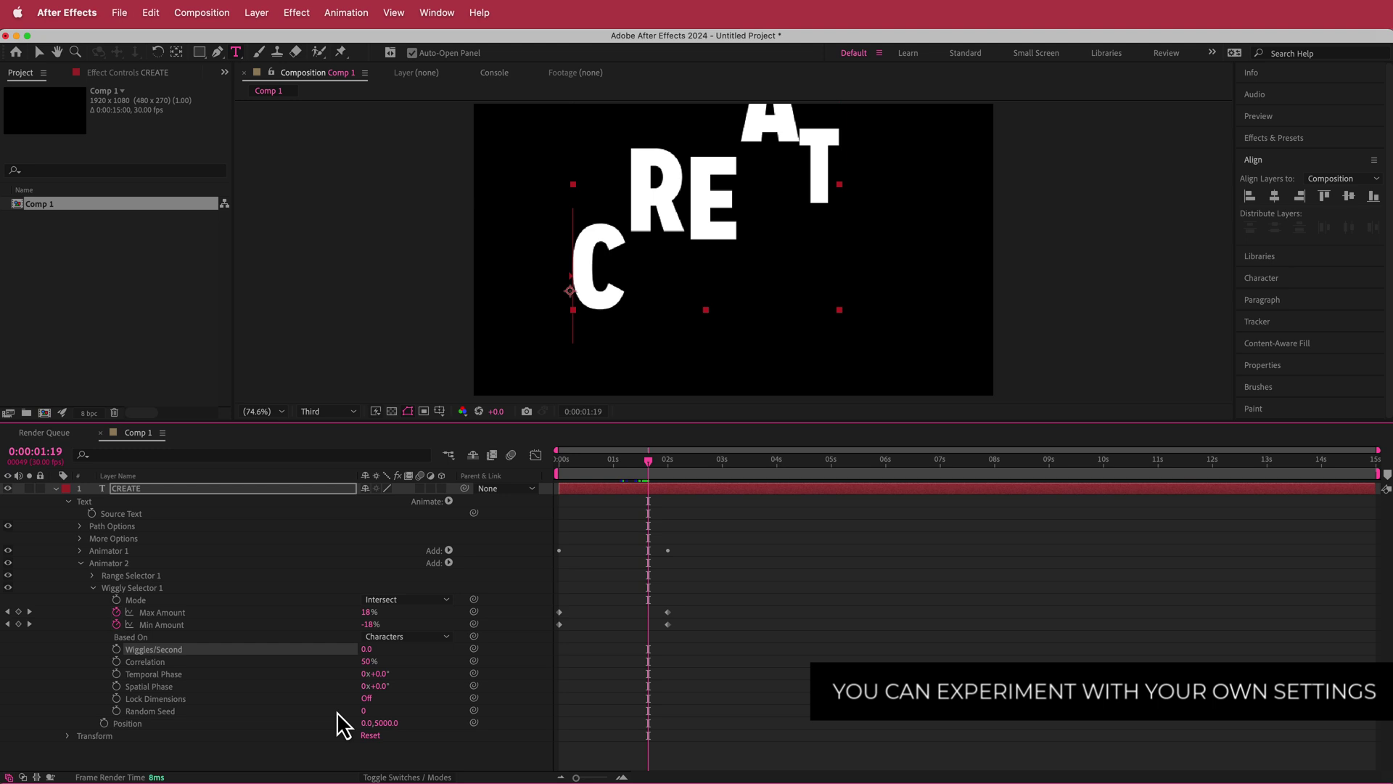
- Set the Random Seed to 14 and Position Y to 6000, then preview the fly-in
click(365, 711)
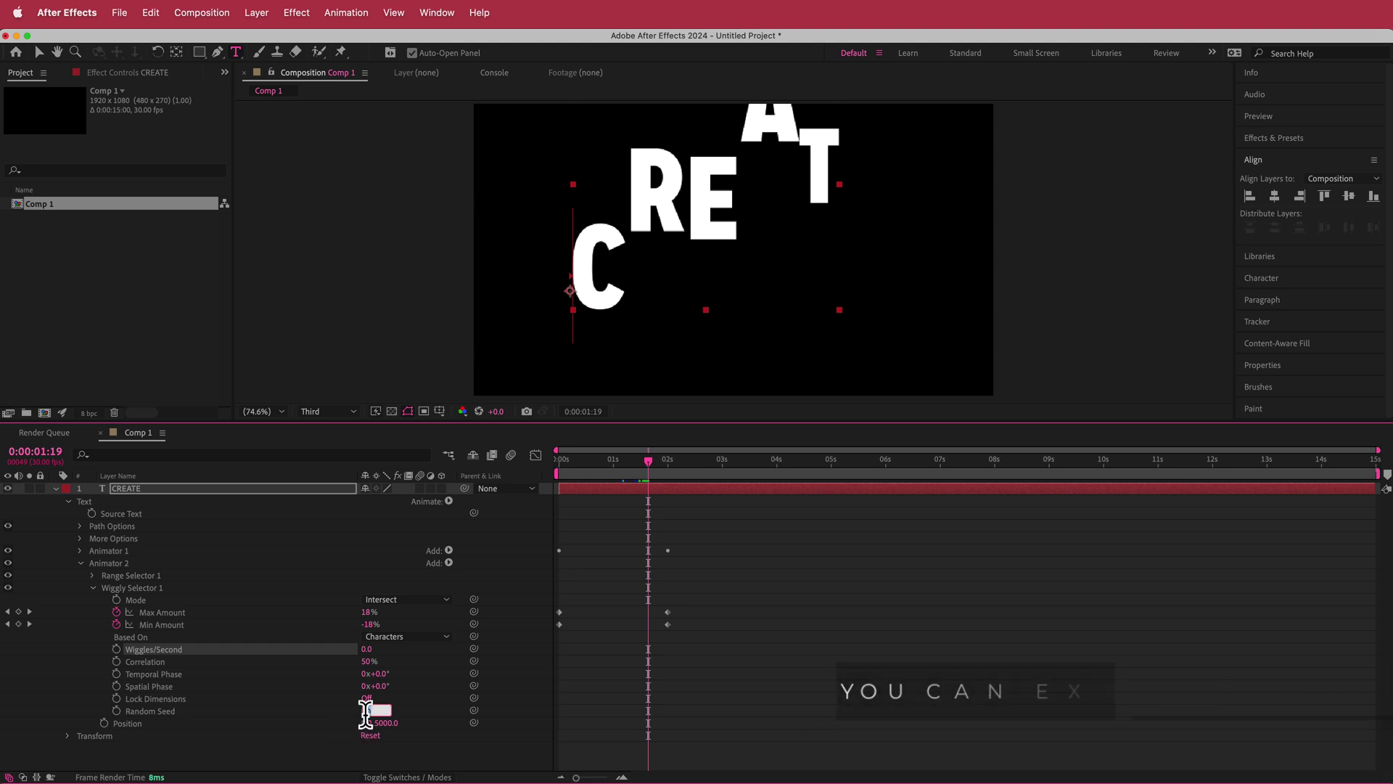
text(14)
key(Return)
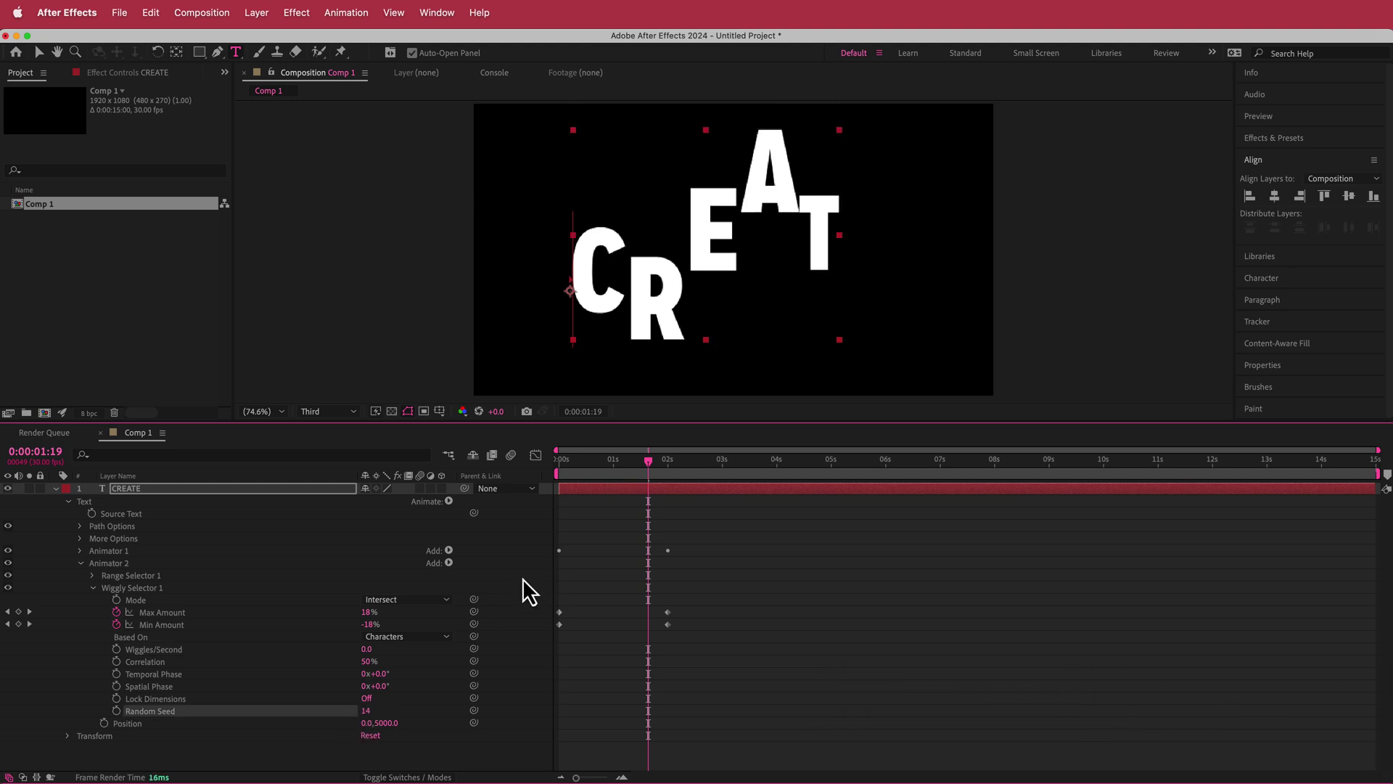
mouse_move(645, 468)
mouse_down()
mouse_move(562, 476)
mouse_move(668, 472)
mouse_move(626, 465)
mouse_up()
click(384, 723)
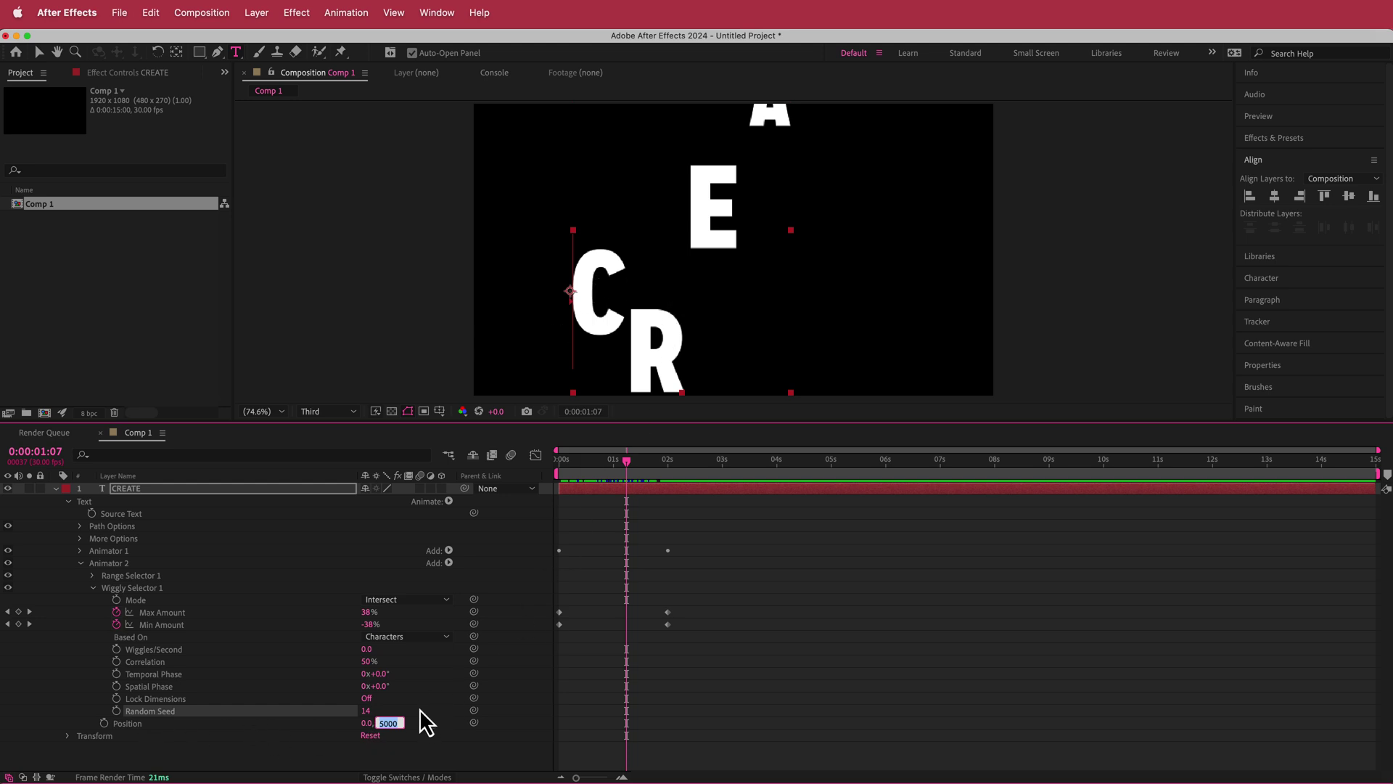
text(600)
key(Return)
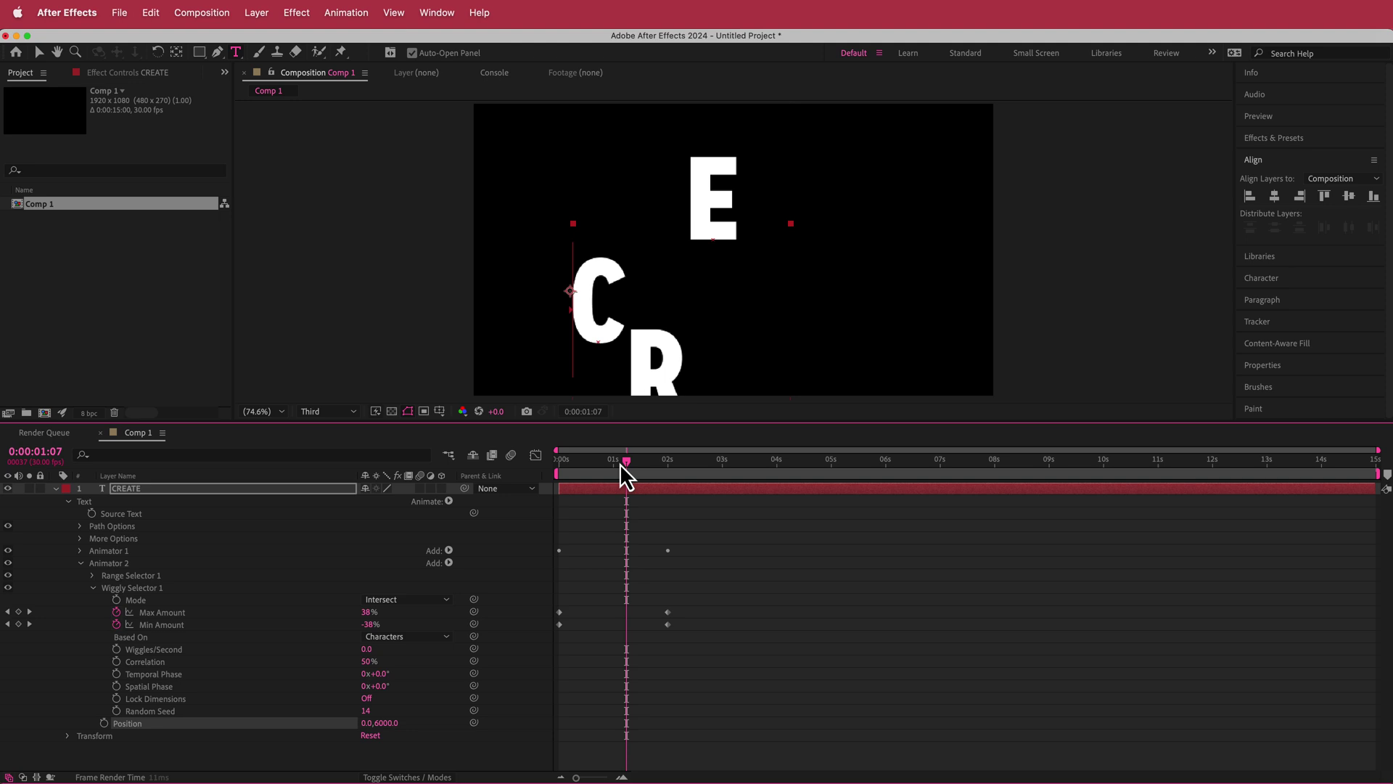
drag(620, 463, 673, 484)
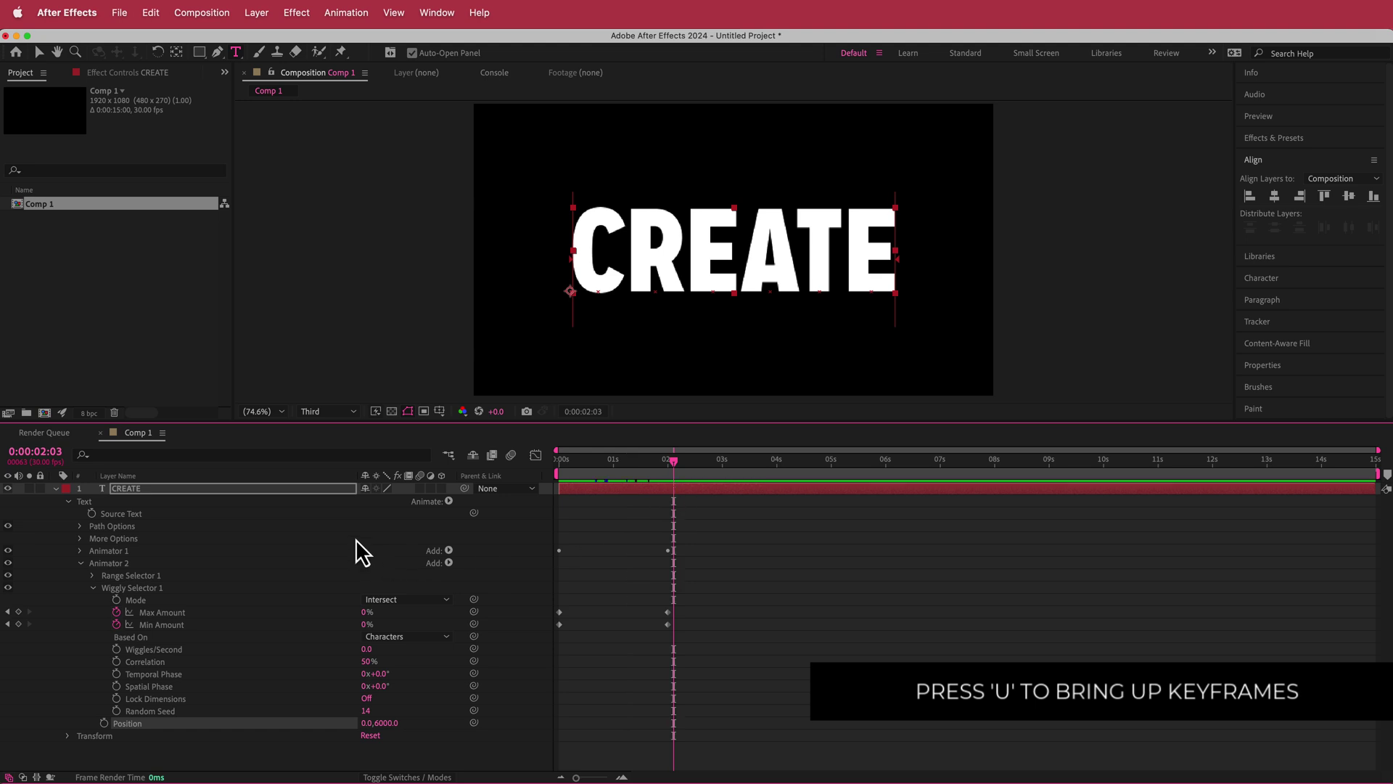
- Apply Easy Ease to all six Start and Max/Min Amount keyframes
key(u)
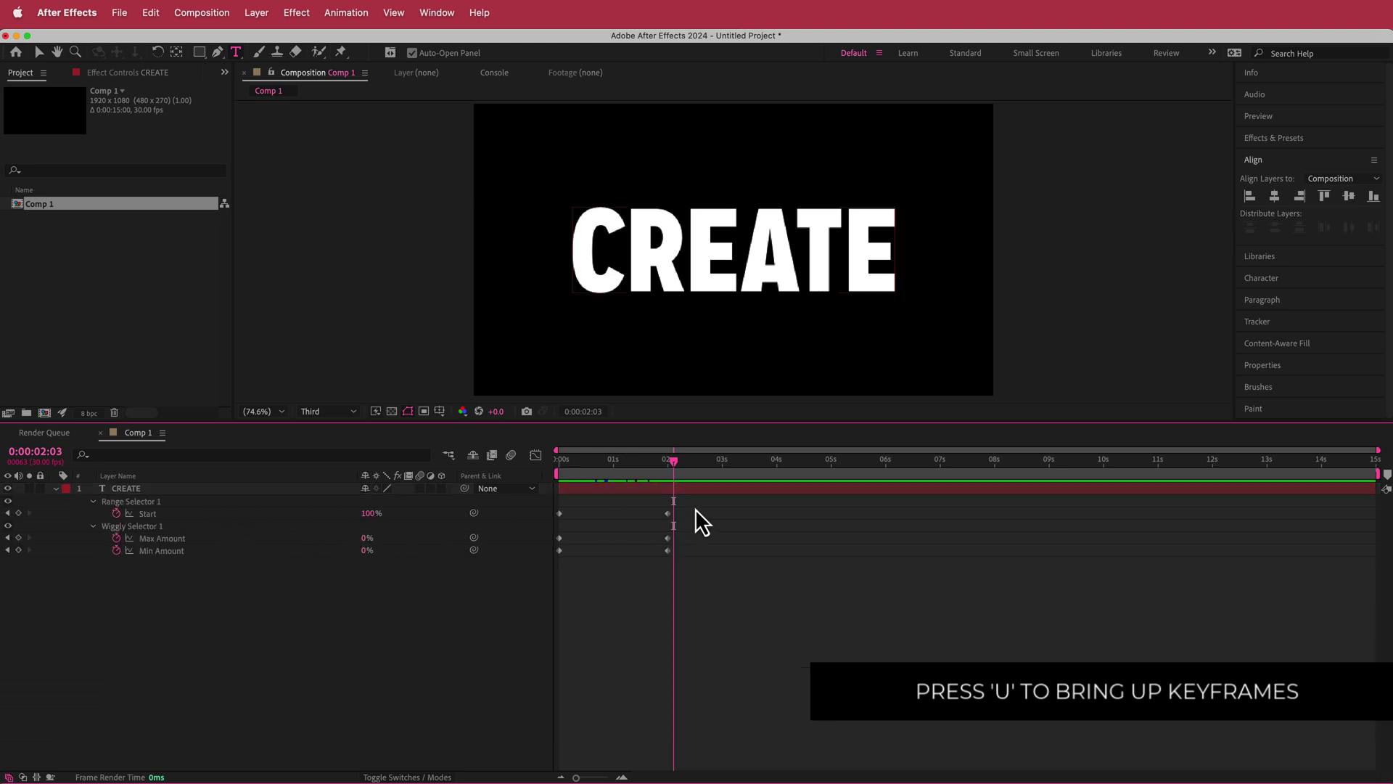
drag(695, 507, 512, 566)
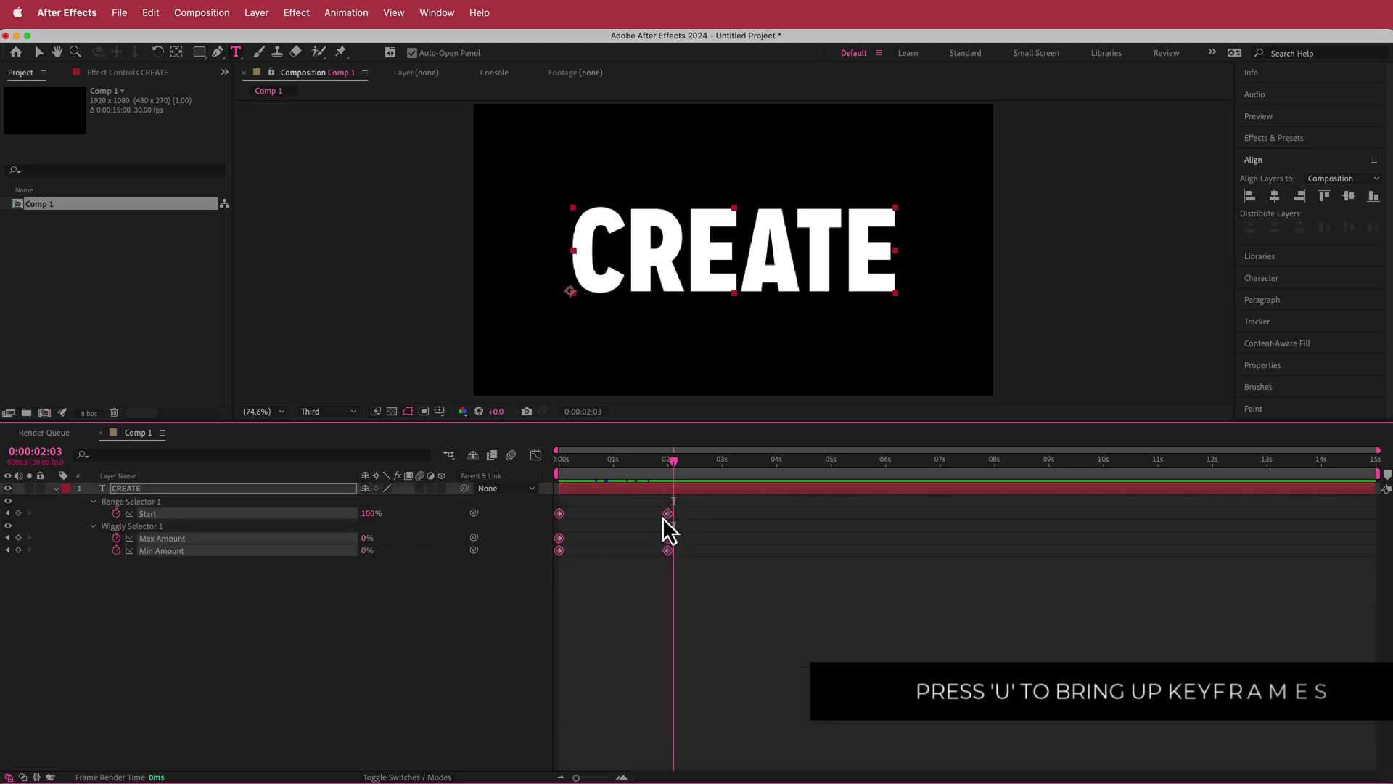
click(352, 15)
mouse_move(426, 176)
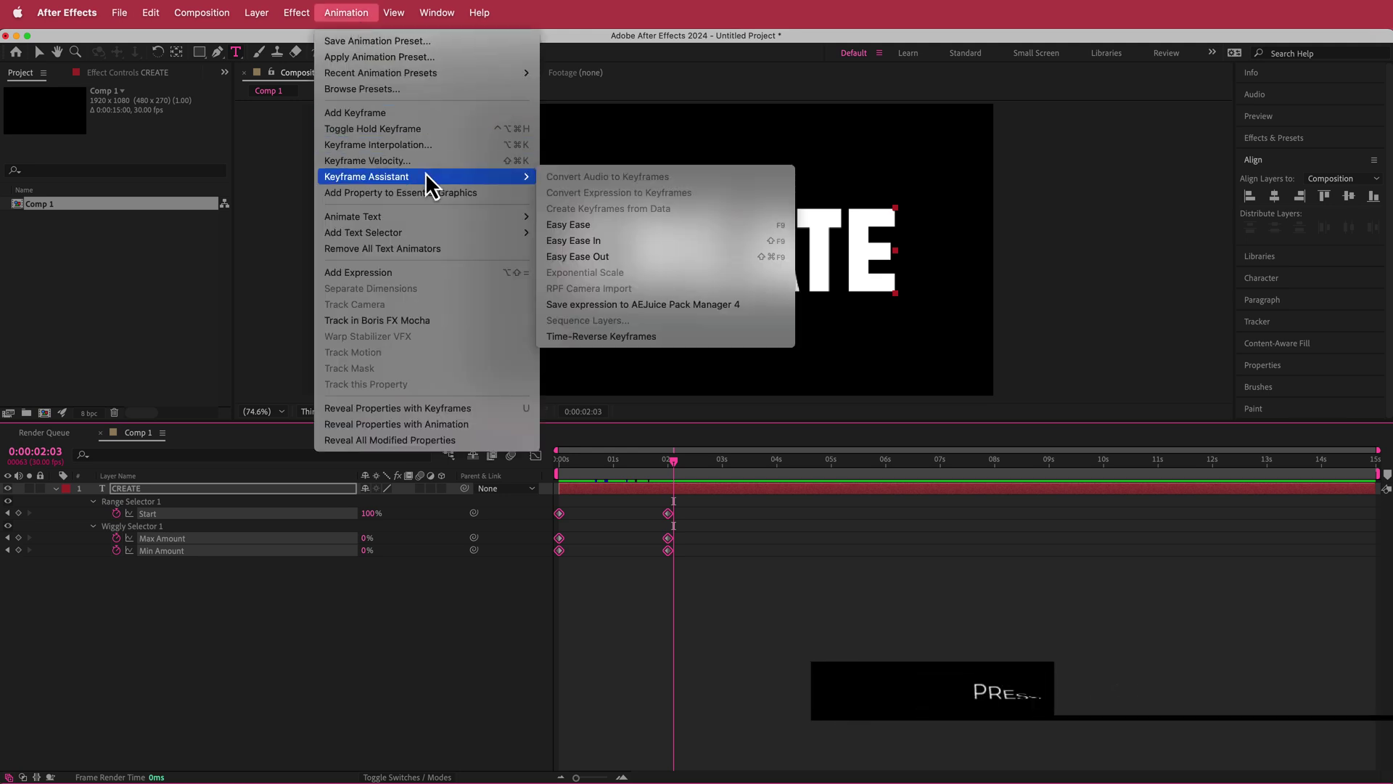
click(585, 224)
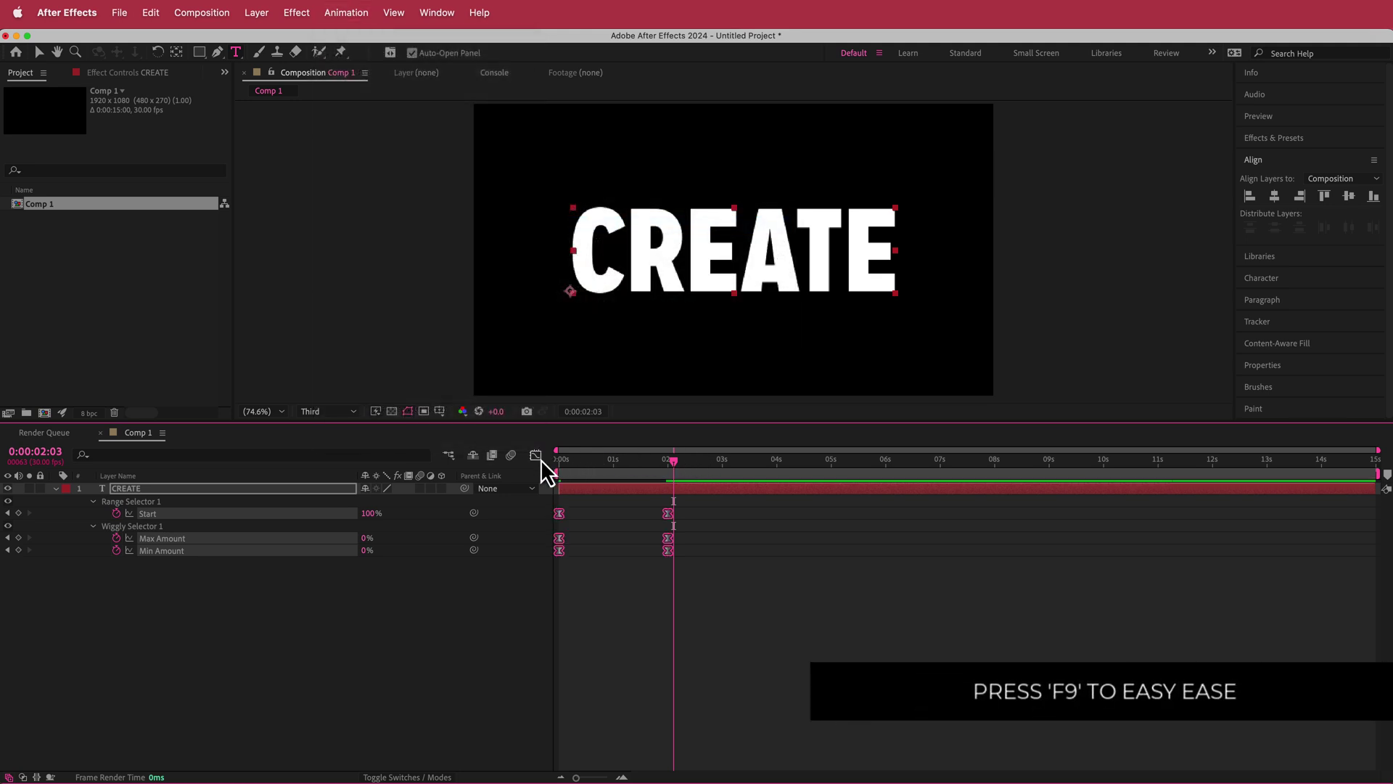
- Inspect the eased speed curve in the Graph Editor and preview the animation
click(537, 456)
drag(701, 600, 603, 616)
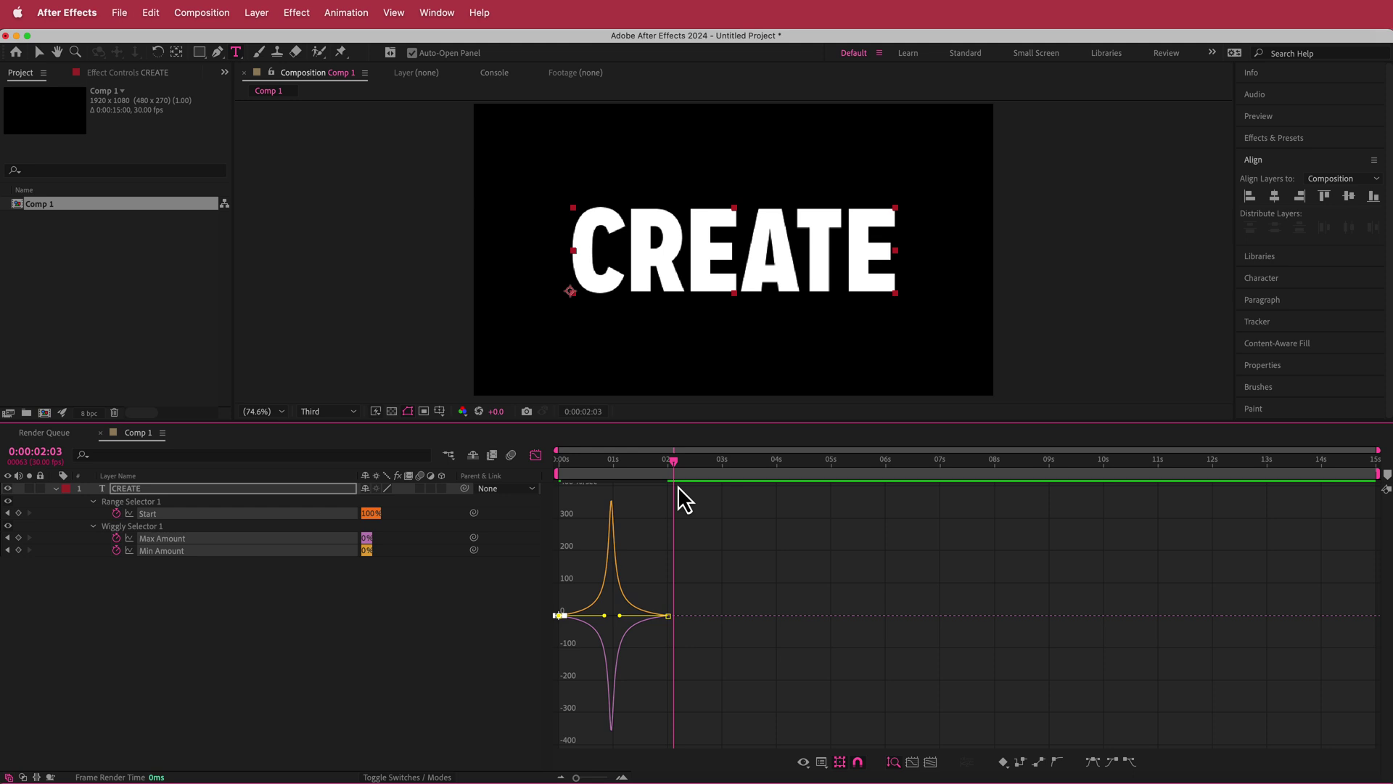
mouse_move(673, 463)
mouse_down()
mouse_move(574, 473)
mouse_move(709, 465)
mouse_move(665, 469)
mouse_up()
- Close the Graph Editor and pre-compose the CREATE layer into a composition named TEXT-SOLID
key(shift+F3)
key(u)
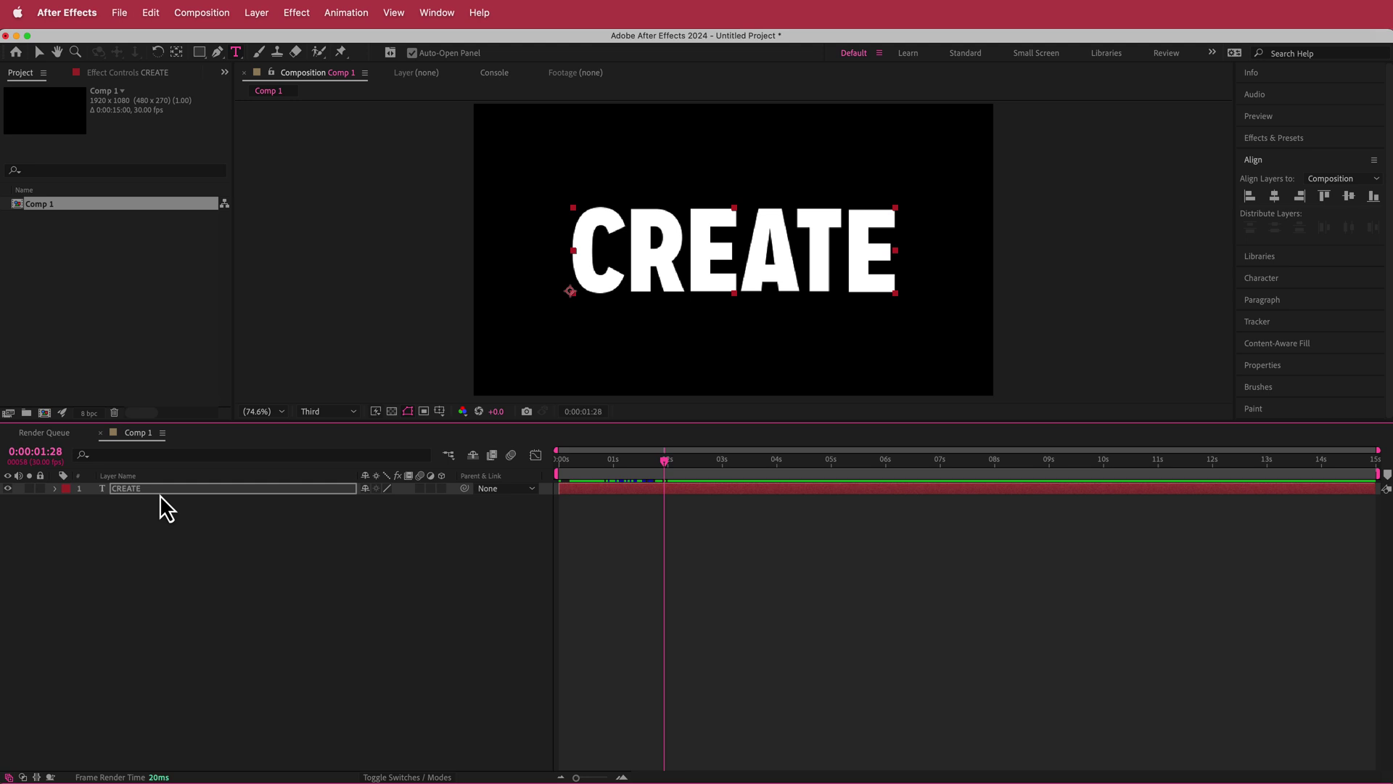
click(258, 13)
click(371, 535)
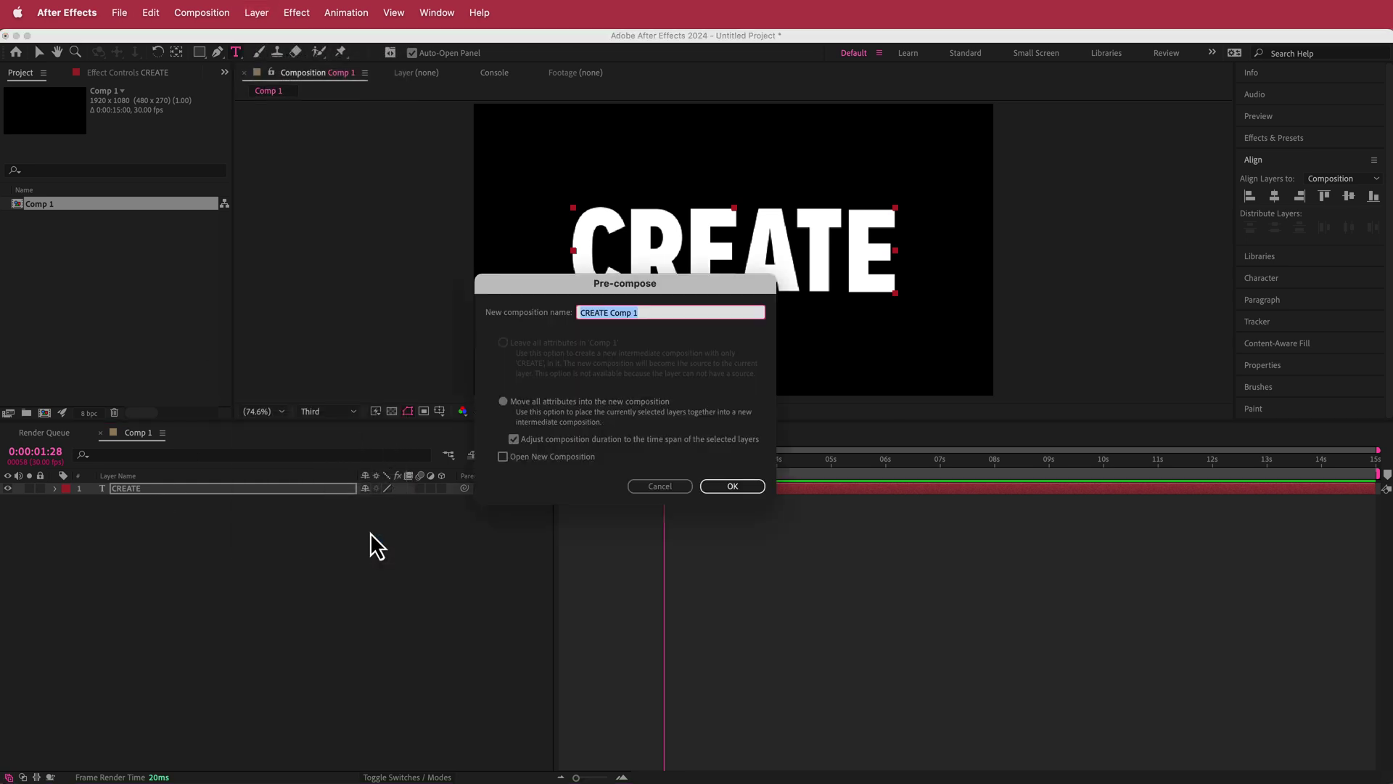
text(TEXT-SOLID)
key(Return)
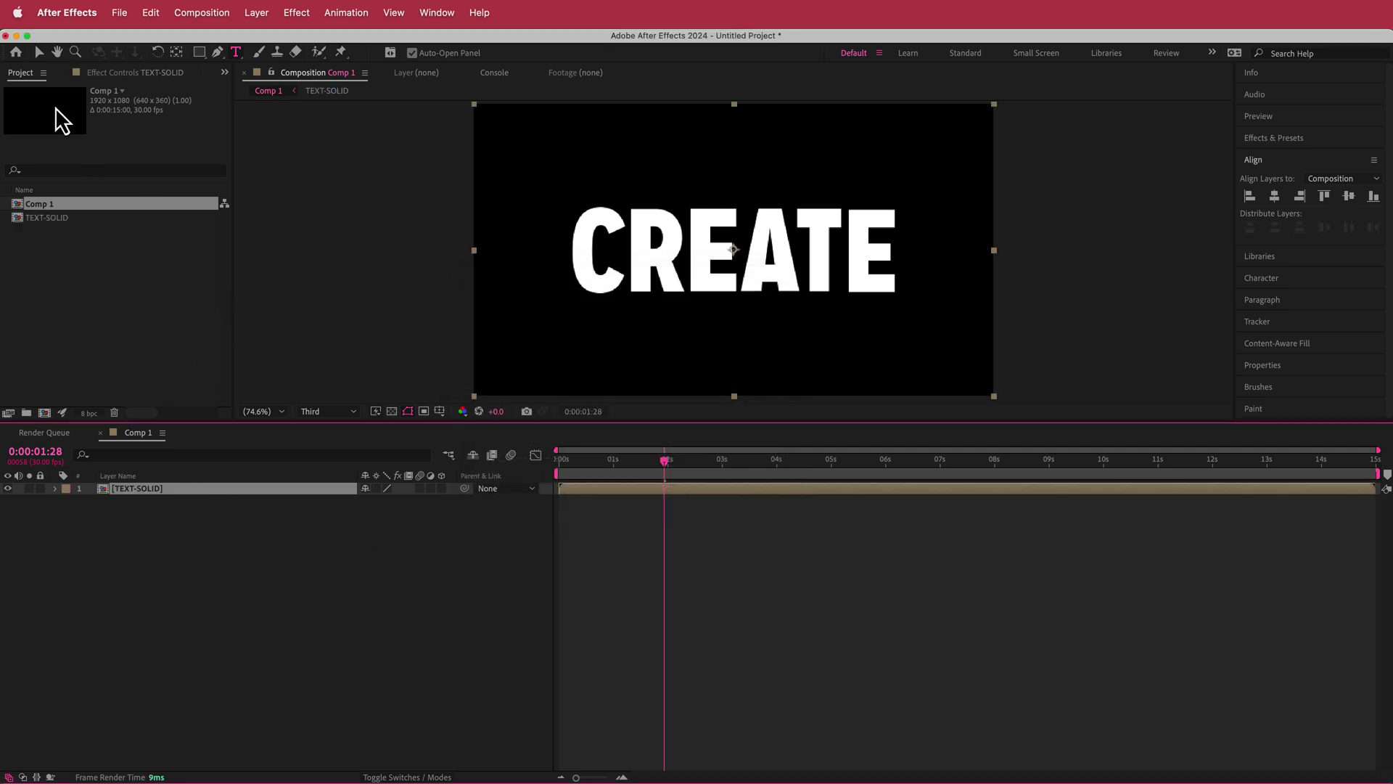
- Duplicate TEXT-SOLID, rename the copy TEXT-STROKE, and place it above TEXT-SOLID in Comp 1
click(47, 219)
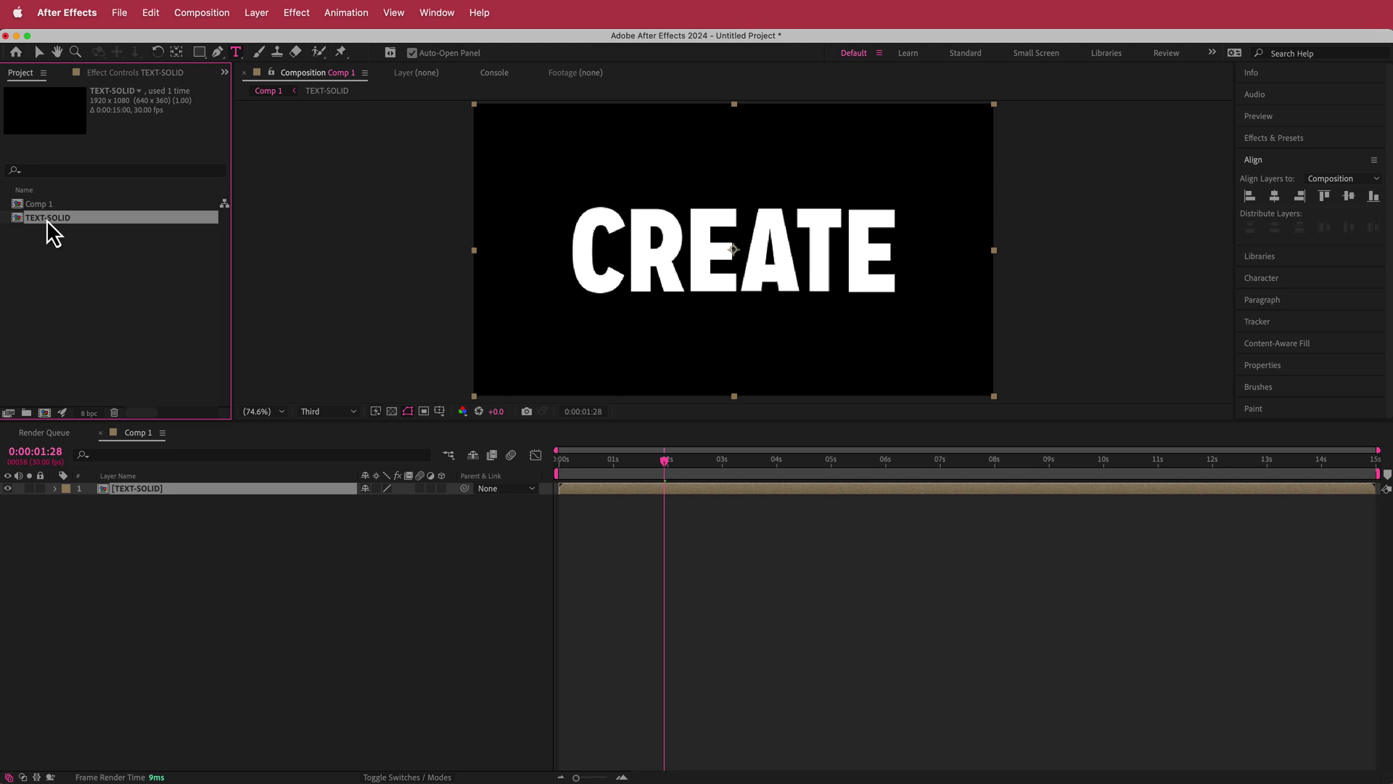
key(super+d)
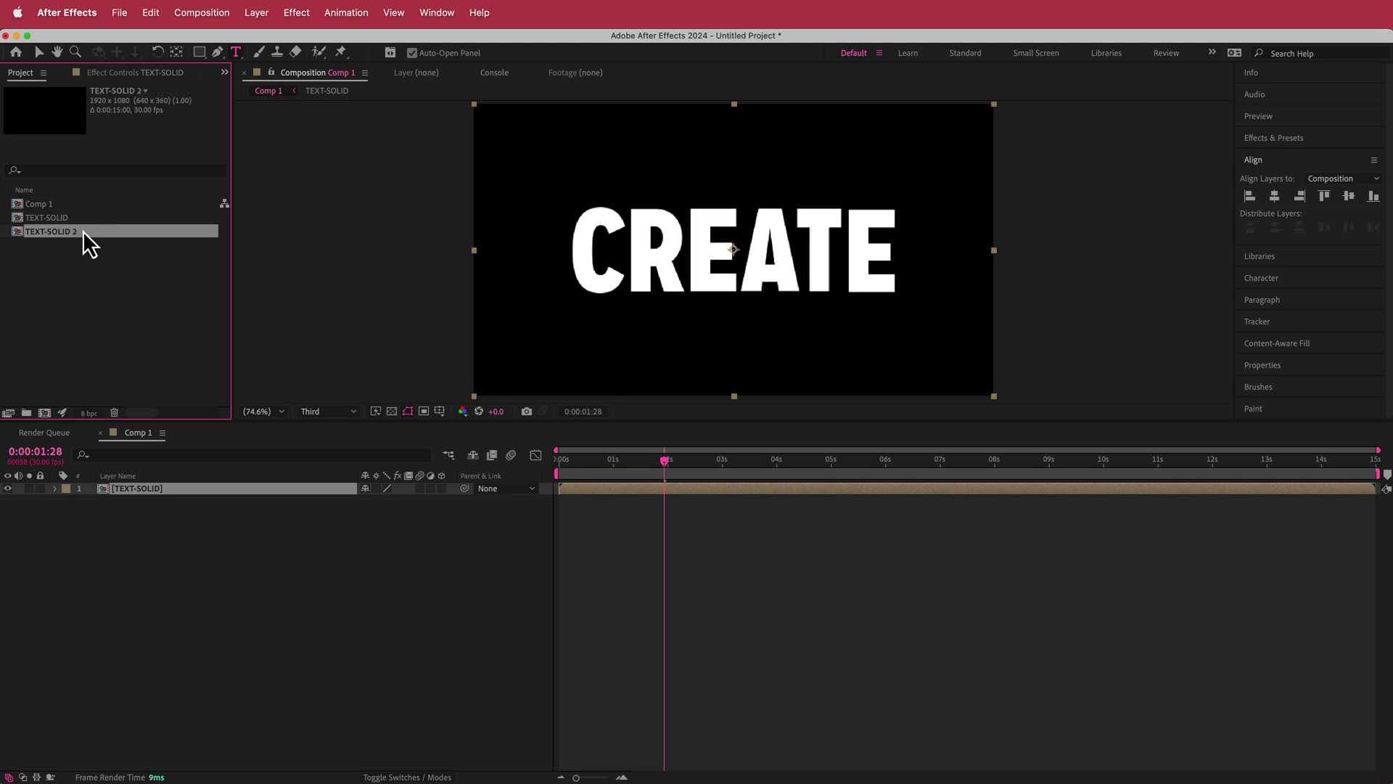
right_click(74, 233)
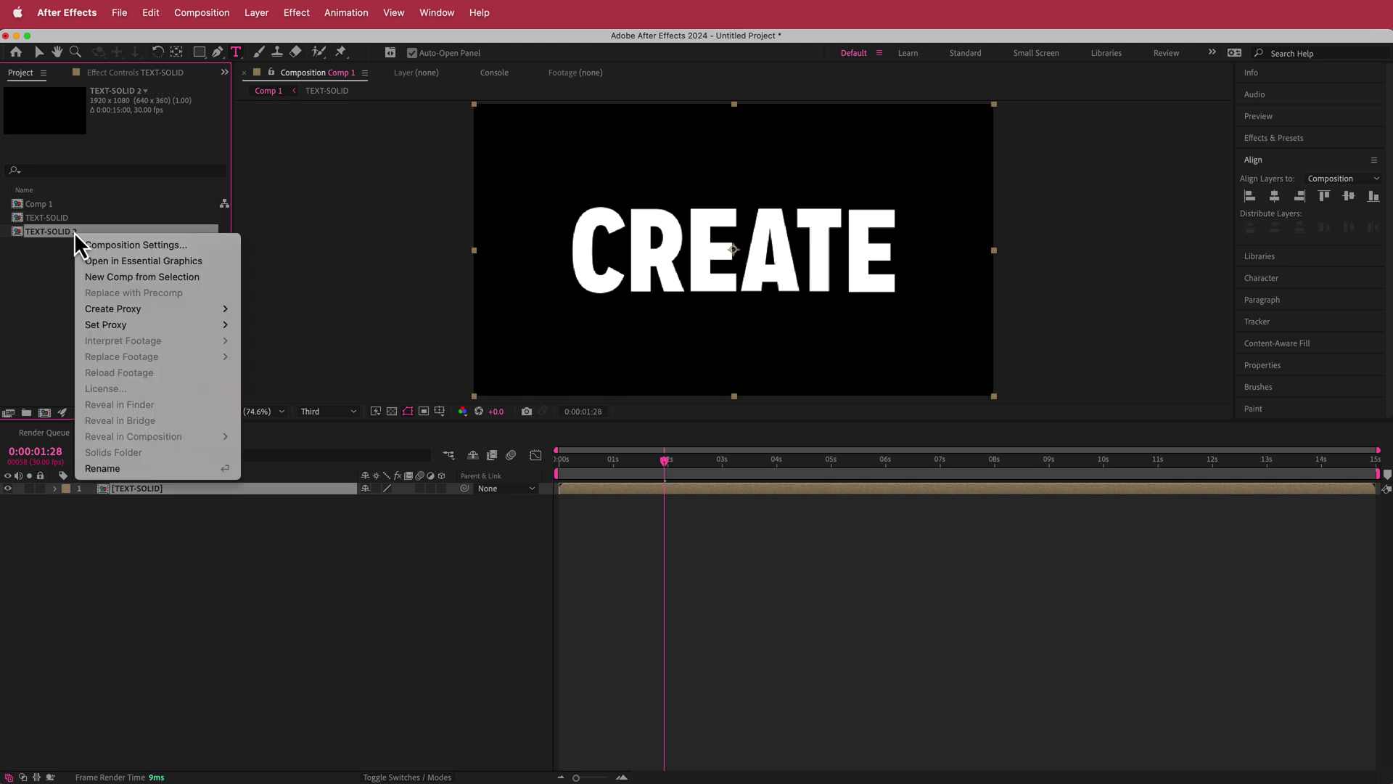
click(160, 468)
drag(85, 233, 55, 232)
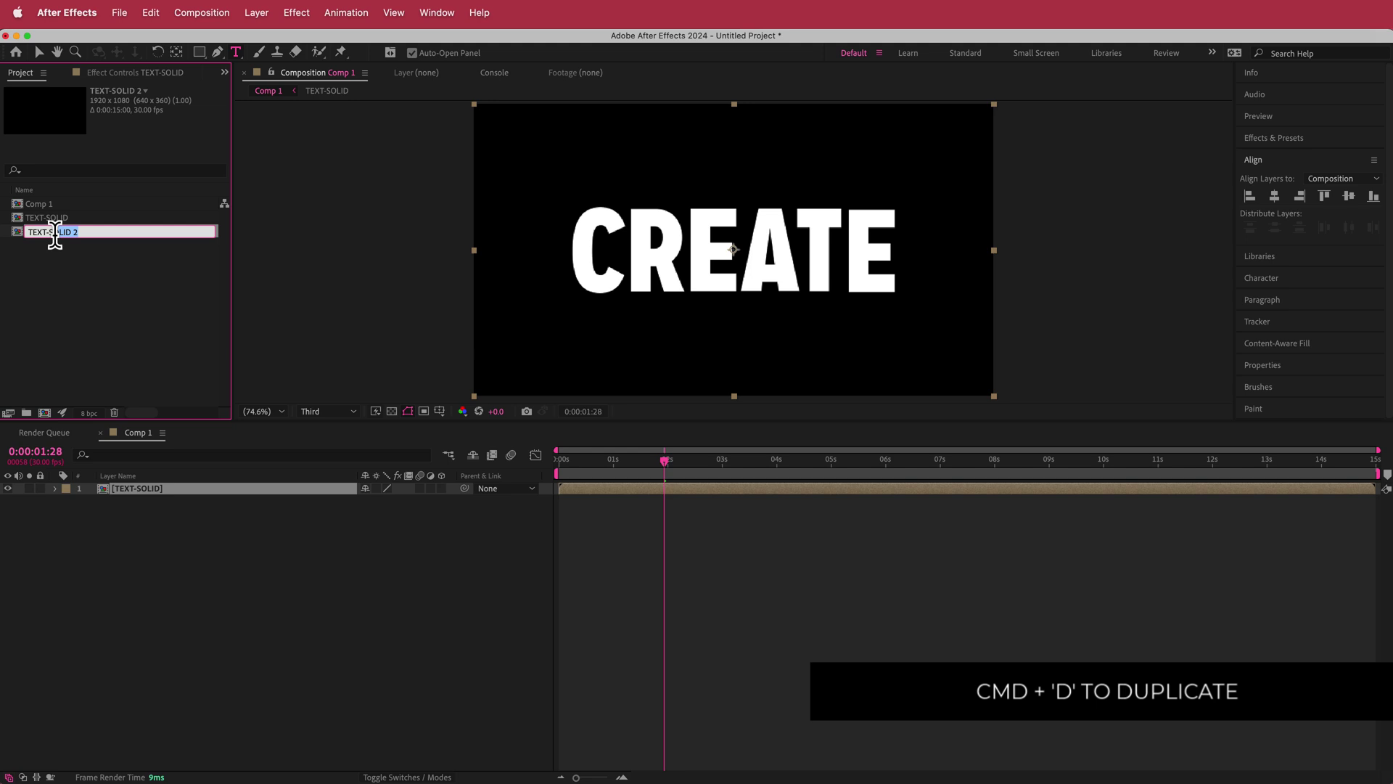
text(TROKE)
key(Return)
drag(61, 232, 182, 487)
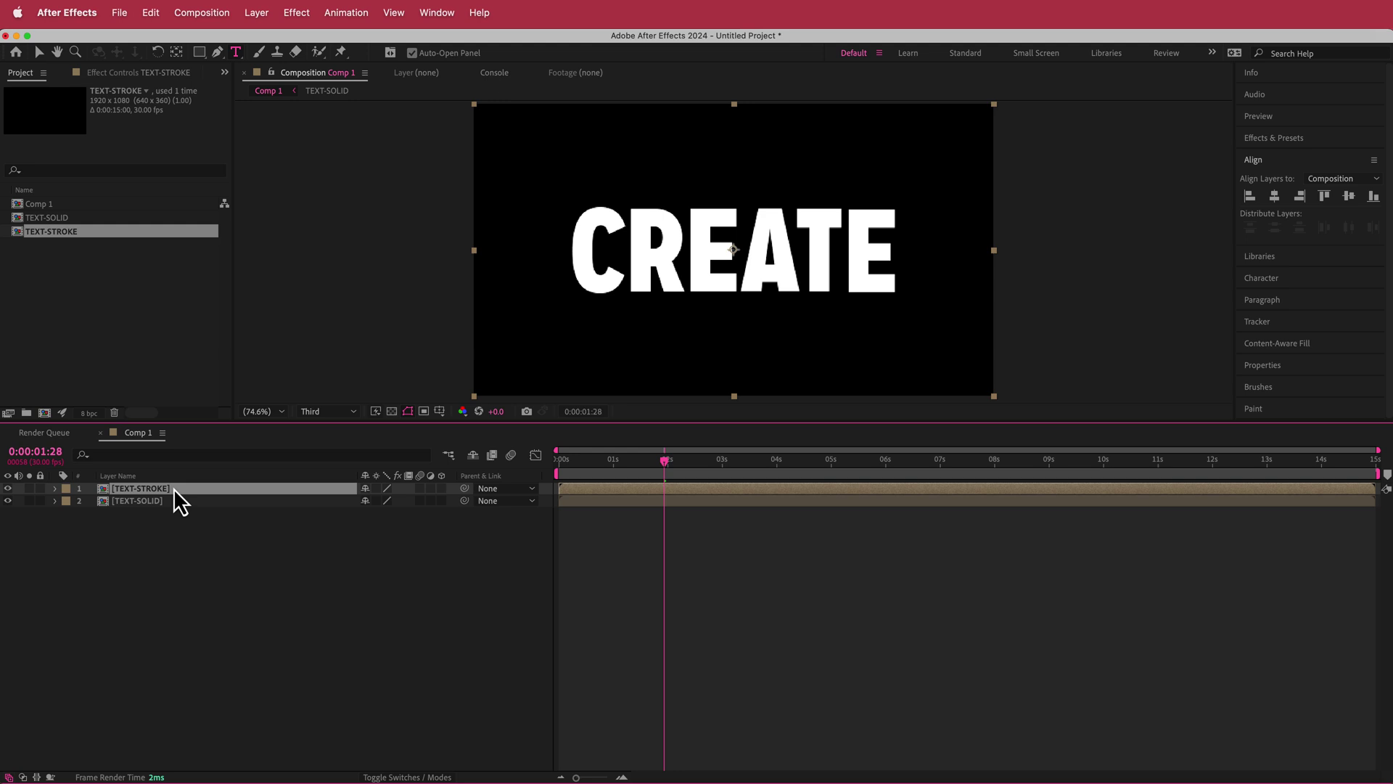
- Inside TEXT-STROKE, swap fill and stroke so CREATE becomes a 5 px white outline
double_click(161, 490)
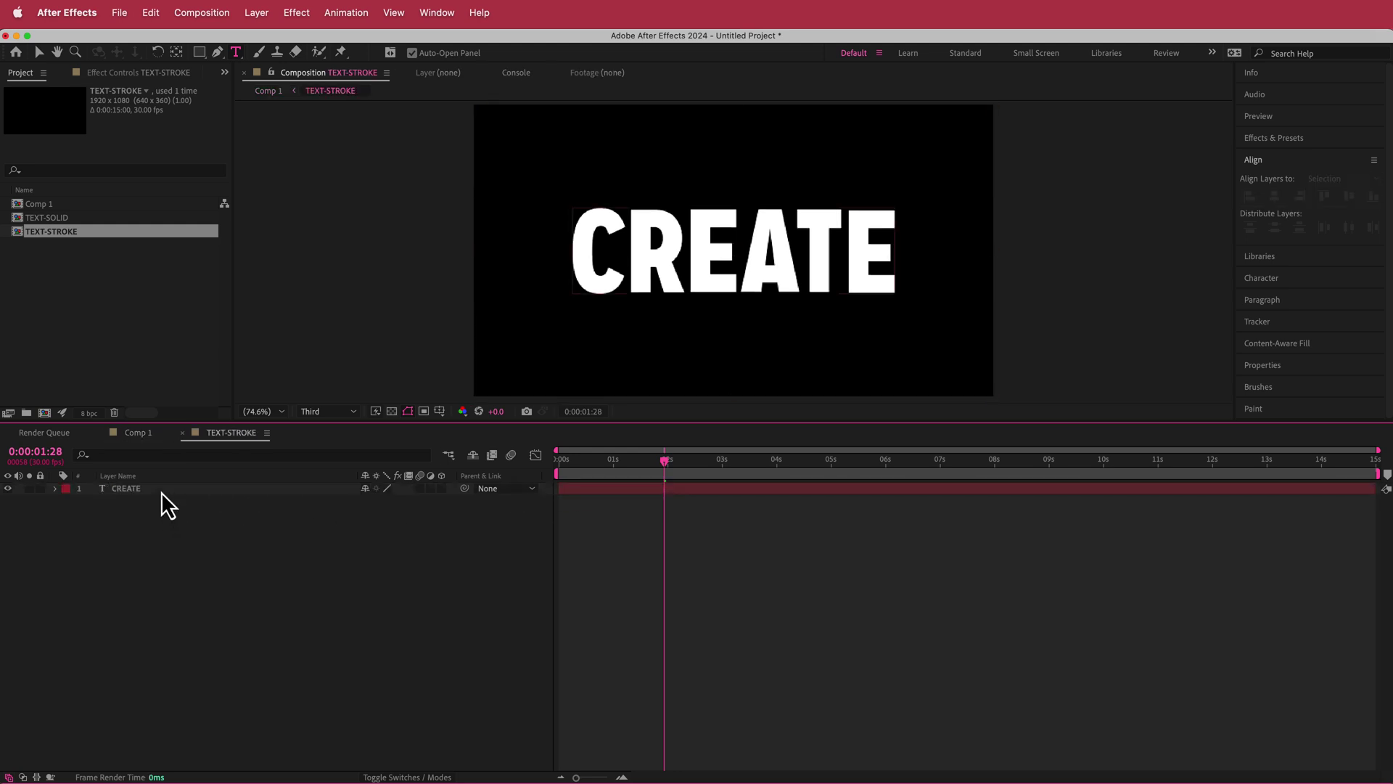
click(138, 490)
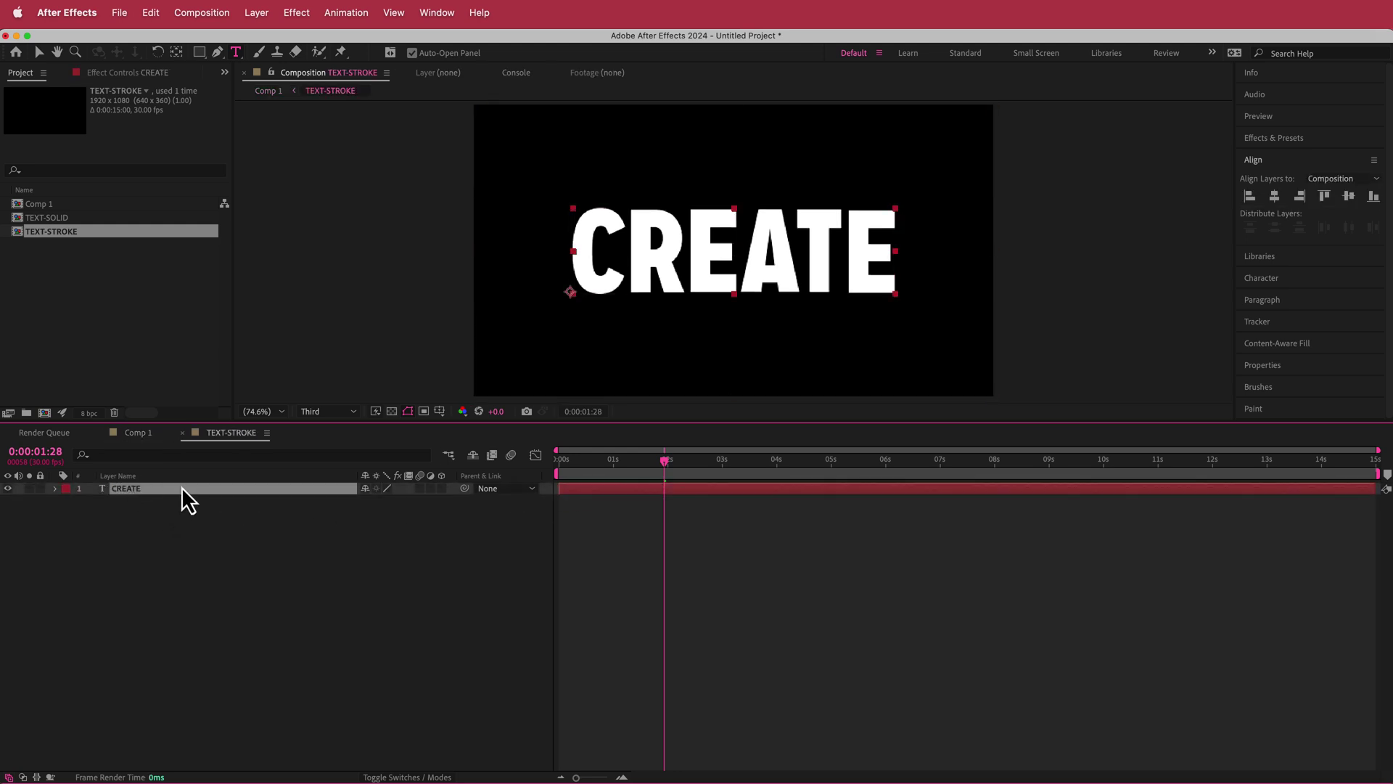
click(1277, 276)
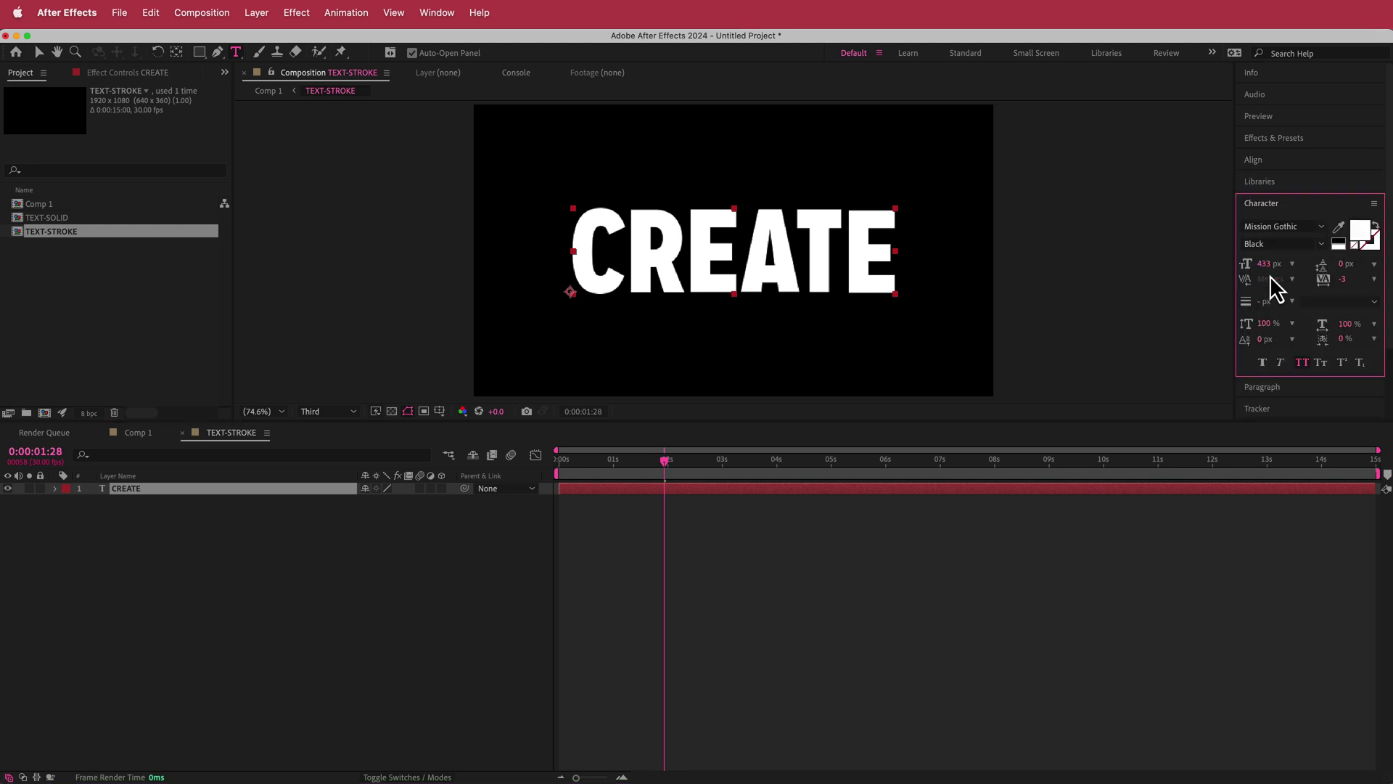
click(1375, 228)
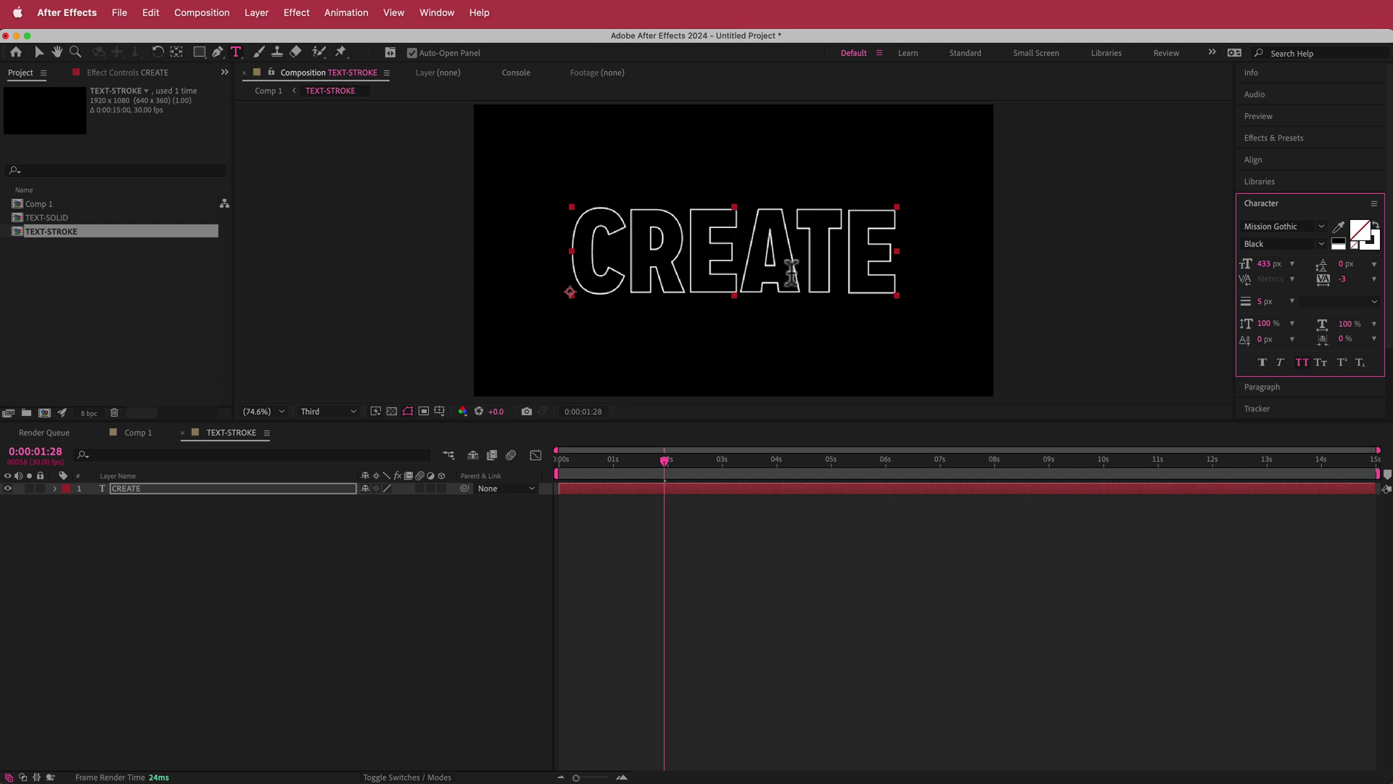
- Back in Comp 1, make TEXT-SOLID visible again and select the TEXT-STROKE layer
click(135, 438)
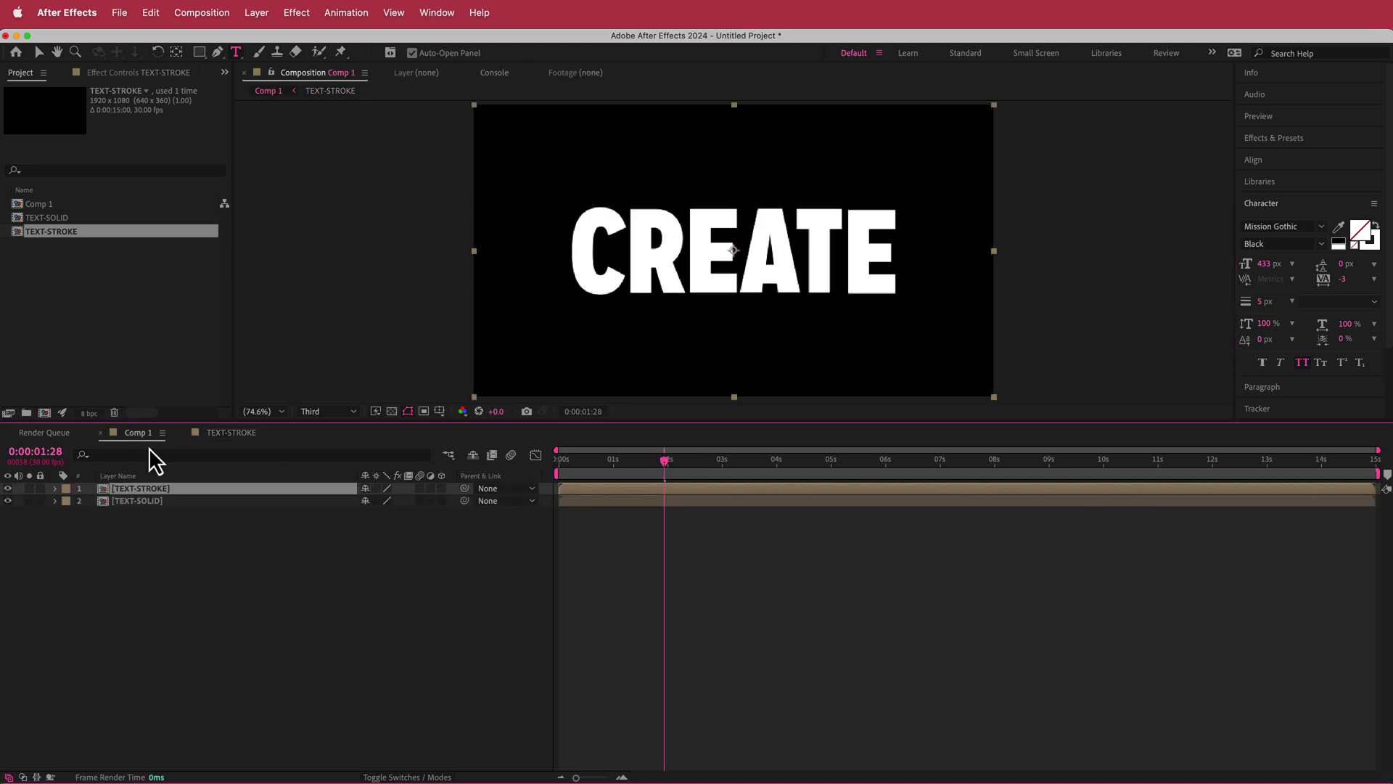
click(8, 501)
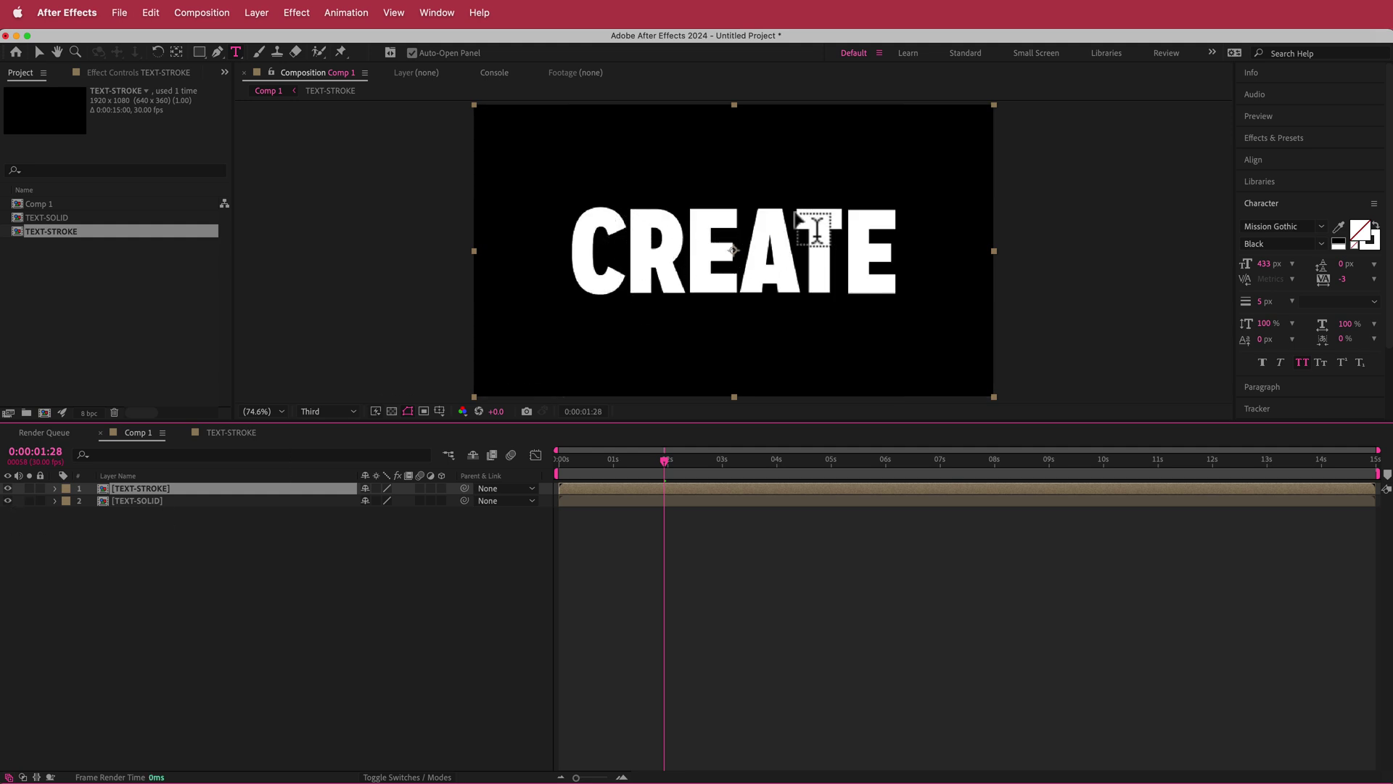
click(208, 572)
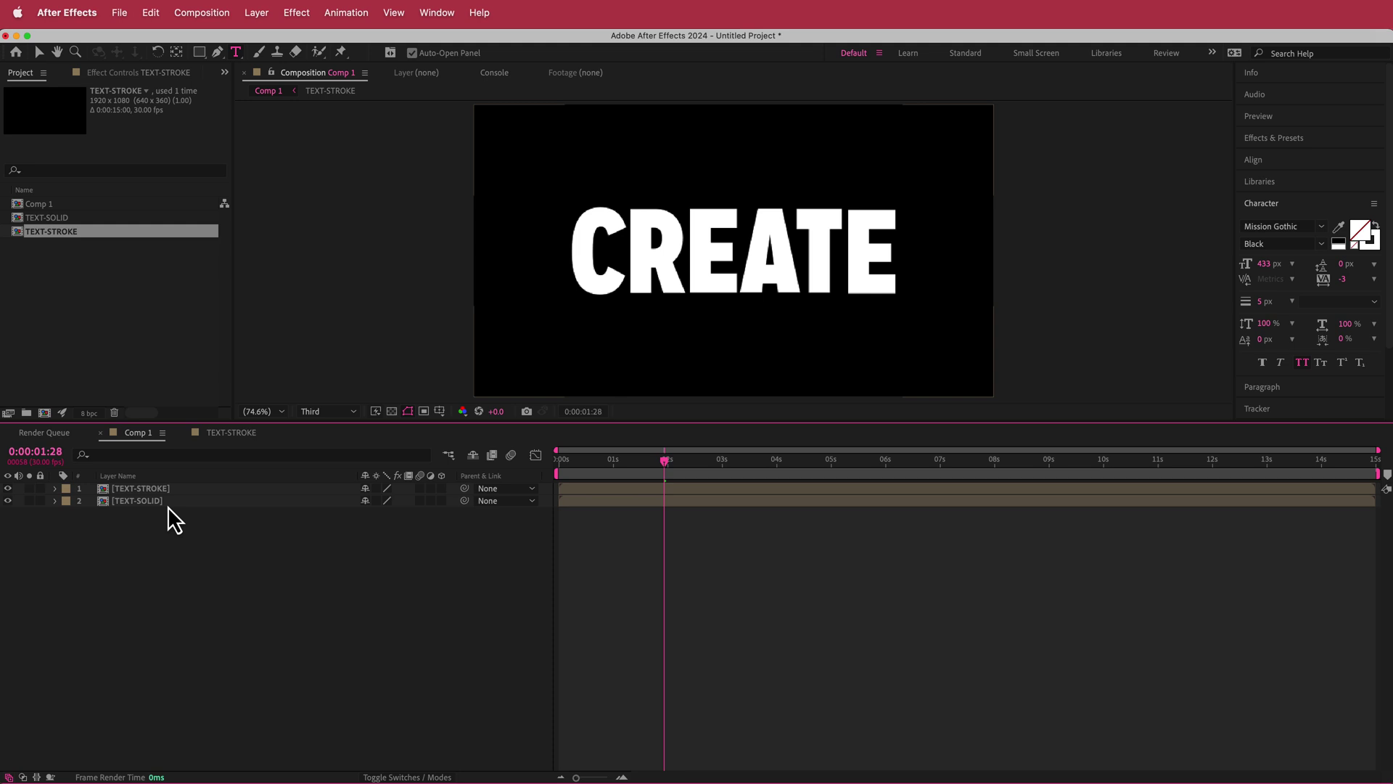
click(163, 491)
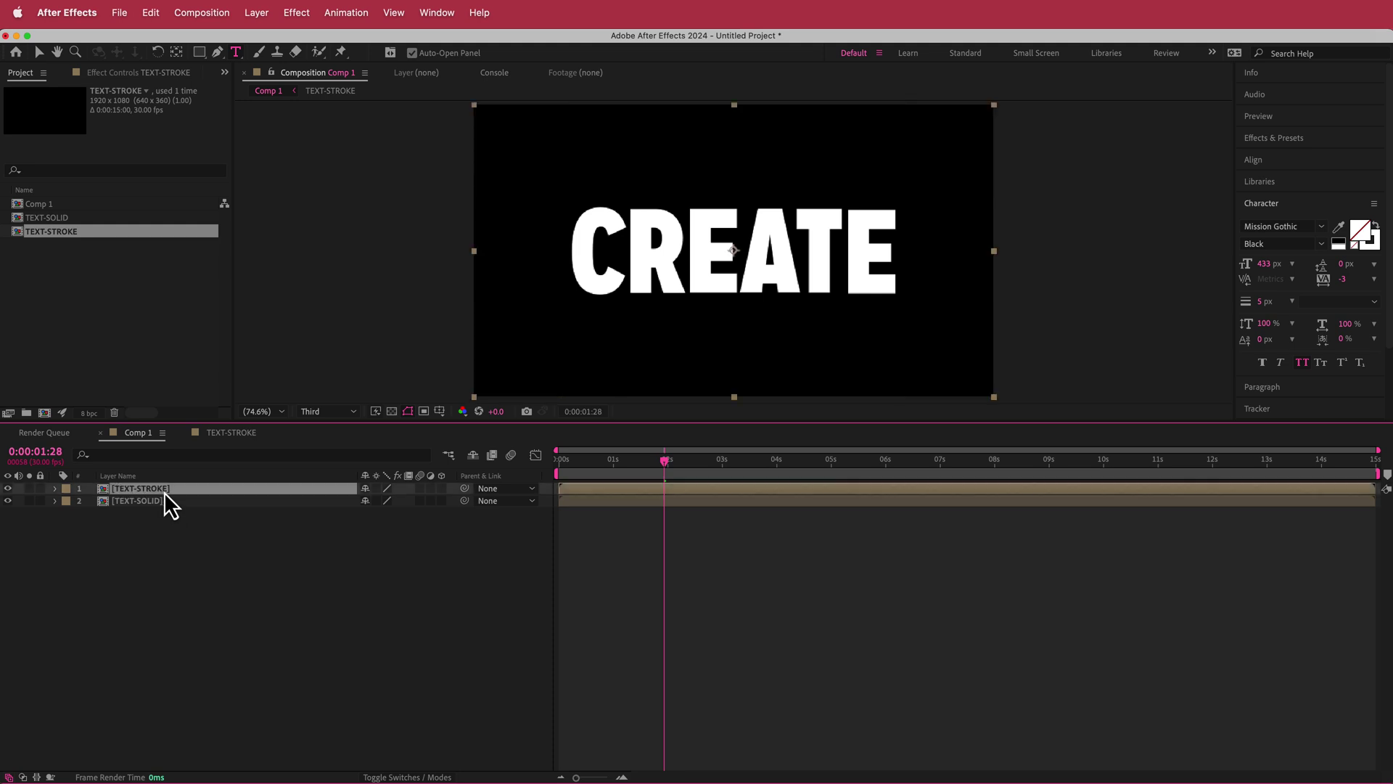
- Apply the Echo effect to the TEXT-STROKE layer
key(ctrl+space)
text(echo)
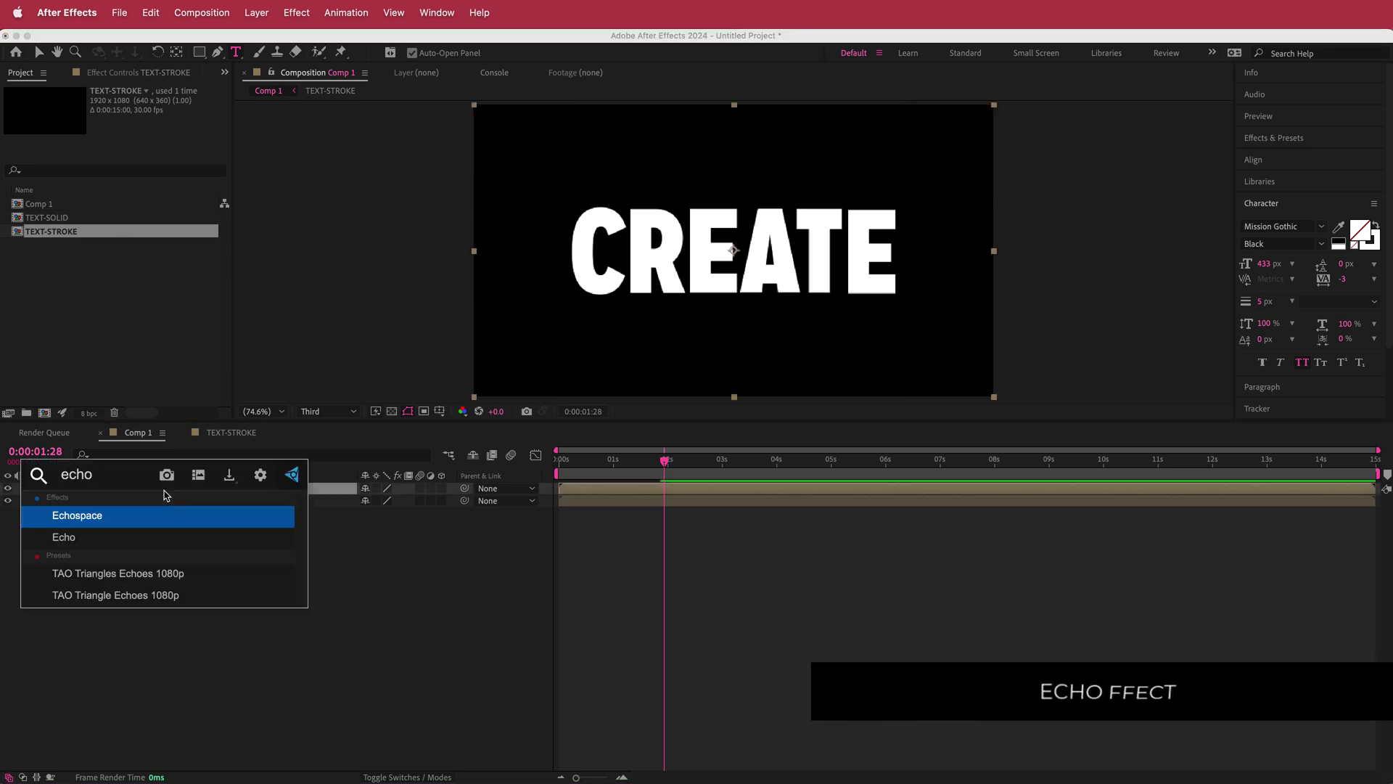
key(Down)
key(Return)
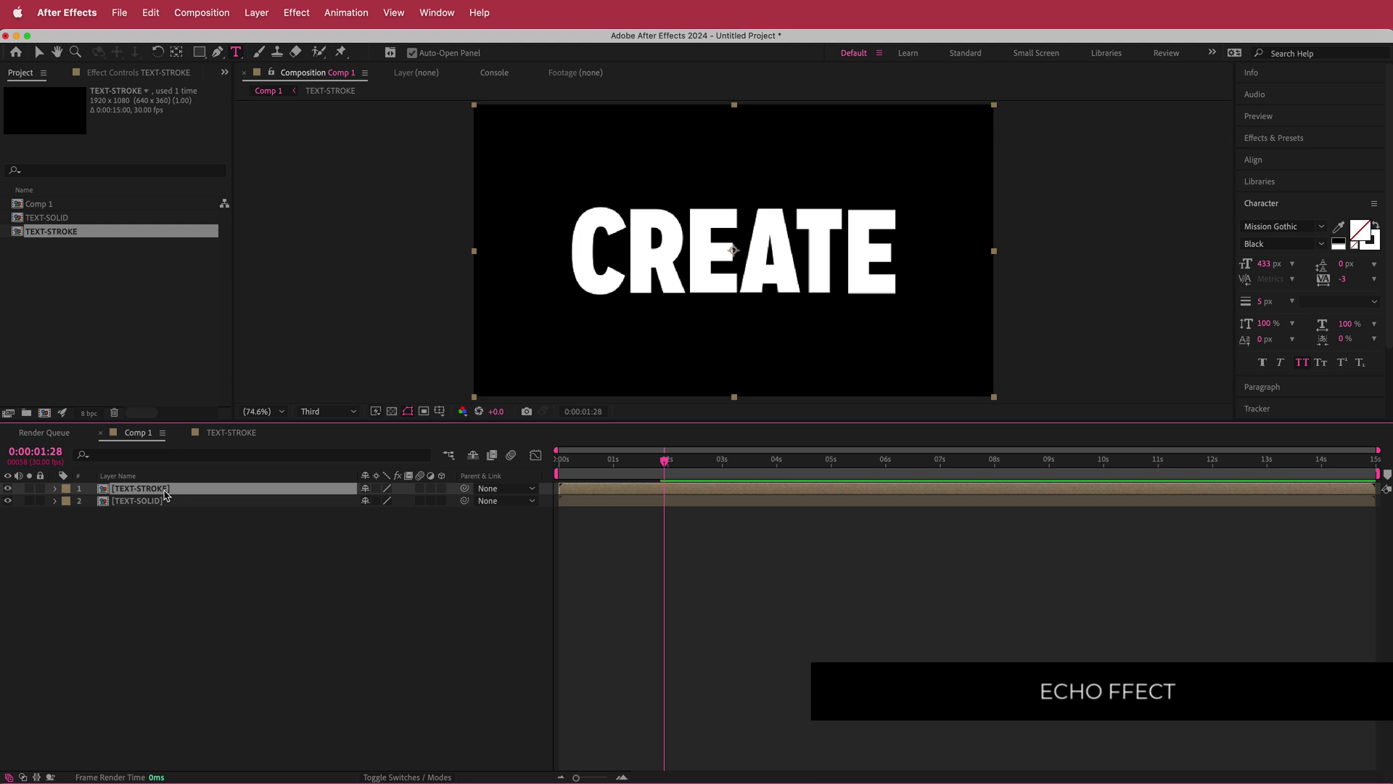
drag(665, 460, 637, 467)
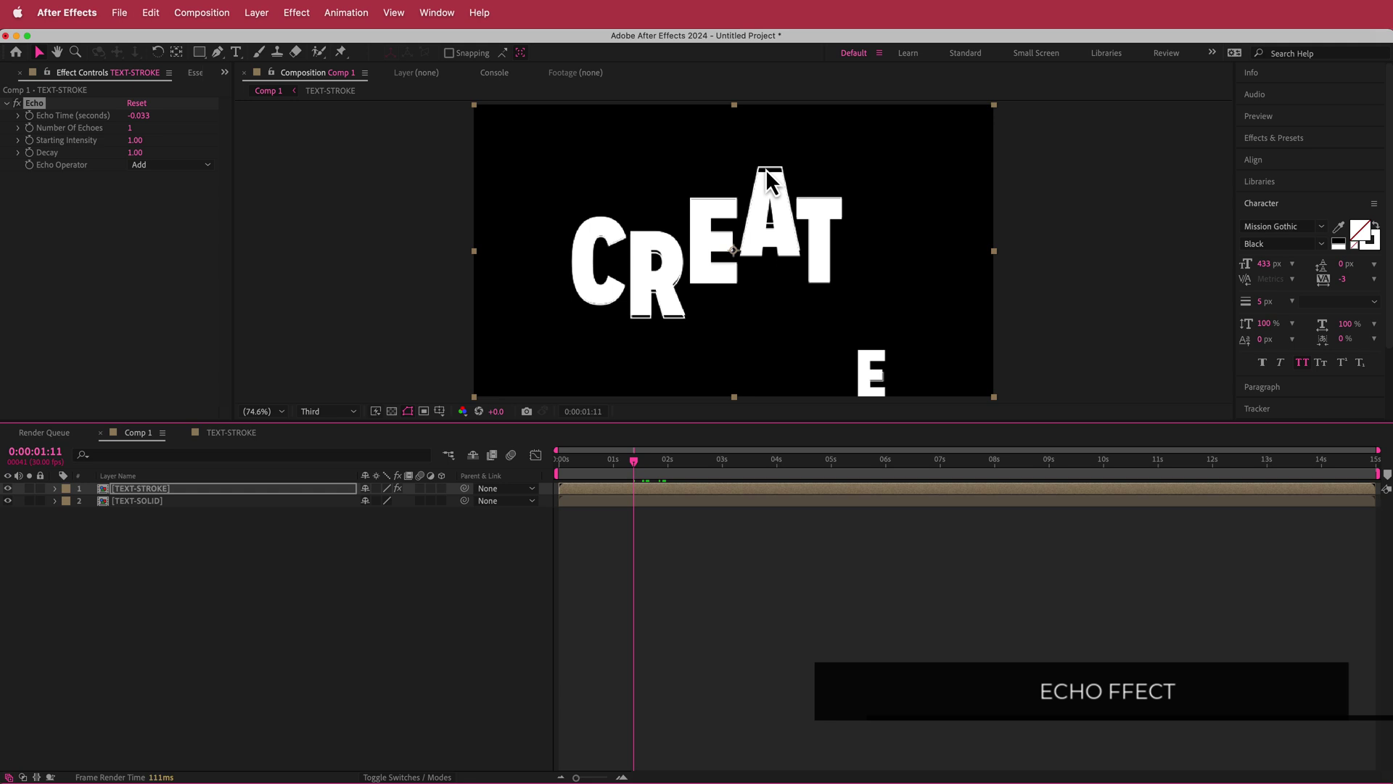
- Set Echo Time to -0.003, Number Of Echoes to 250 and Decay to 0.8
click(144, 119)
text(-0)
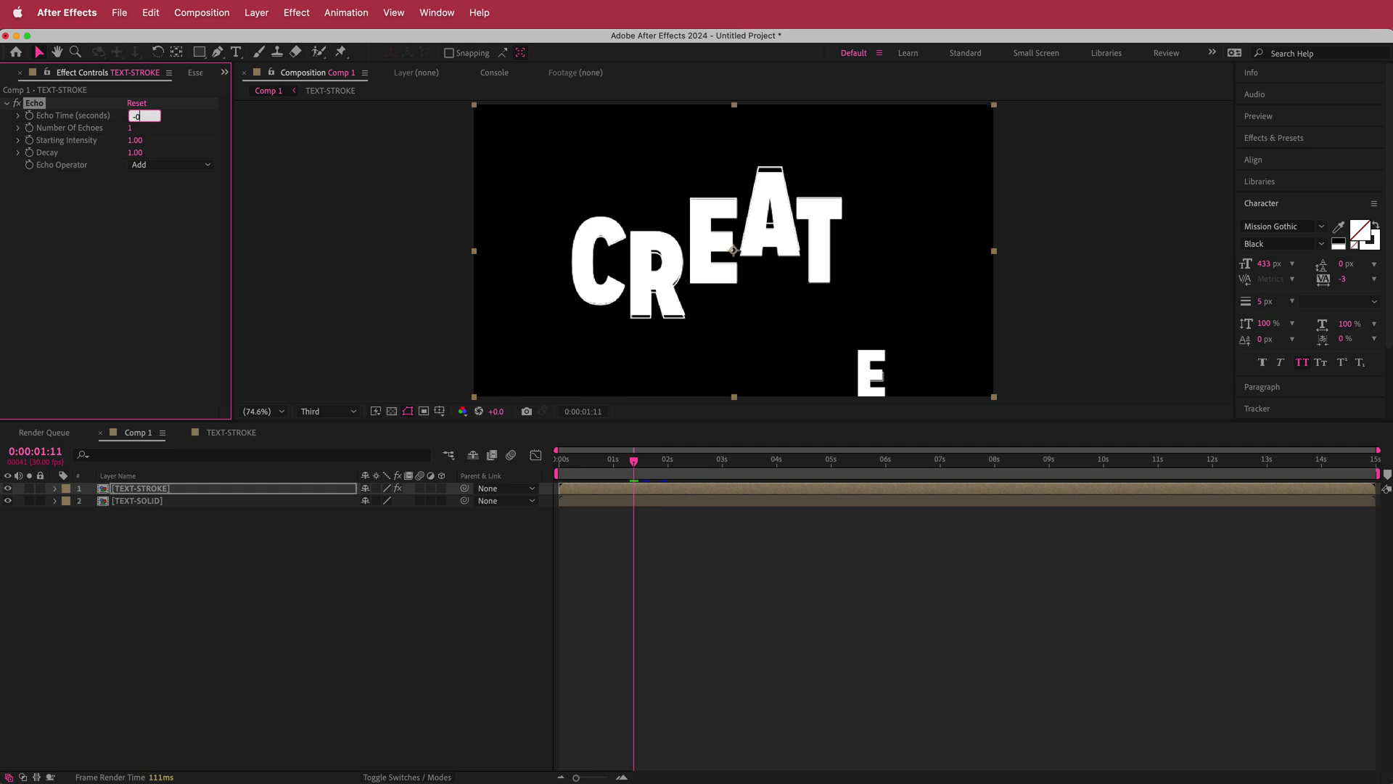
key(Return)
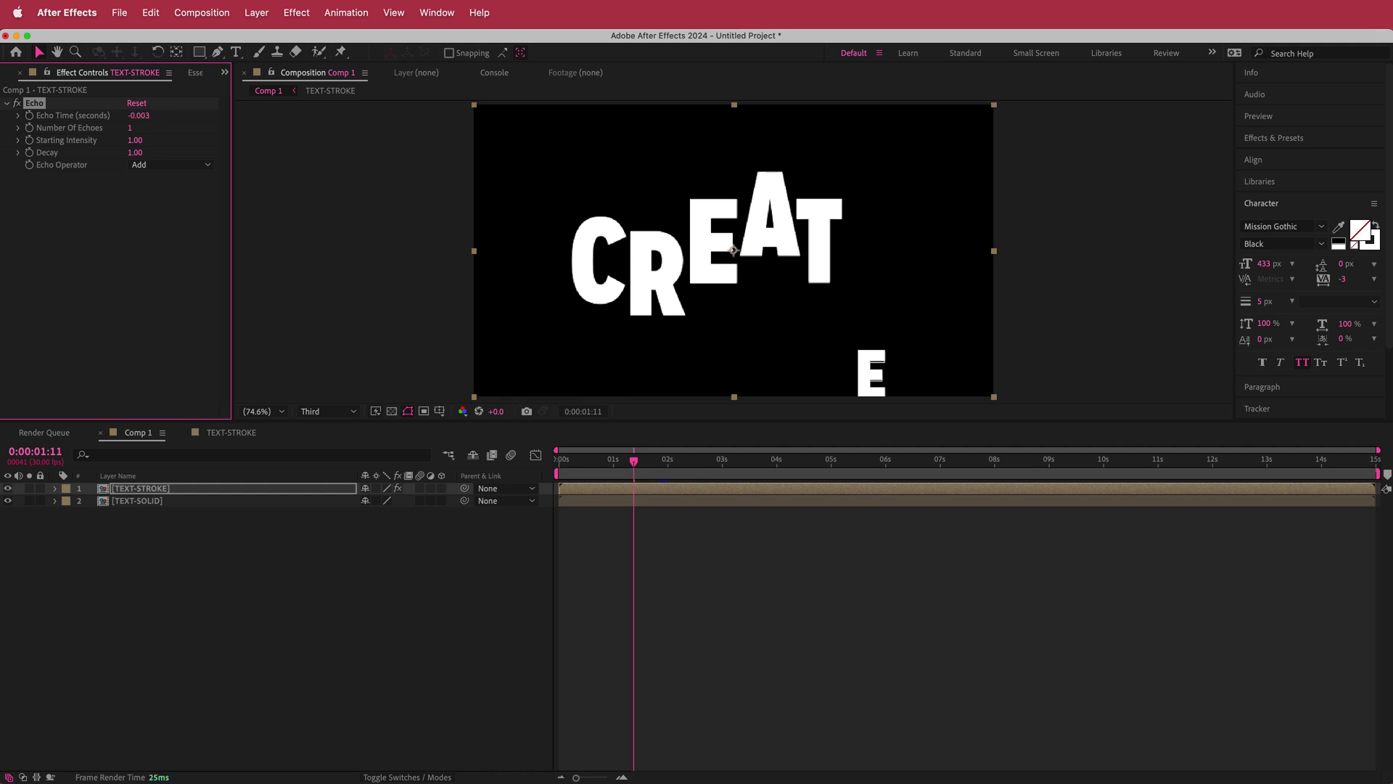
click(130, 128)
key(Return)
click(133, 152)
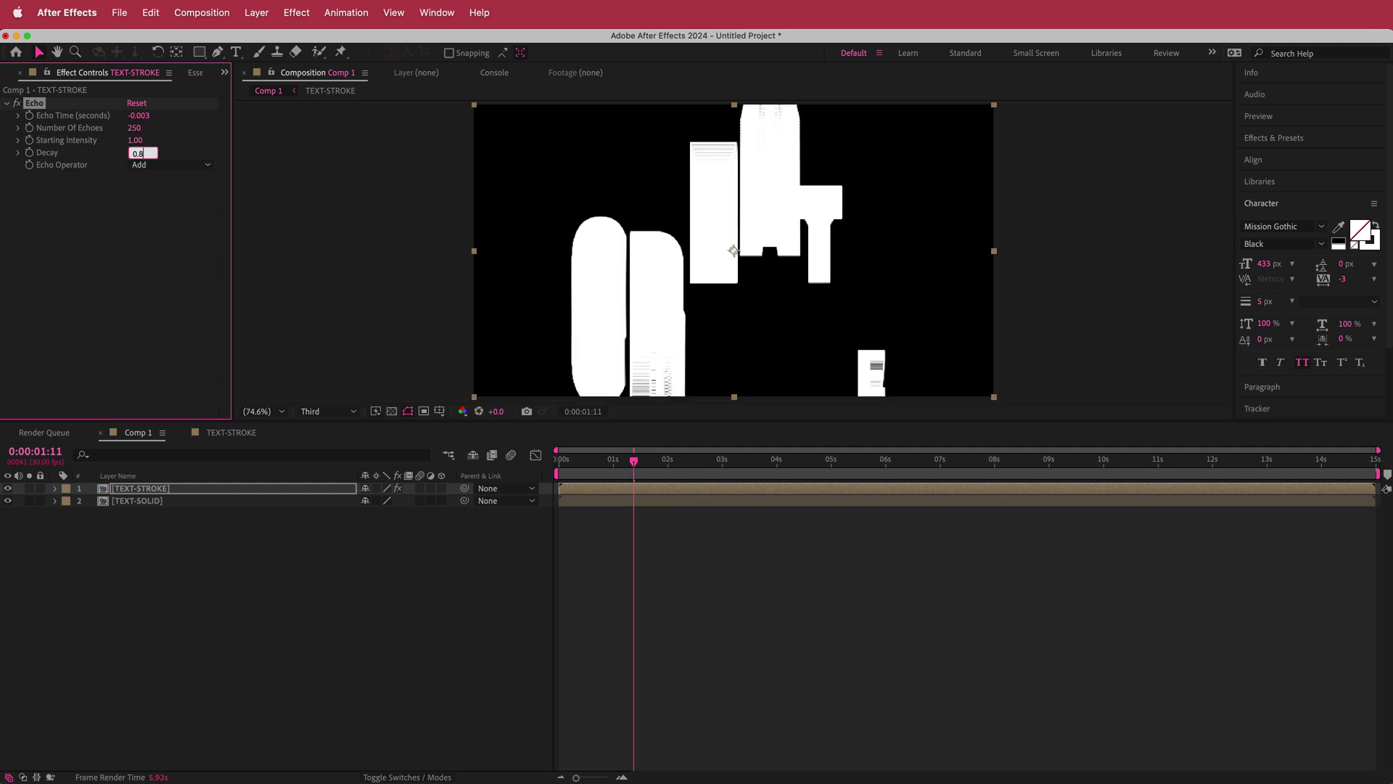
key(Return)
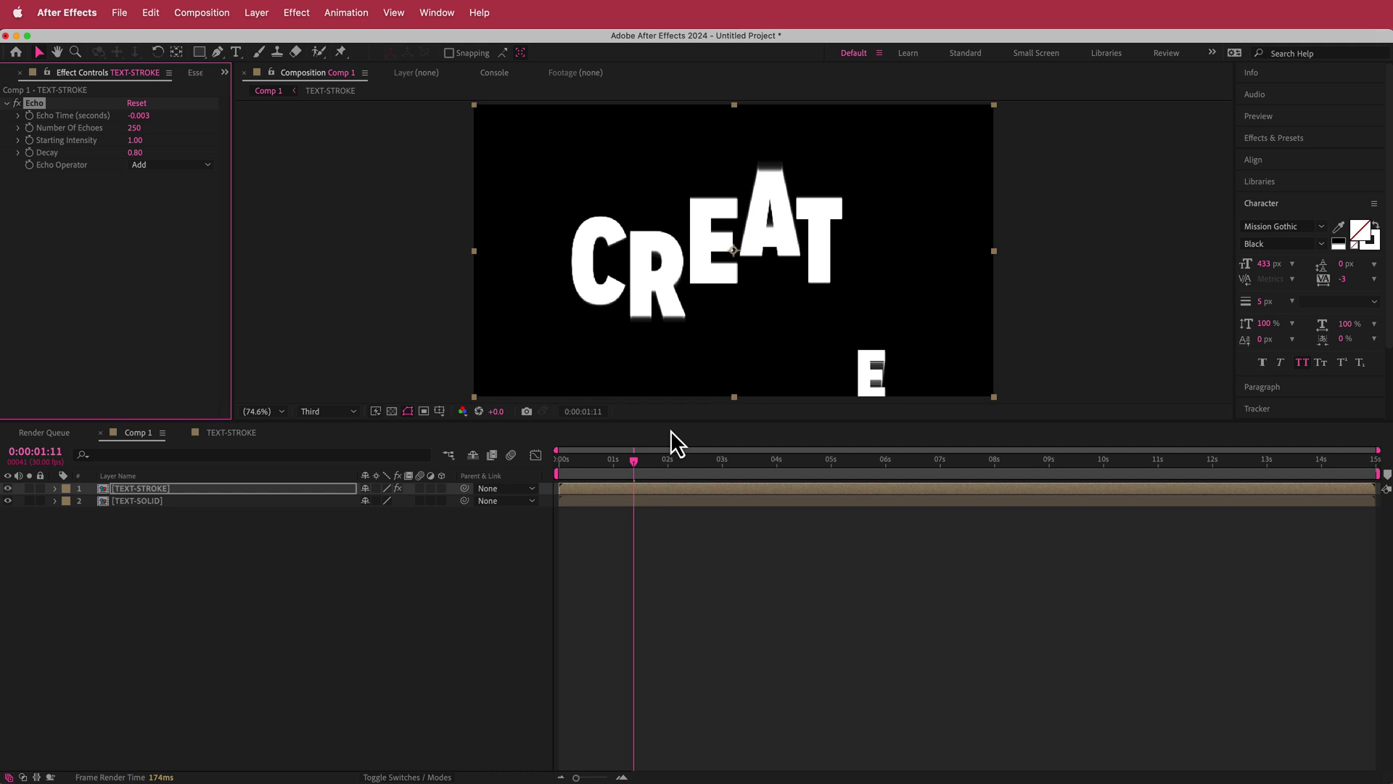
mouse_move(637, 460)
mouse_down()
mouse_move(614, 468)
mouse_move(622, 480)
mouse_up()
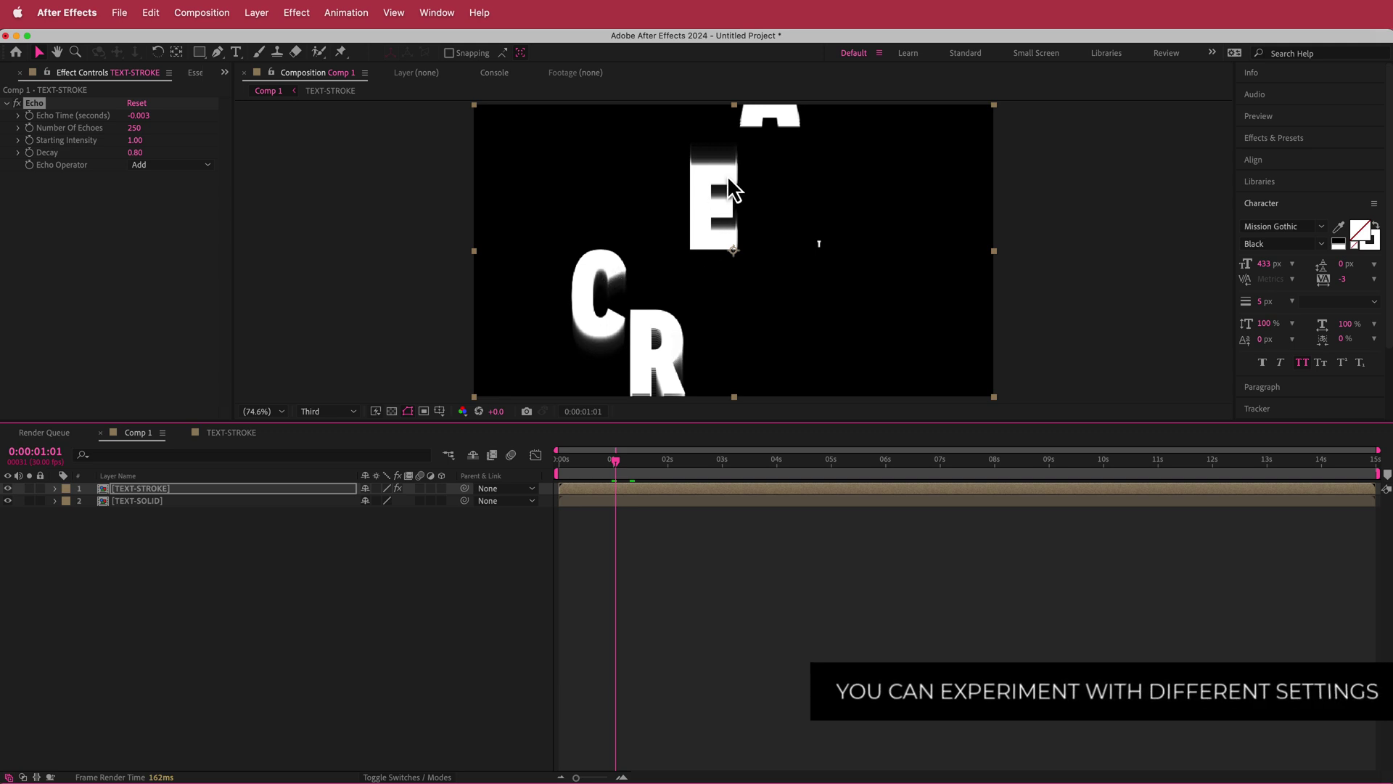
drag(134, 128, 4, 149)
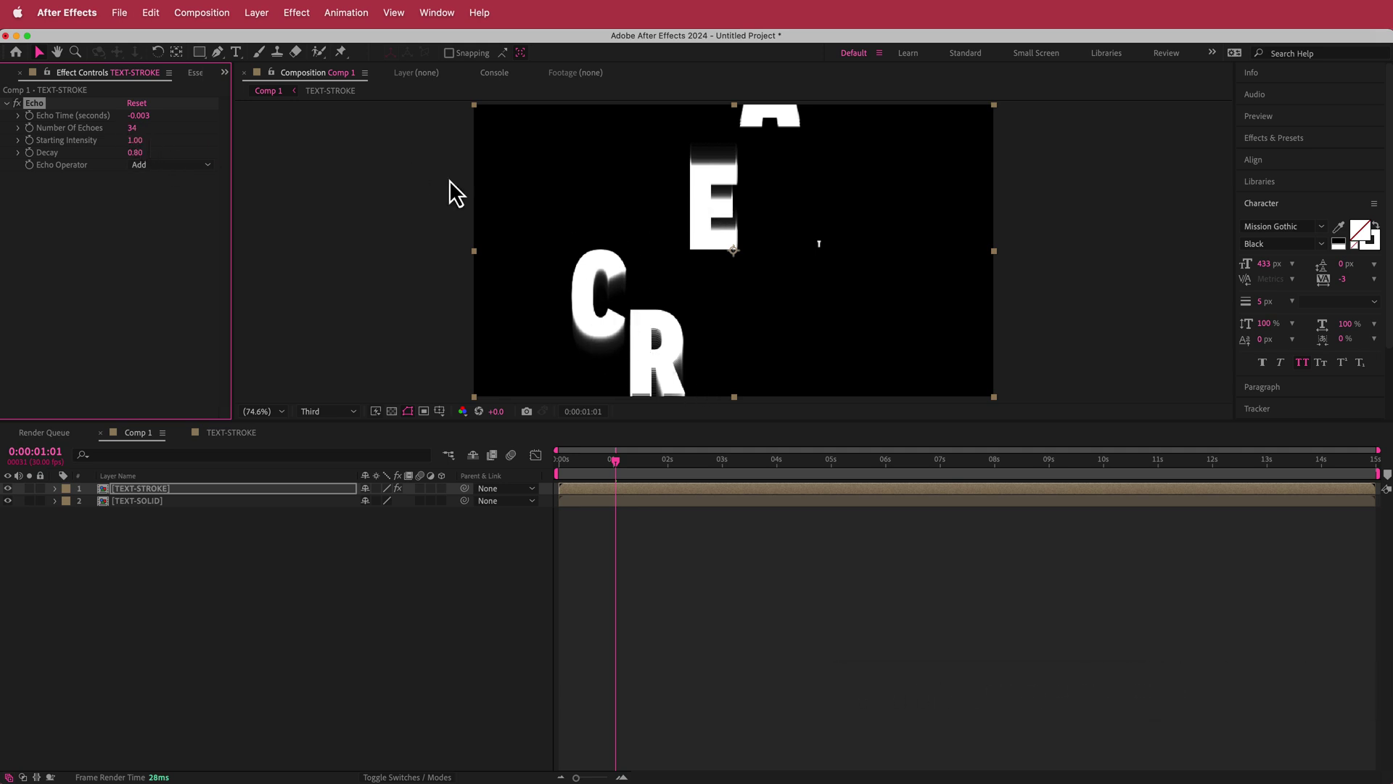
drag(134, 127, 201, 130)
- Apply a Fill effect to TEXT-SOLID and copy orange #E0A75E from the Color Hunt palette
click(173, 501)
key(ctrl+space)
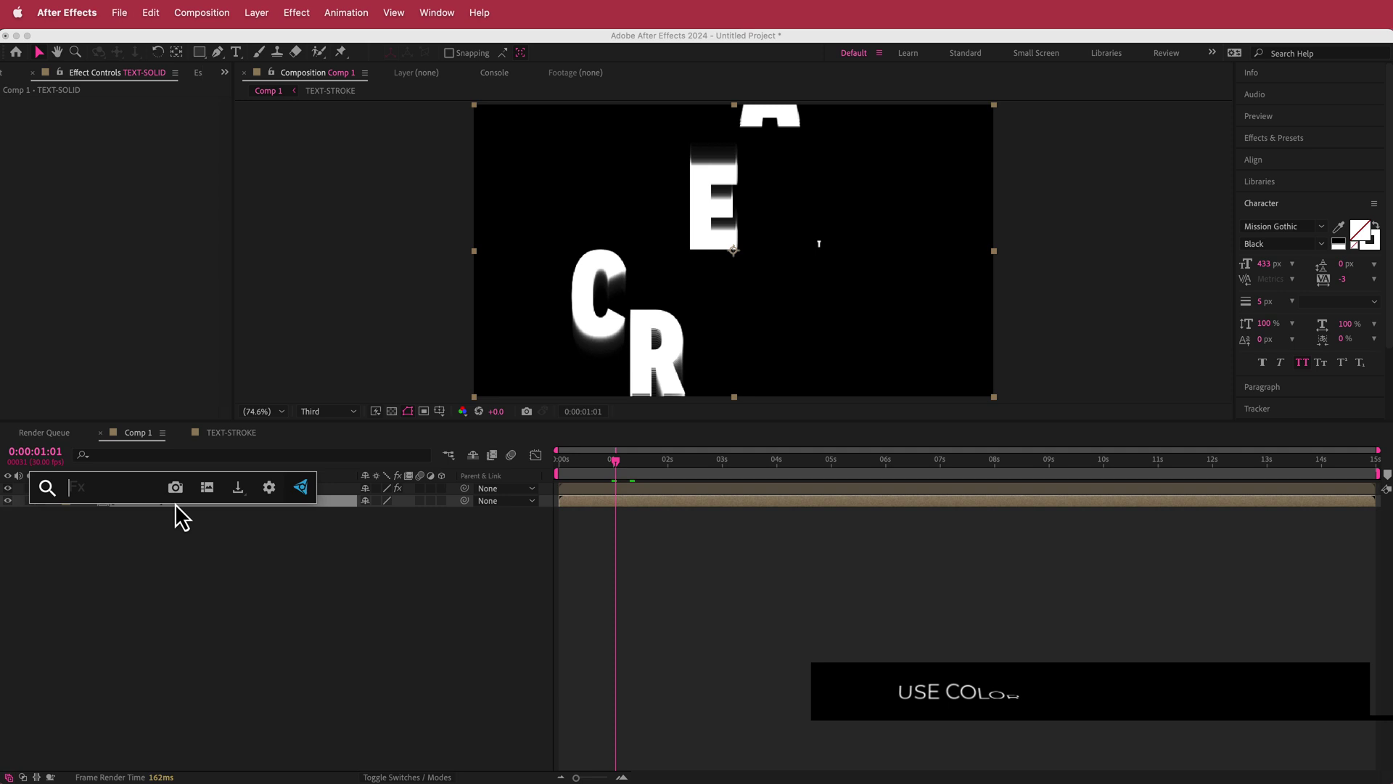
text(fill)
key(Return)
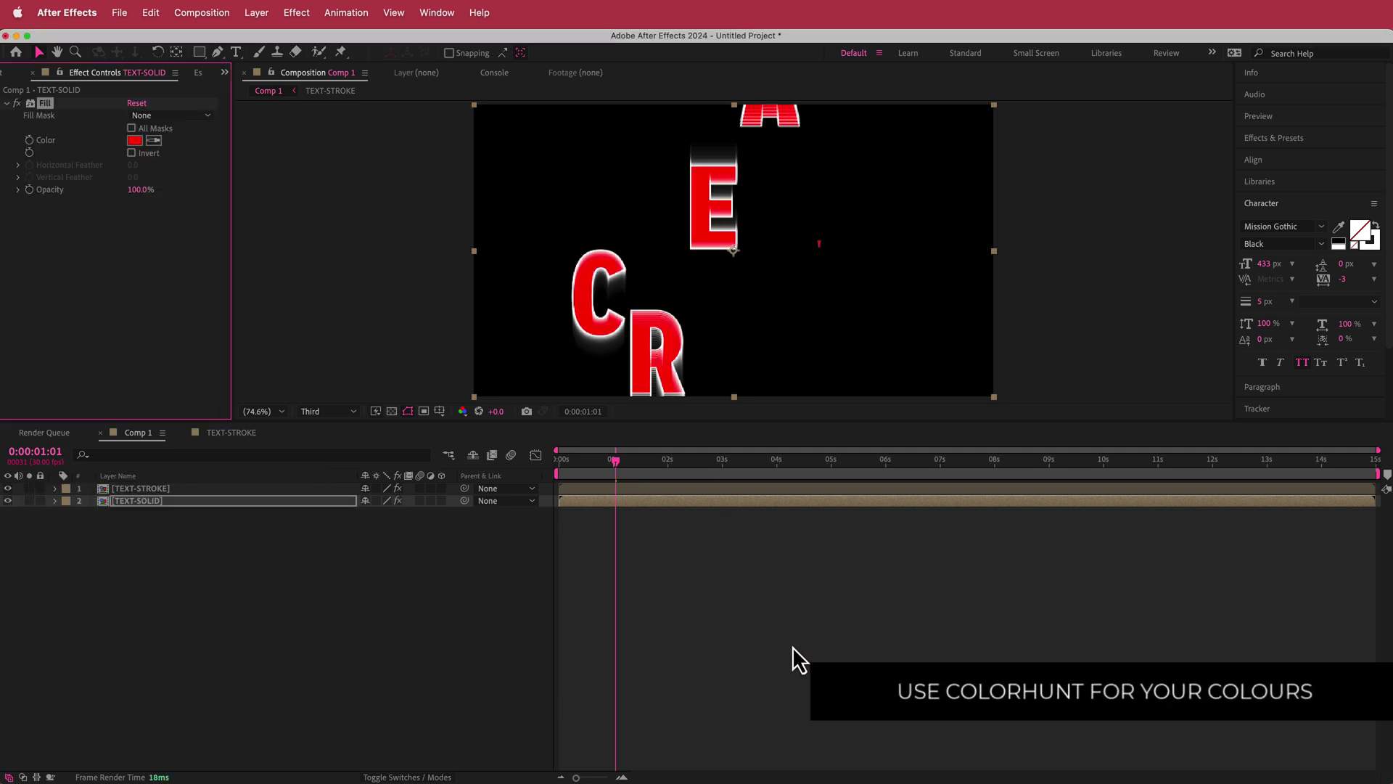
key(super+Tab)
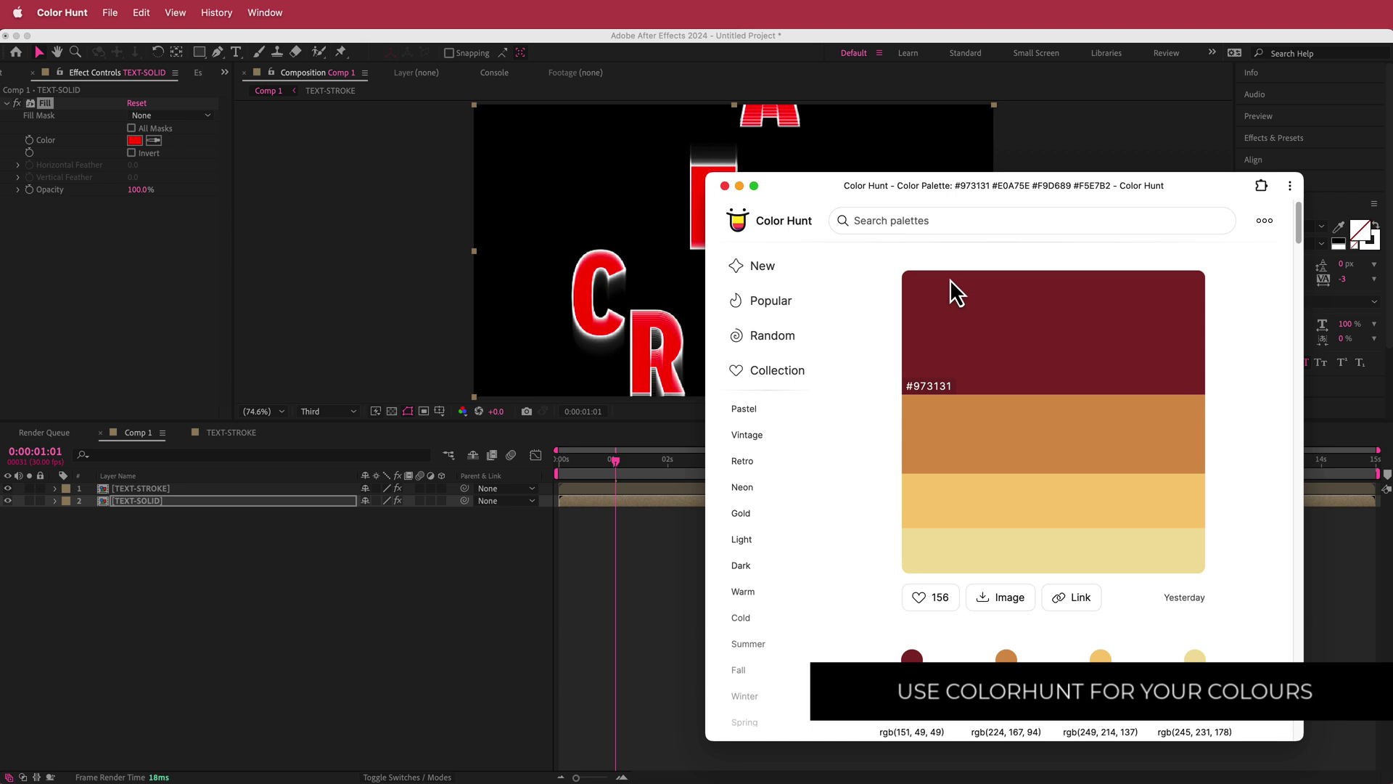
click(935, 479)
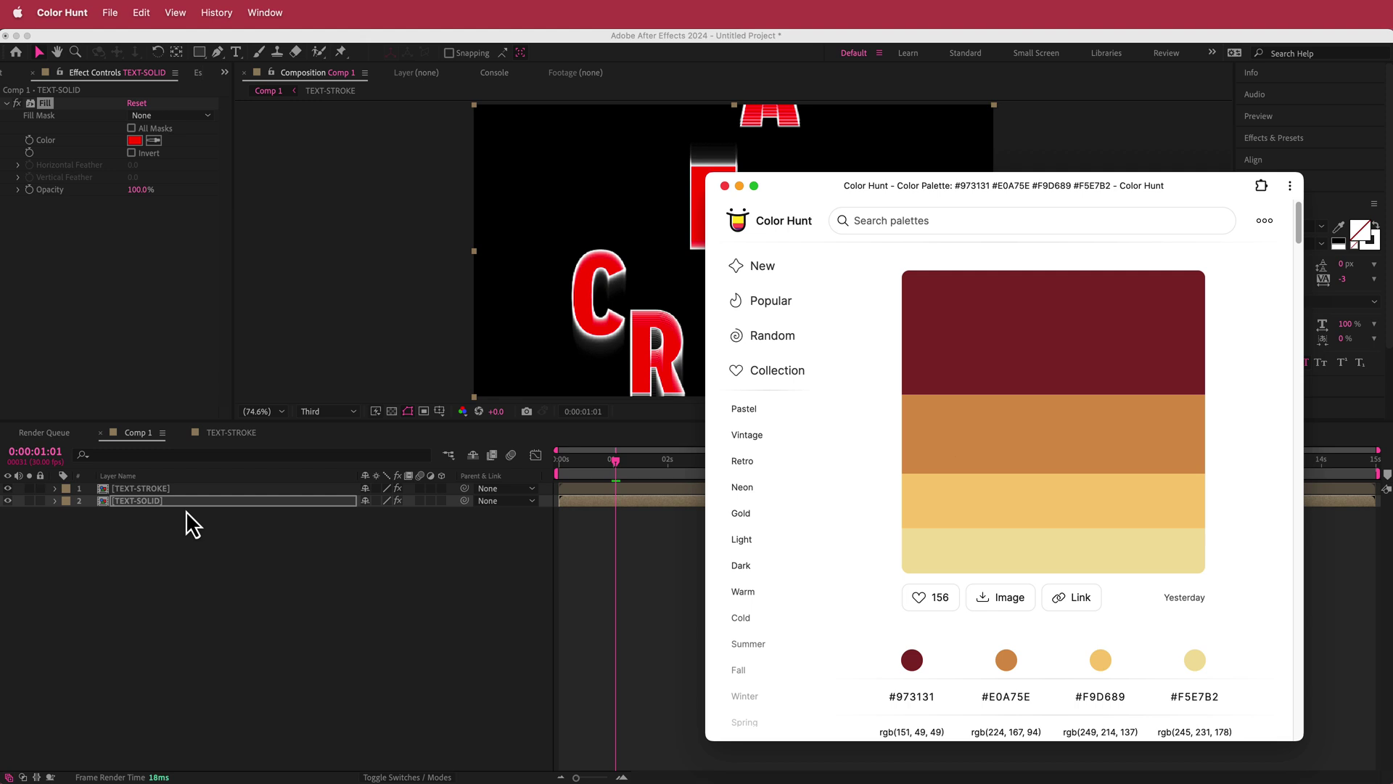
- Set TEXT-SOLID's Fill colour to orange #E0A75E
click(110, 283)
click(135, 140)
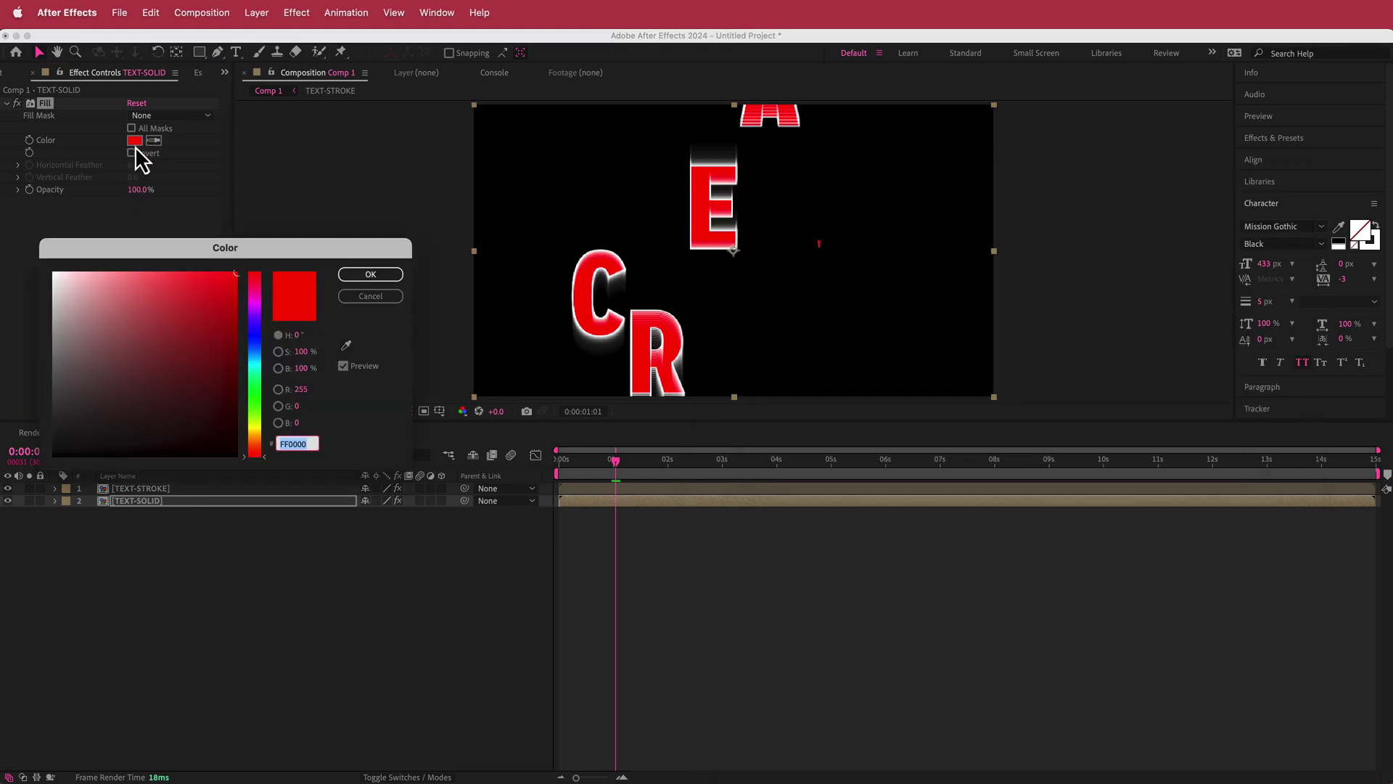
key(super+v)
click(371, 276)
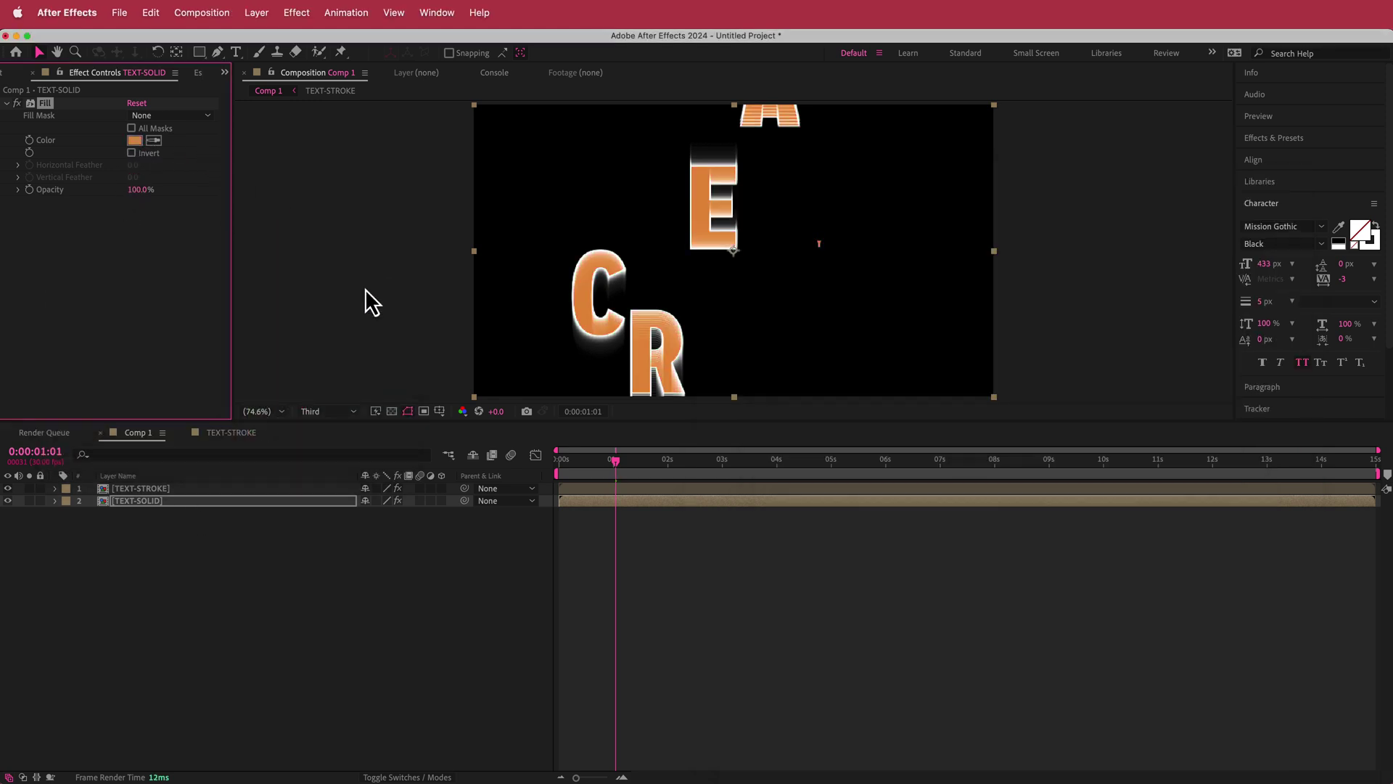
- Apply a Fill effect to the TEXT-STROKE layer
click(171, 488)
key(ctrl+space)
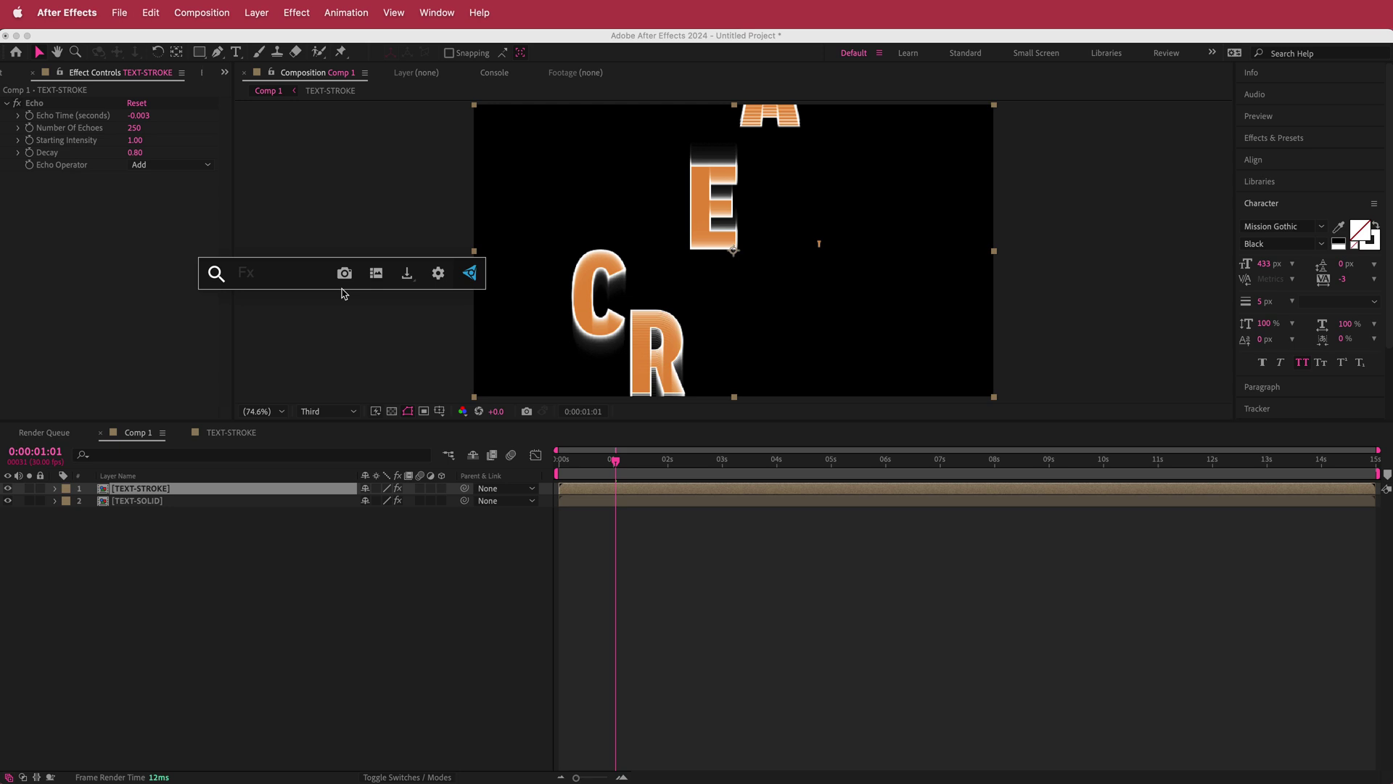
text(fil)
key(Down)
key(Return)
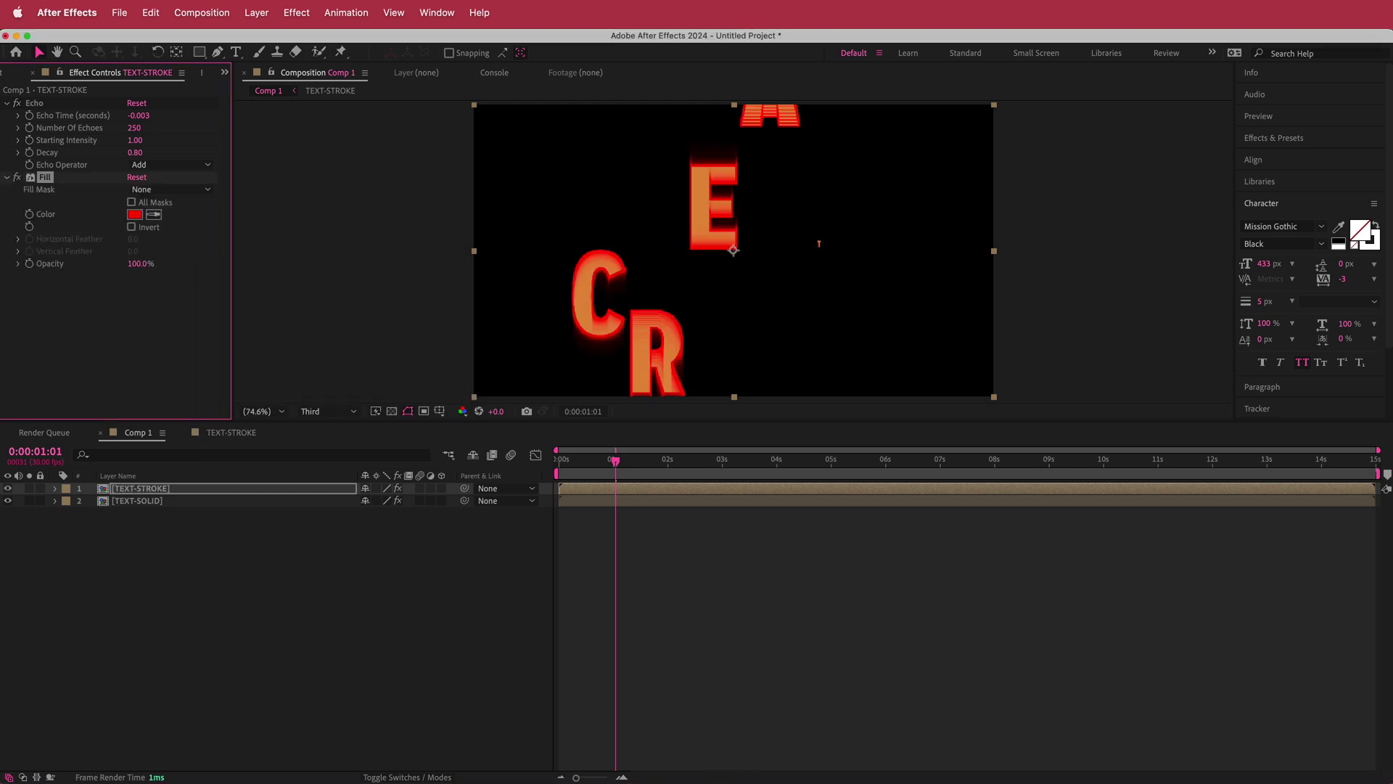
- Set TEXT-STROKE's Fill colour to pale yellow #F9D689 and preview CREATE assembling
key(super+Tab)
click(925, 519)
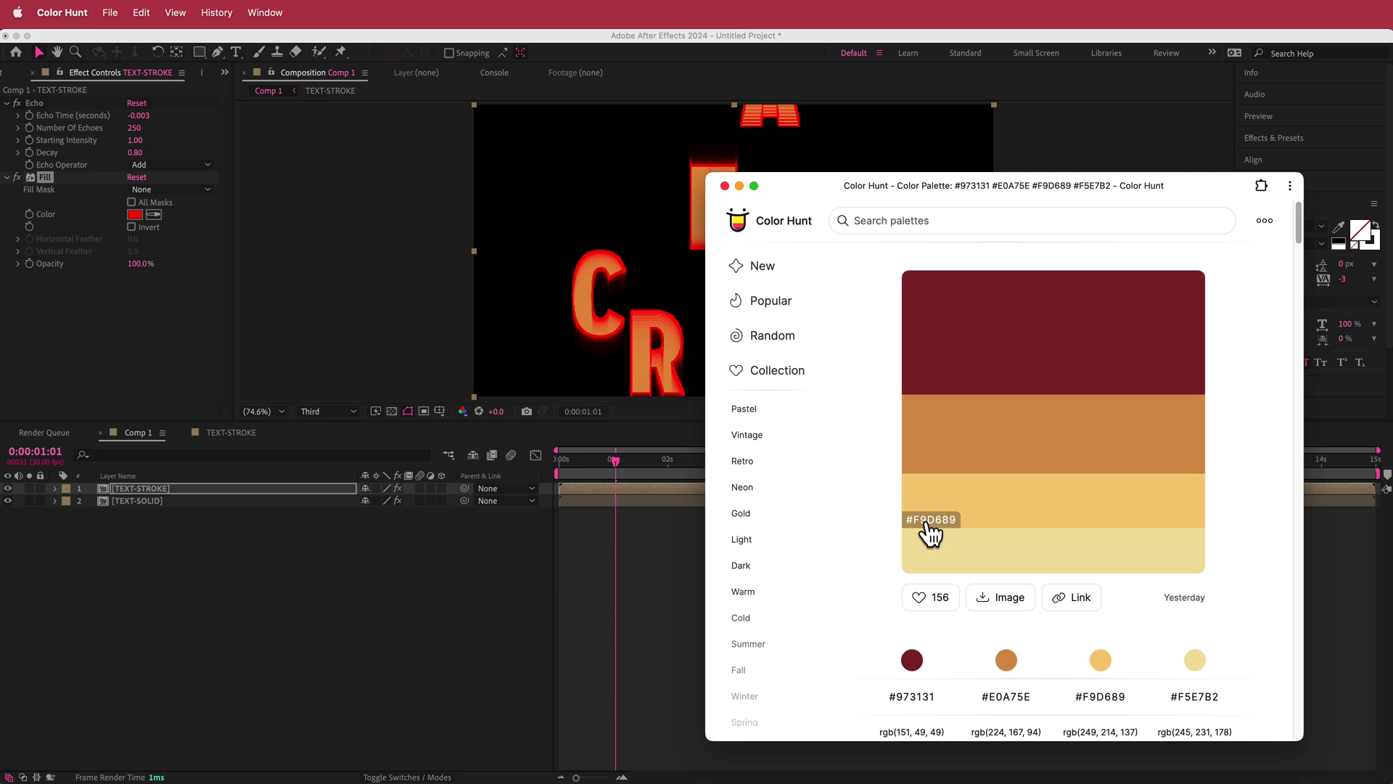
click(149, 294)
click(135, 215)
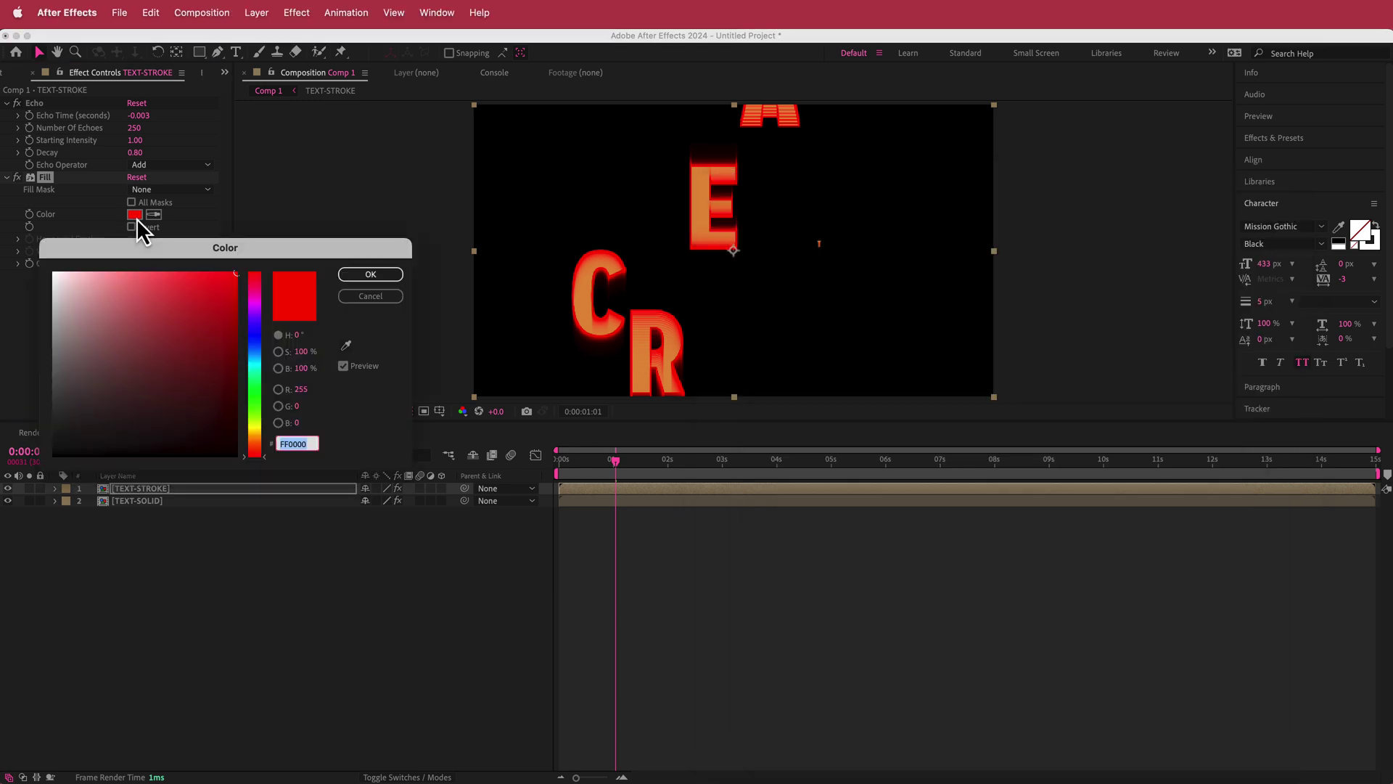
key(super+v)
click(370, 275)
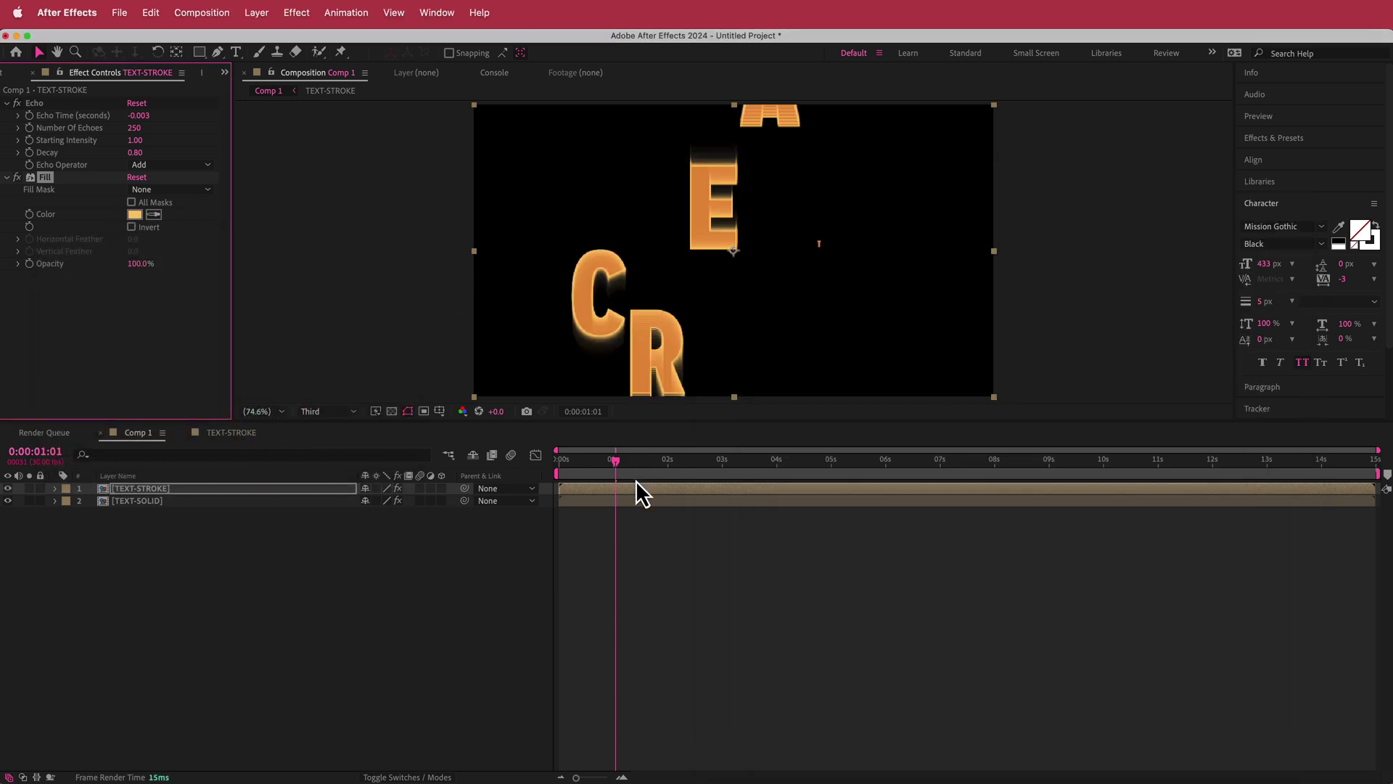
mouse_move(615, 465)
mouse_down()
mouse_move(656, 463)
mouse_move(632, 464)
mouse_up()
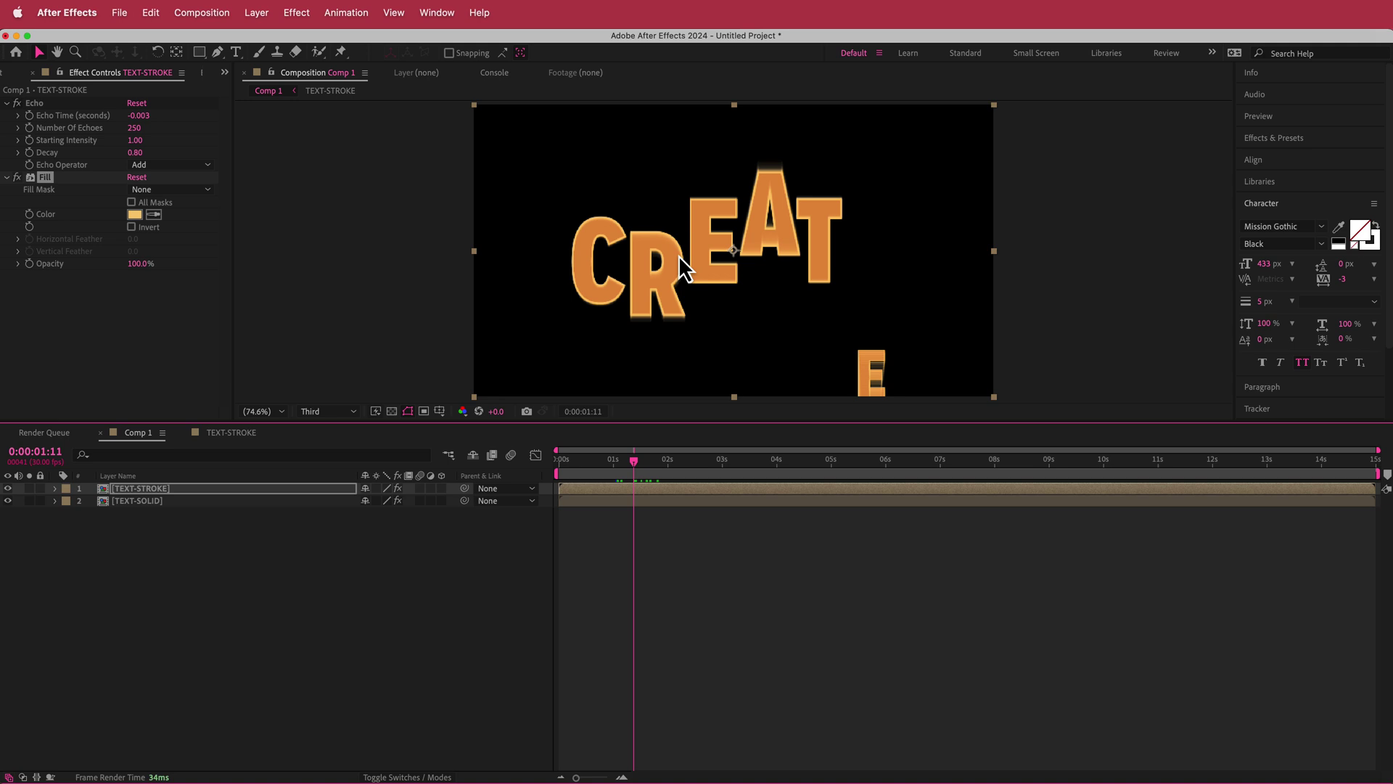
- Trim the TEXT-STROKE and TEXT-SOLID out points to 0:00:03:00
key(Home)
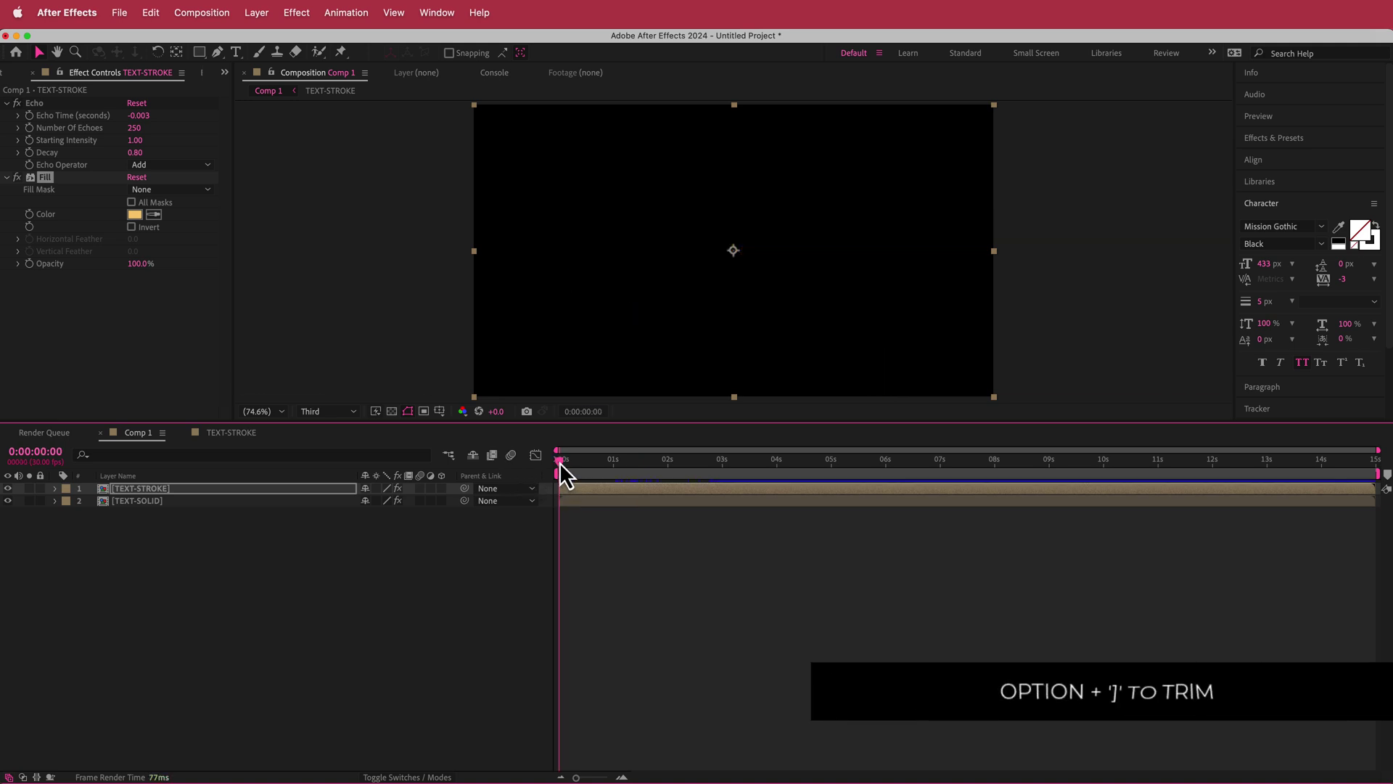
drag(560, 468, 724, 460)
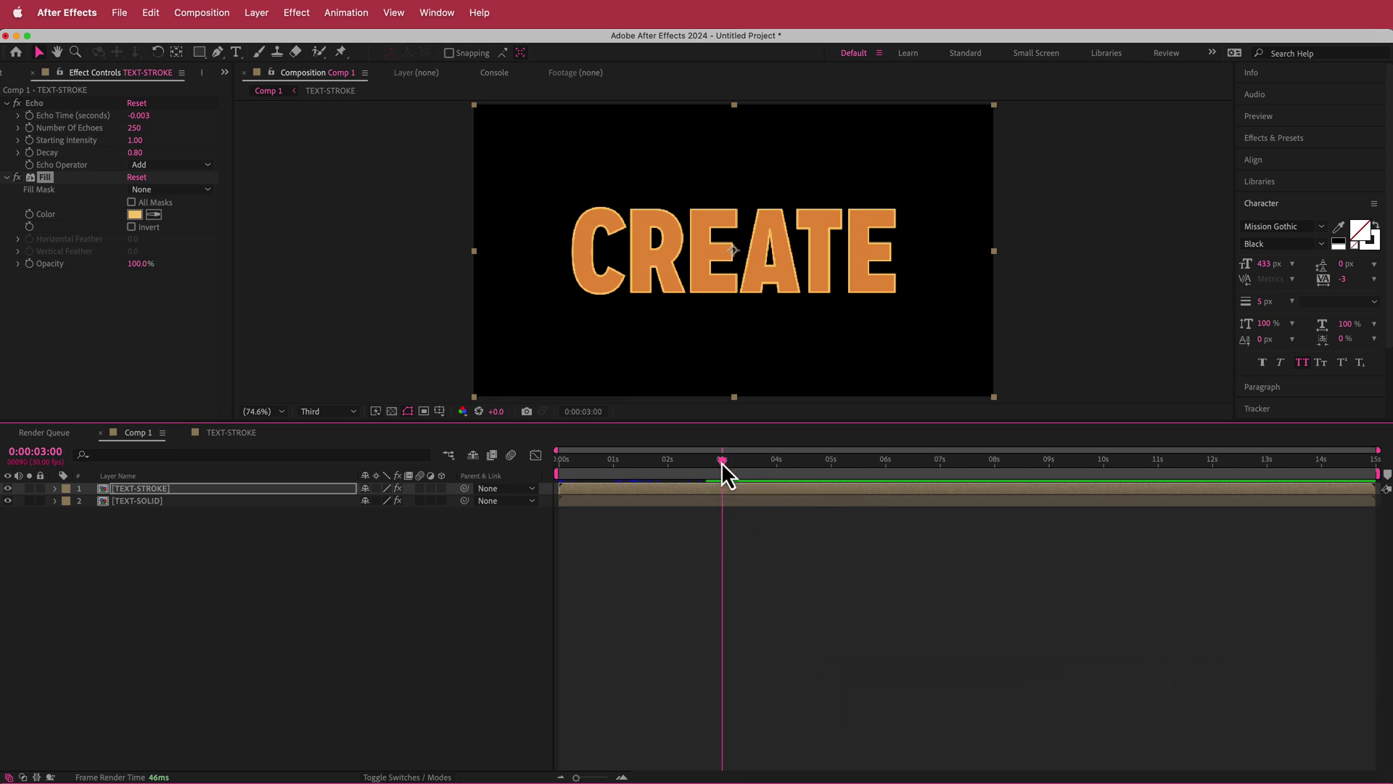
shift+click(164, 501)
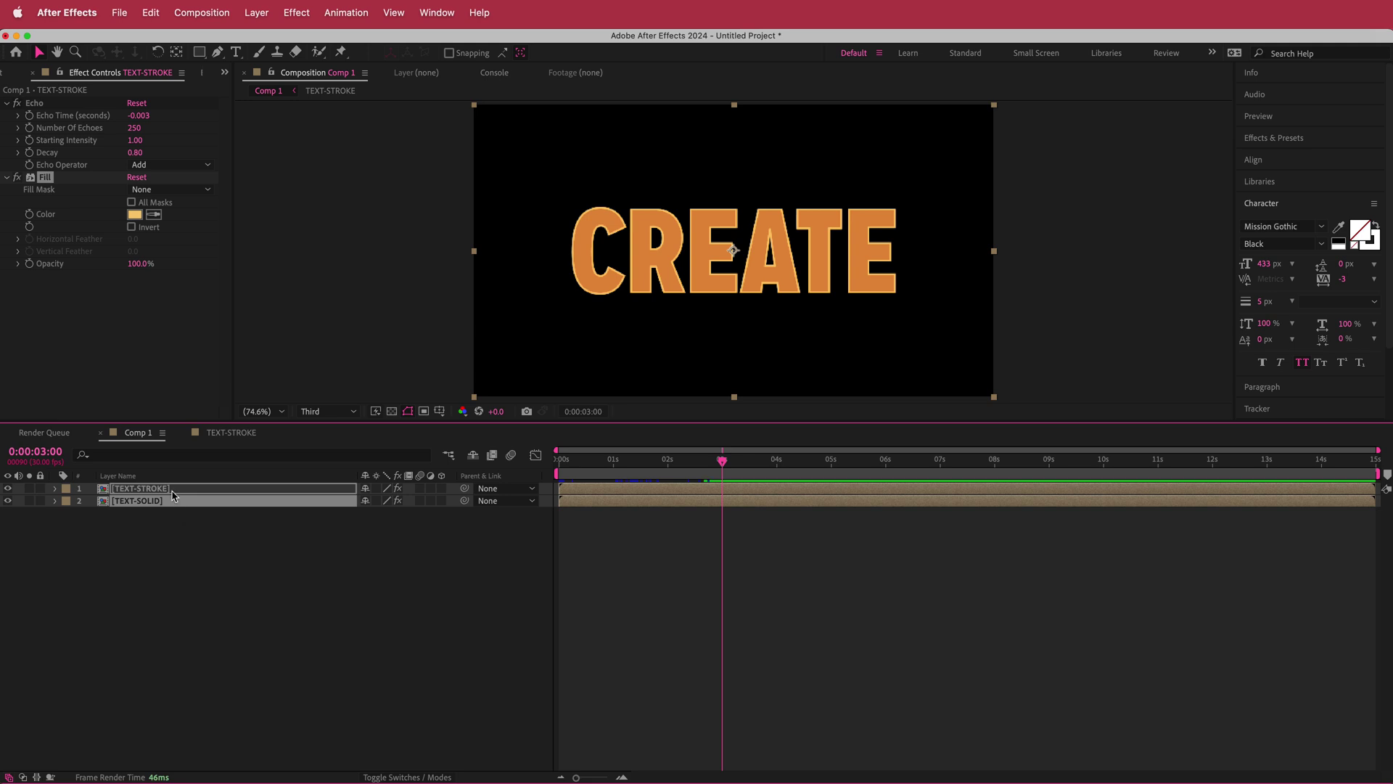
key(alt+bracketright)
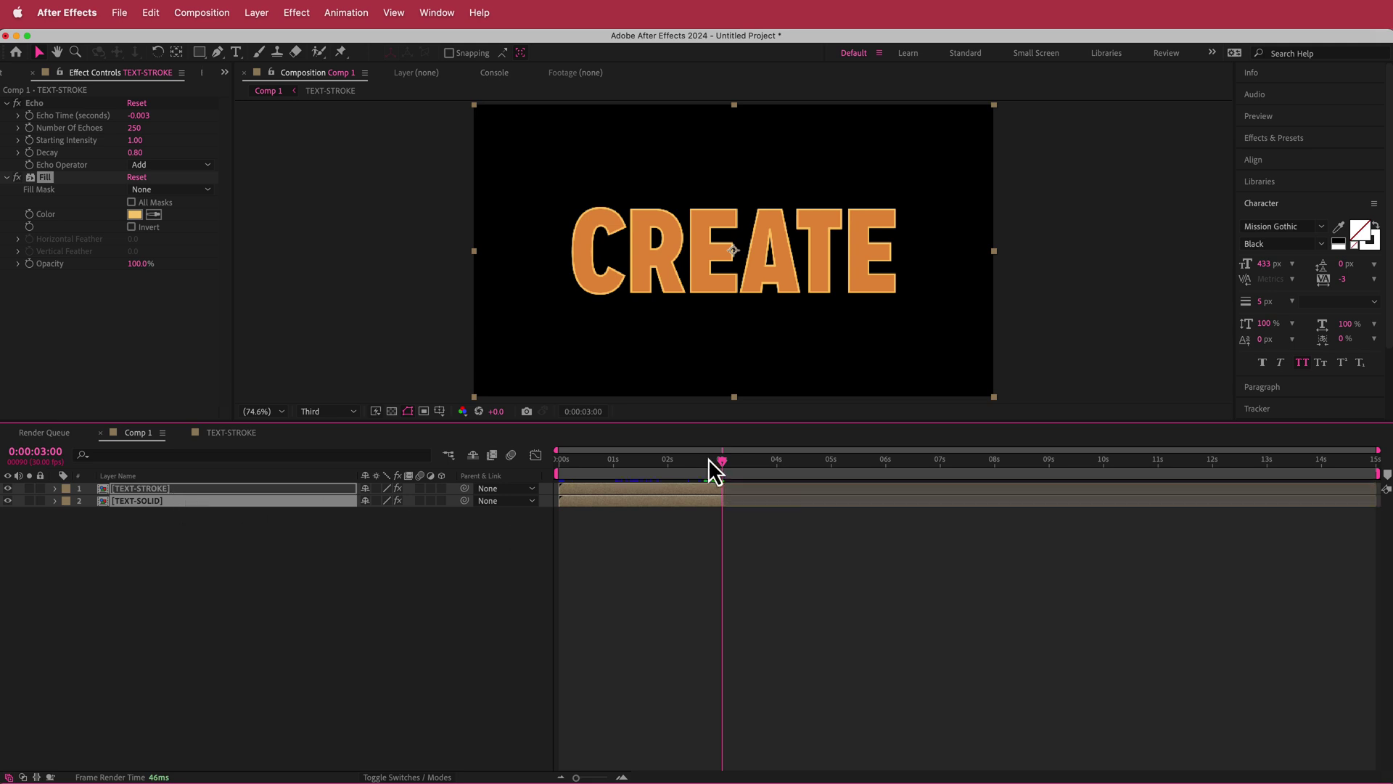
- Pre-compose both text layers into a precomp named FINAL
mouse_move(726, 463)
mouse_down()
mouse_move(566, 472)
mouse_move(726, 467)
mouse_up()
drag(246, 549, 178, 464)
click(256, 12)
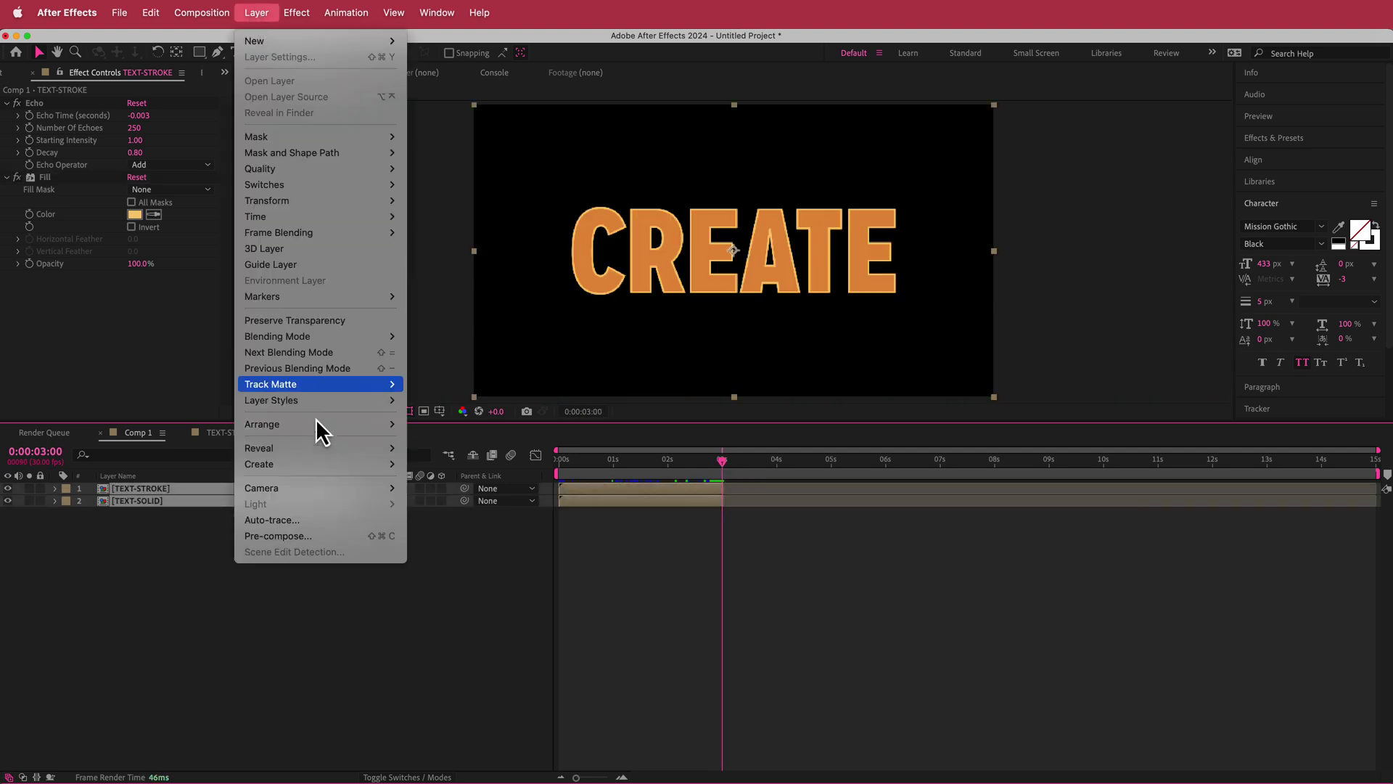
click(332, 535)
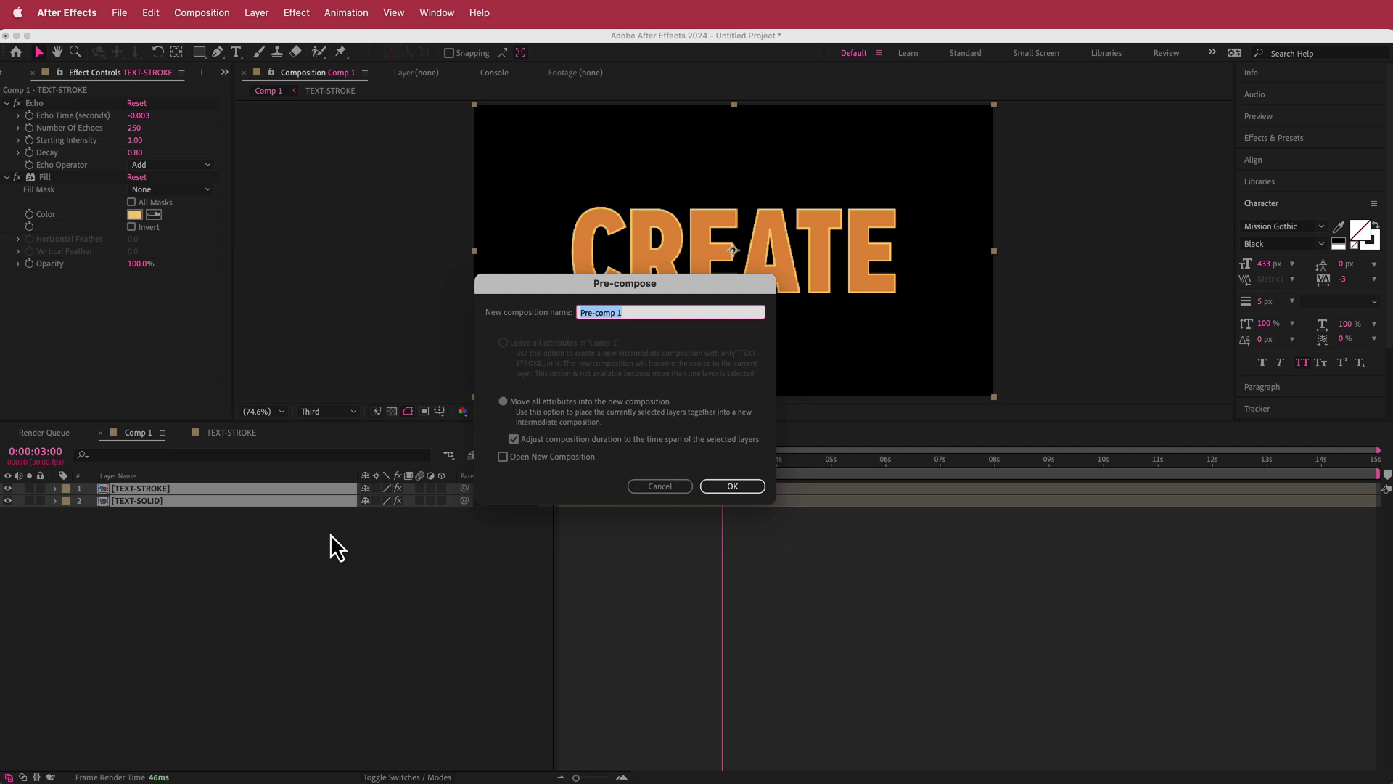
text(FINAL)
key(Return)
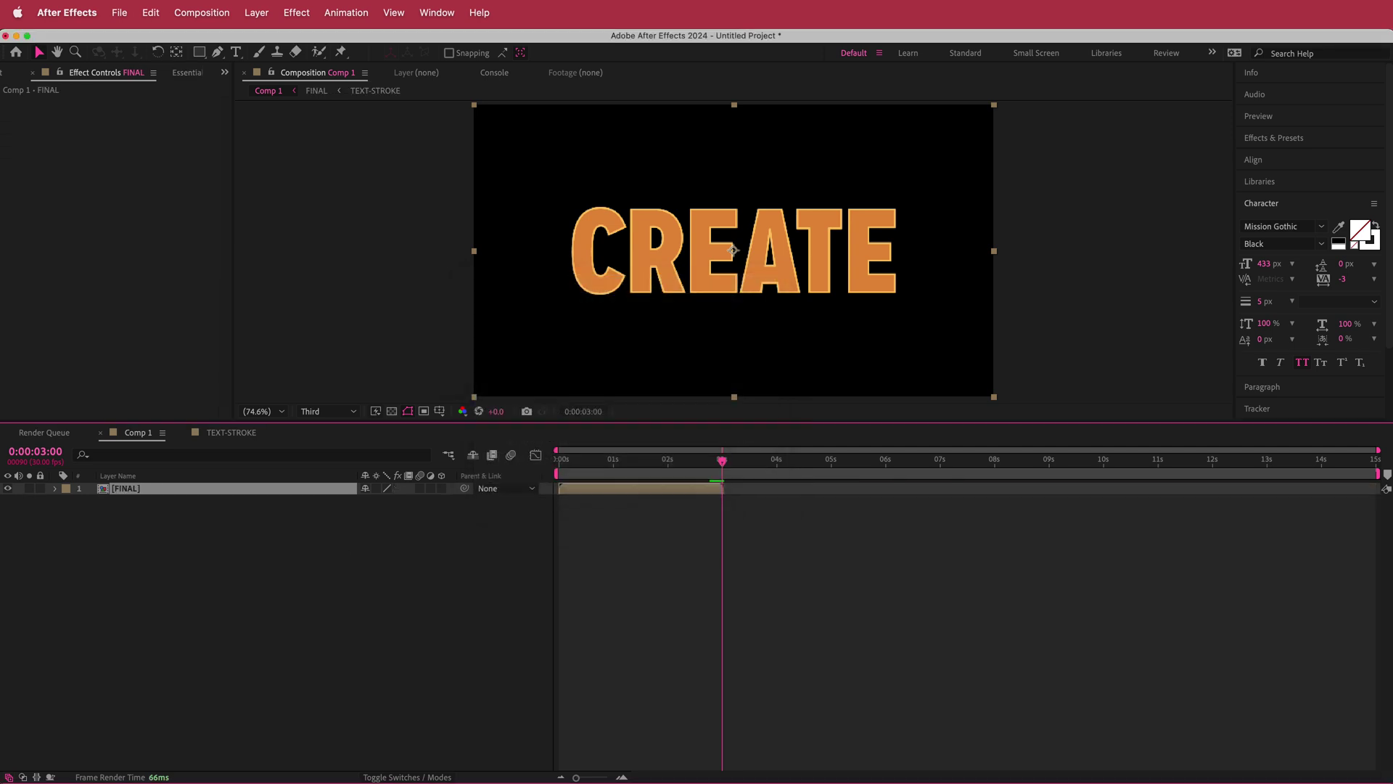
- Duplicate FINAL, start the copy at 3 seconds, and set preview resolution to Quarter
key(super+d)
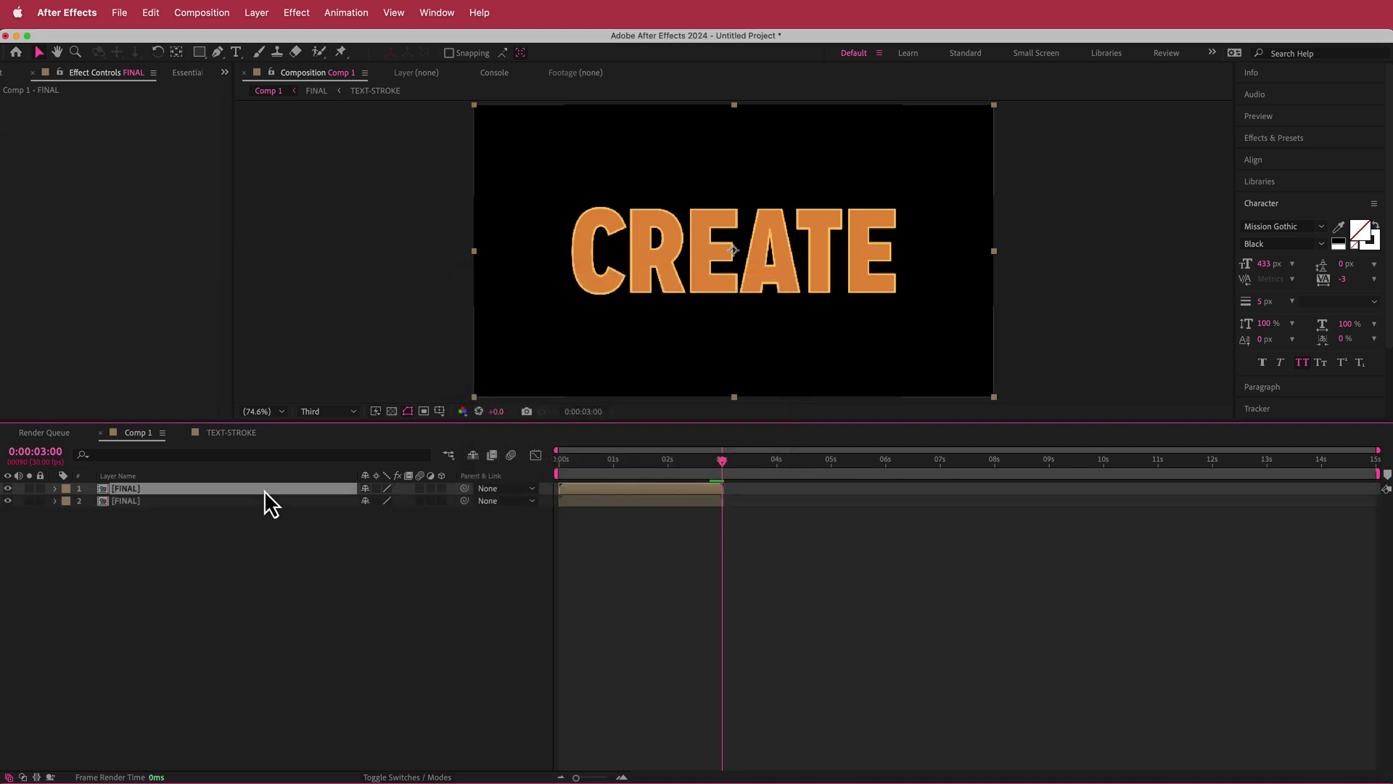
drag(582, 490, 637, 470)
click(328, 412)
click(328, 426)
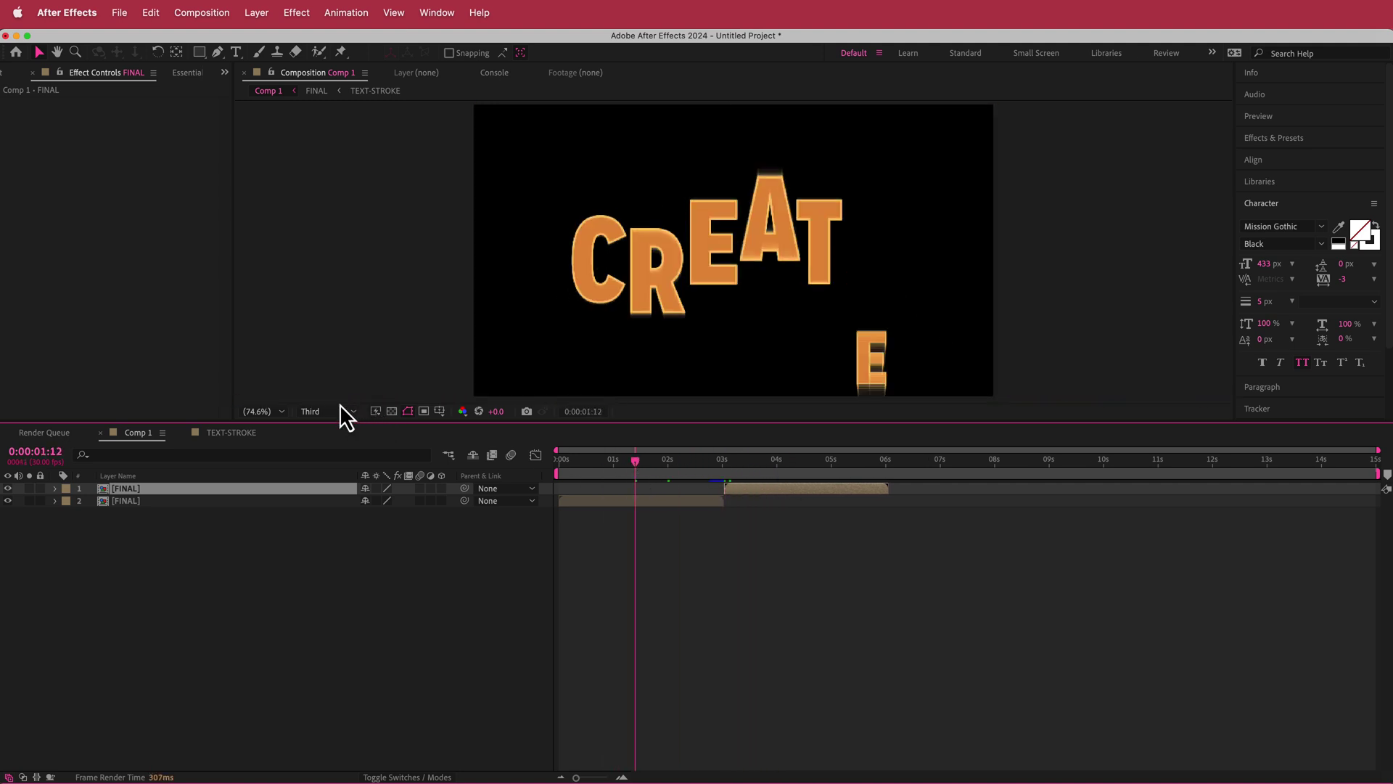
click(798, 464)
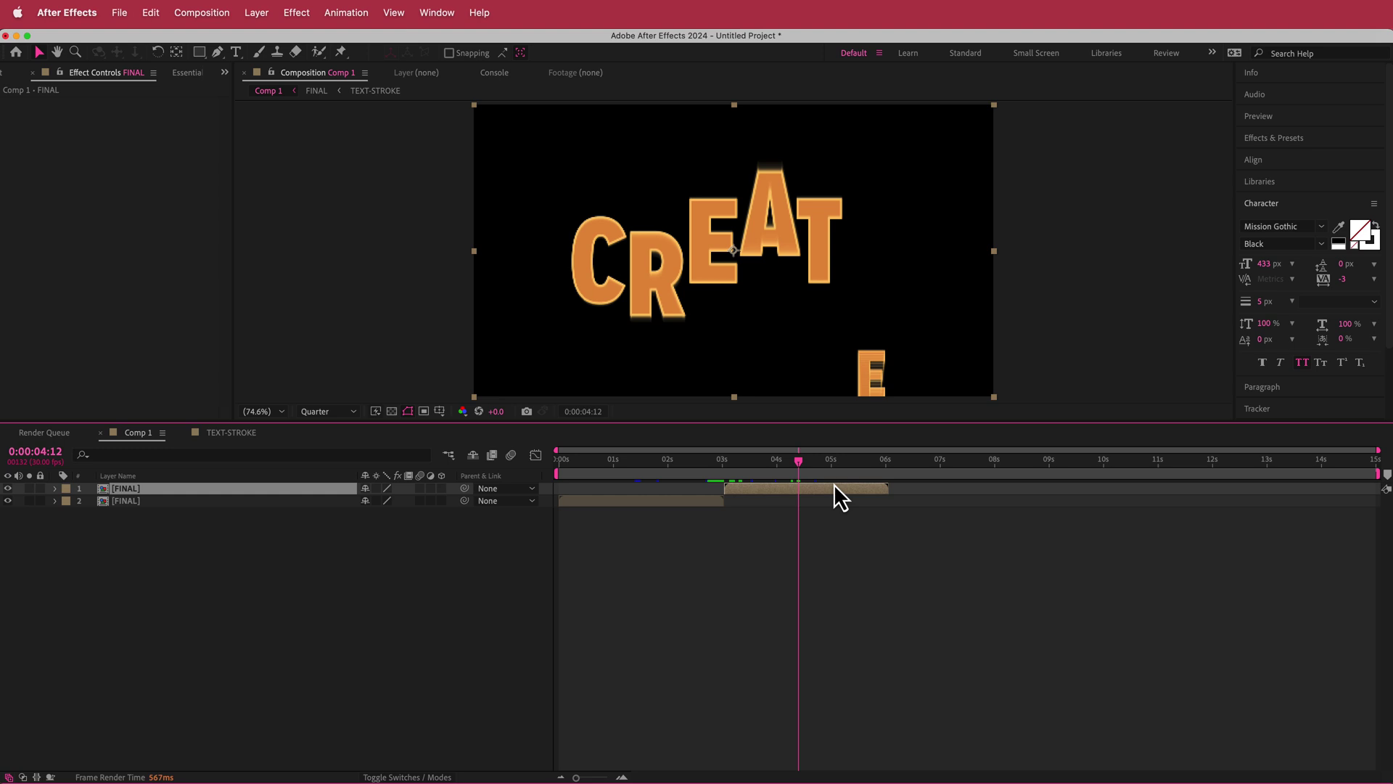
- Time-reverse the copied FINAL layer so it begins with the full CREATE
right_click(755, 489)
mouse_move(796, 498)
mouse_move(826, 557)
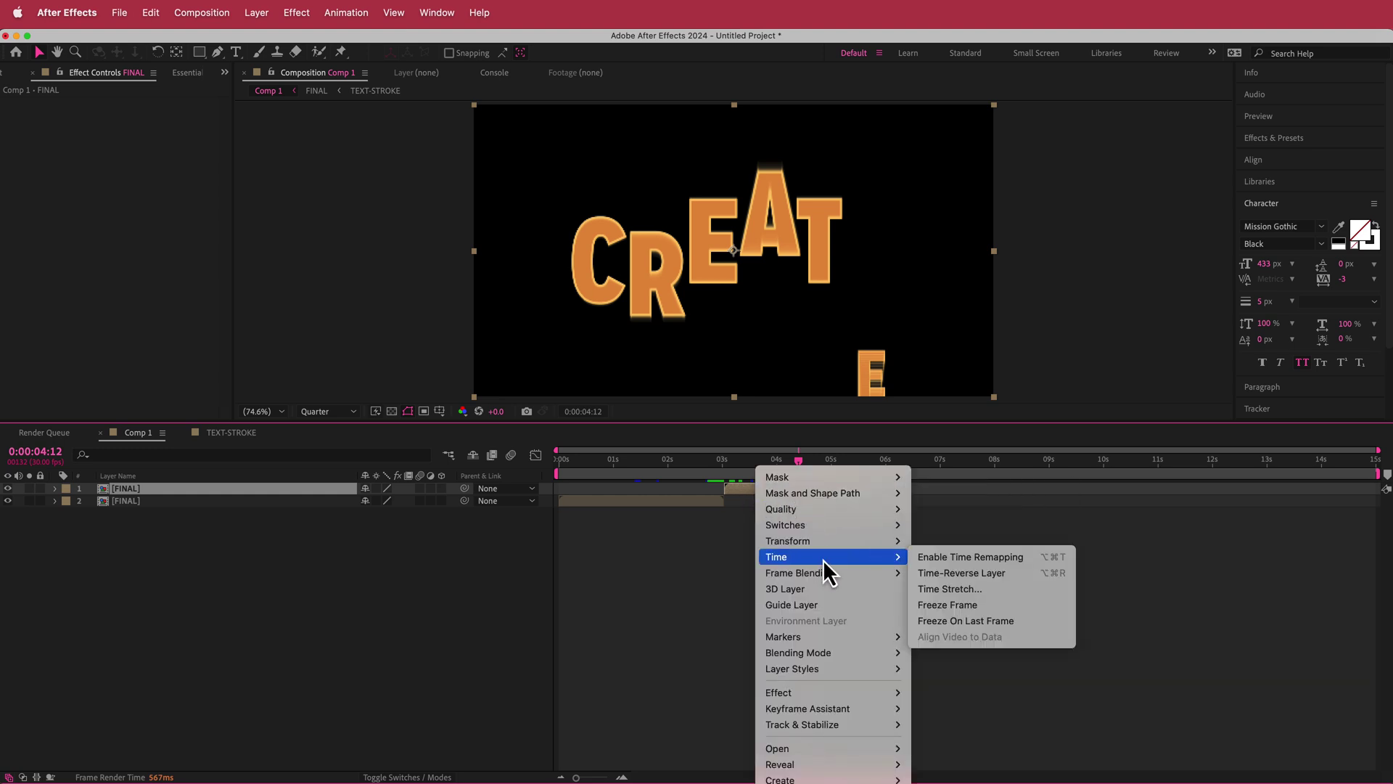
click(921, 572)
mouse_move(796, 468)
mouse_down()
mouse_move(720, 471)
mouse_move(849, 469)
mouse_move(815, 468)
mouse_up()
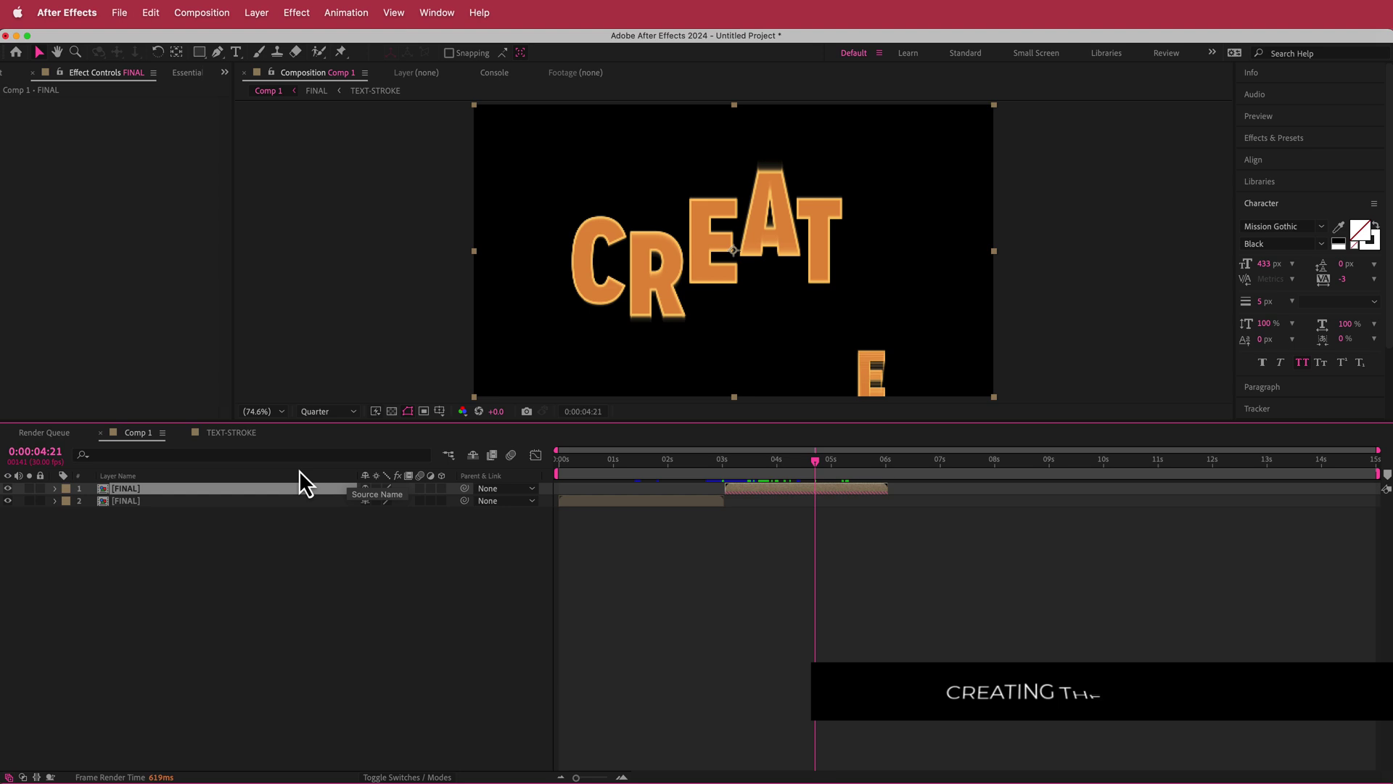
- Create a white solid named BG and place it below the text layers
right_click(407, 489)
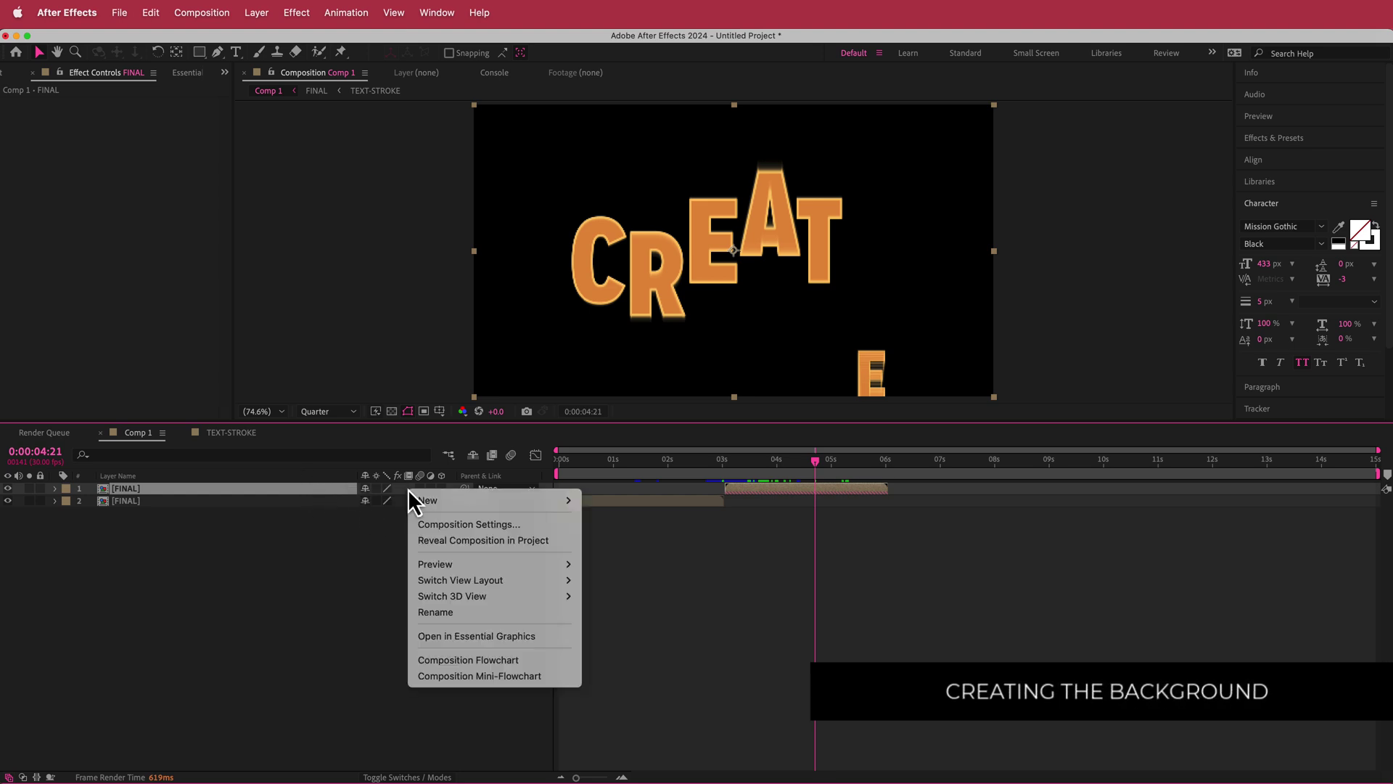
mouse_move(559, 499)
click(668, 539)
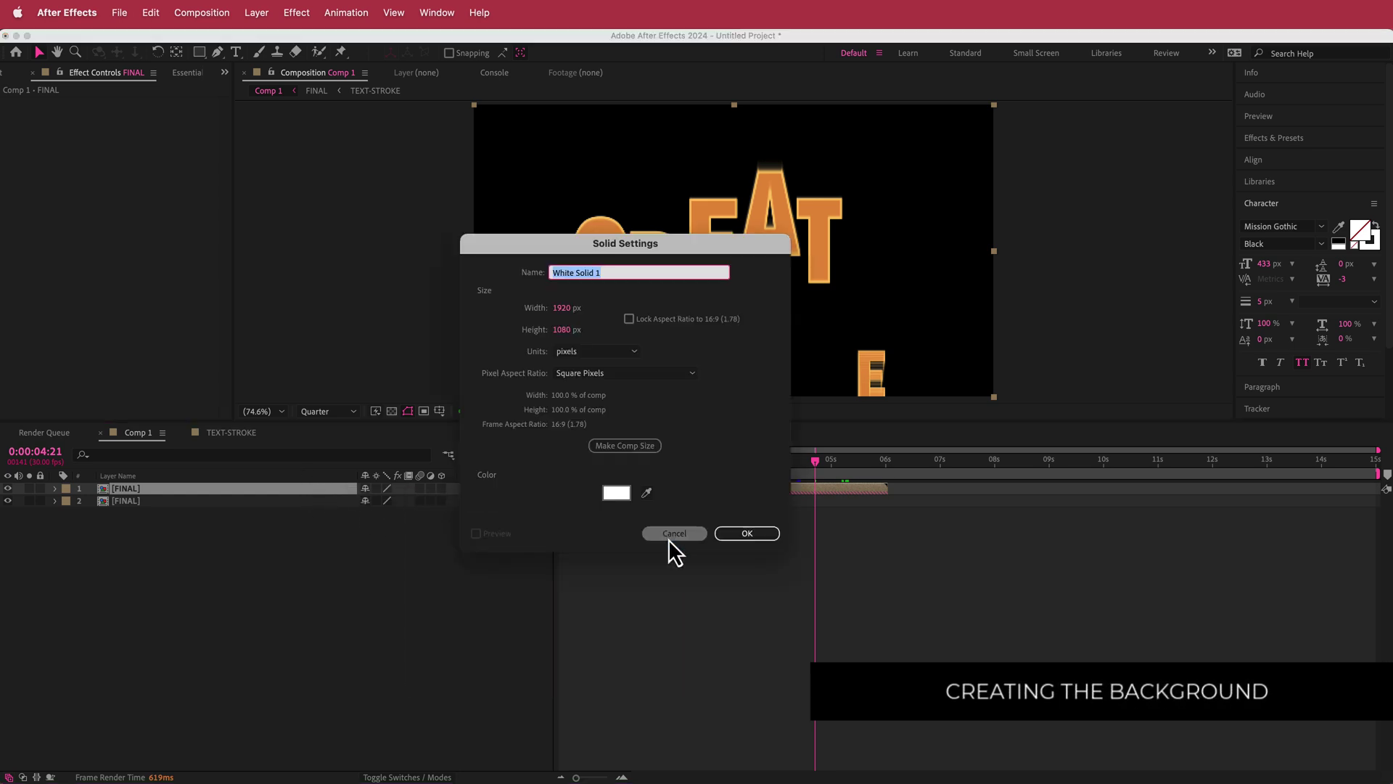
text(BG)
click(747, 530)
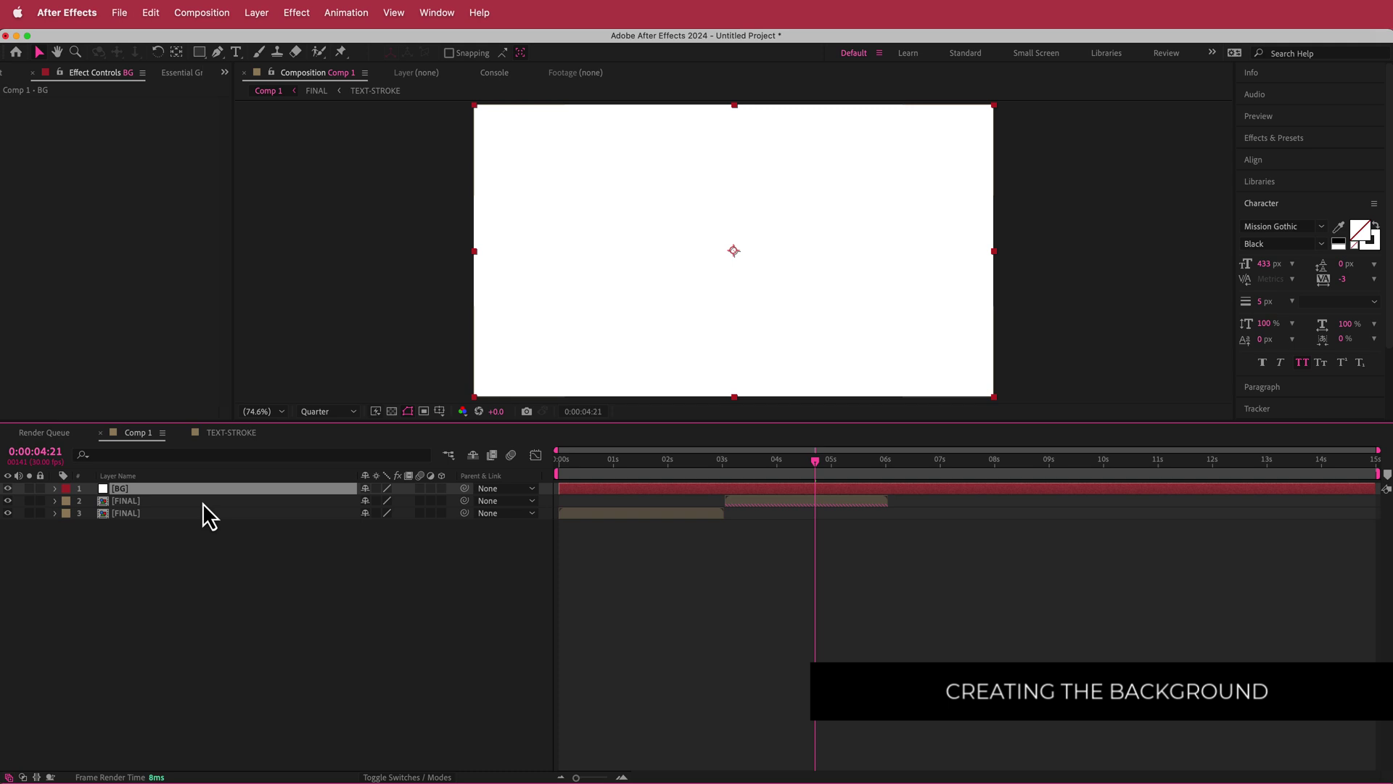
drag(187, 535, 187, 535)
- Apply Gradient Ramp to BG and copy dark red #973131 from Color Hunt
key(ctrl+space)
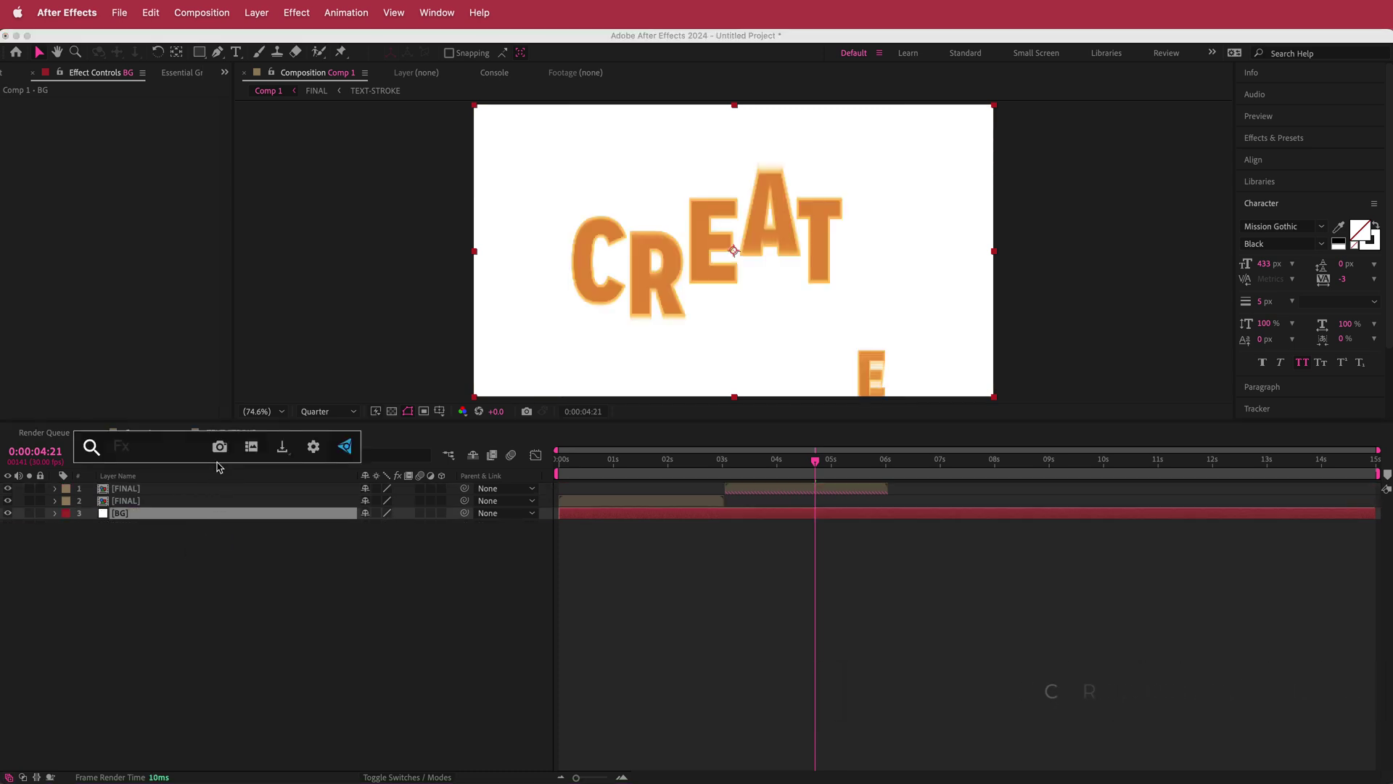
text(ramp)
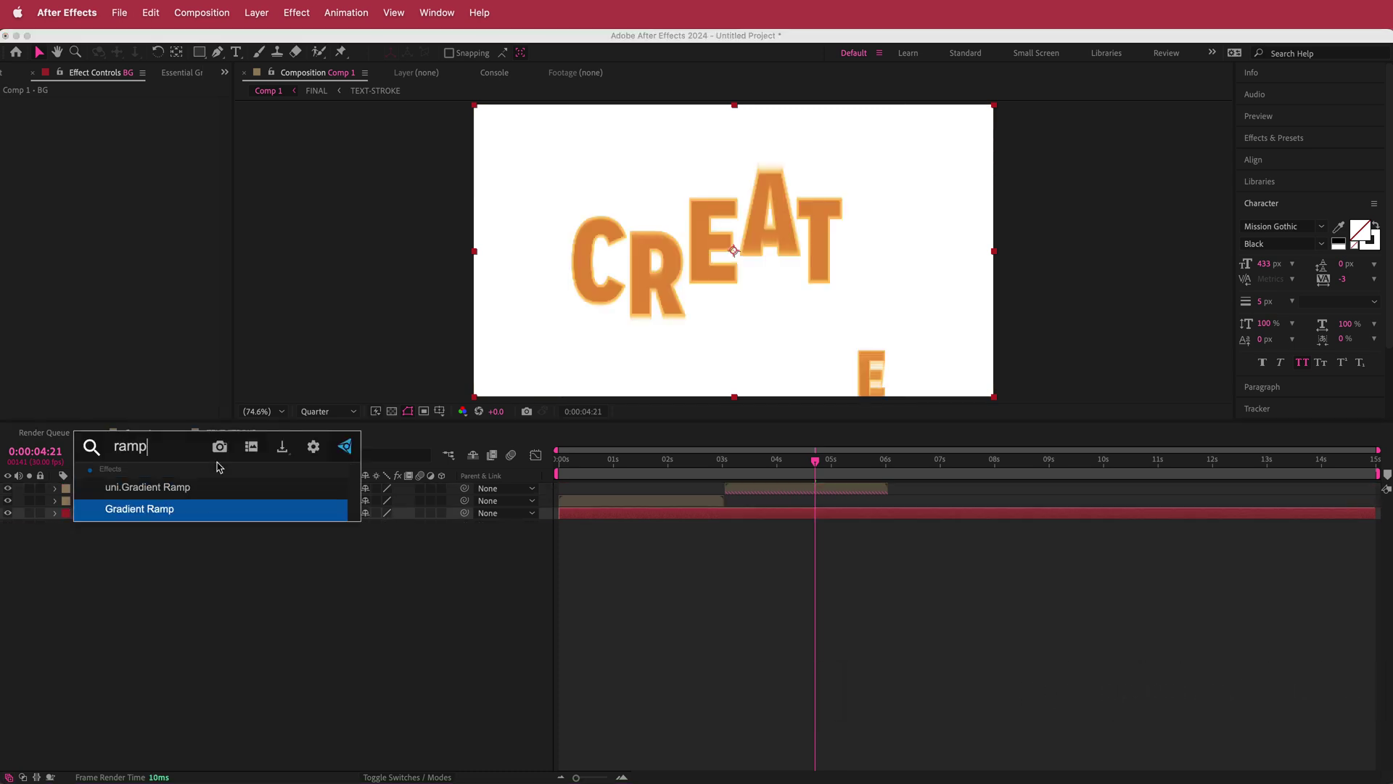
key(Return)
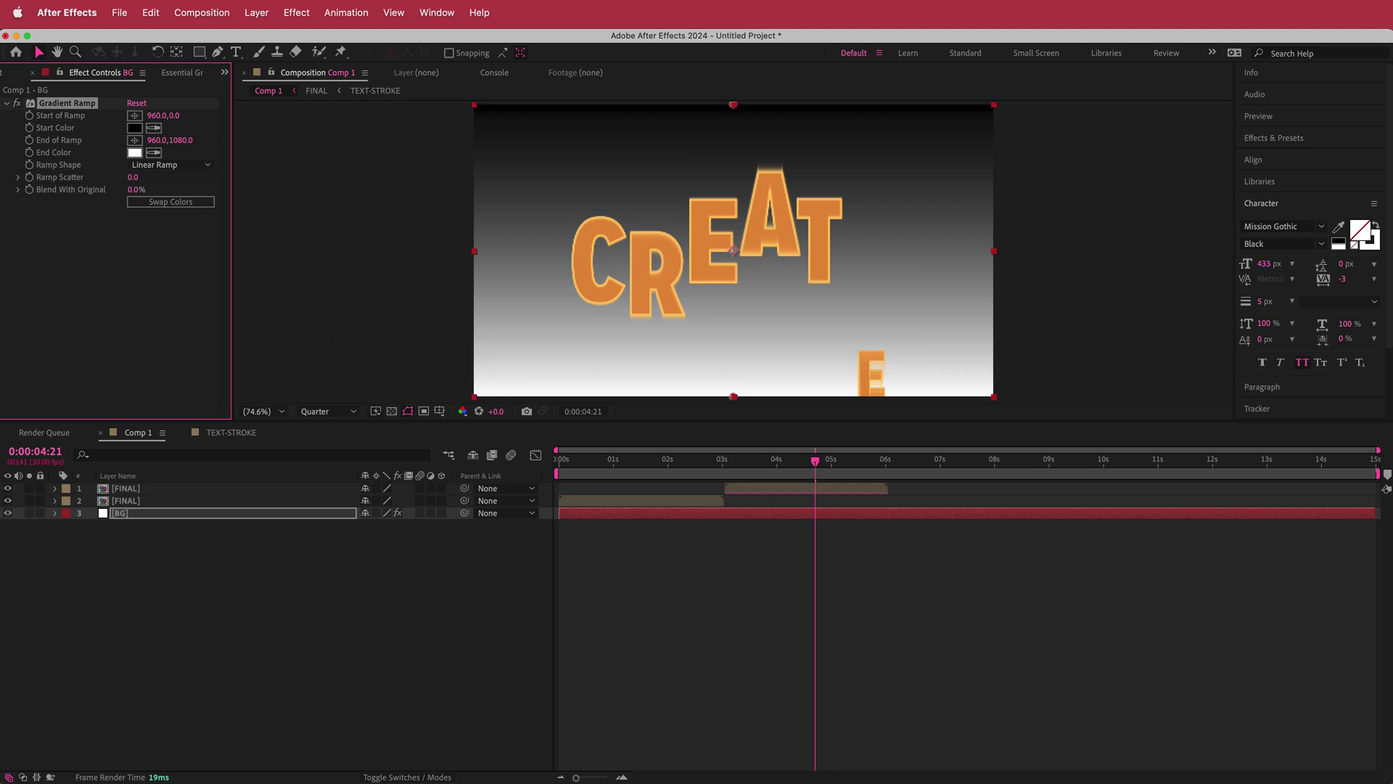
key(super+Tab)
click(942, 396)
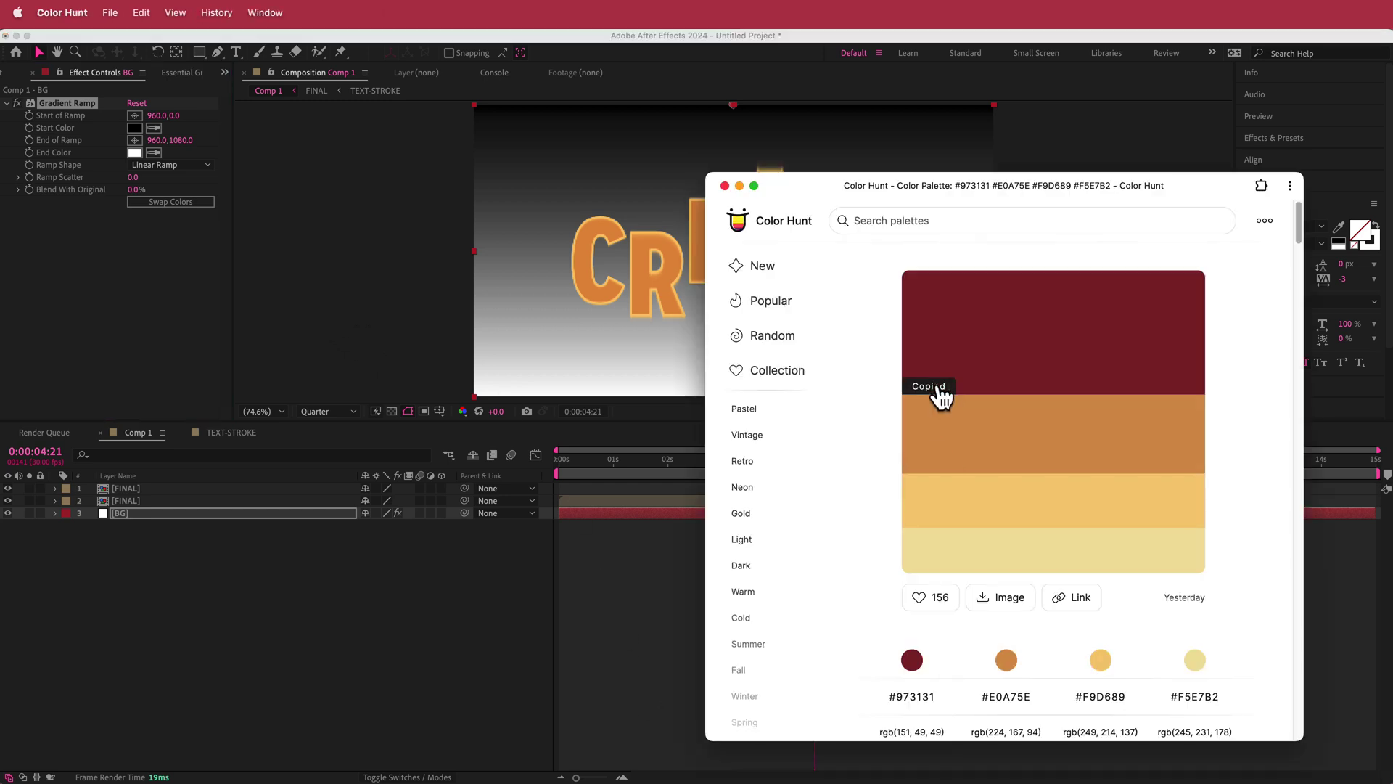
key(super+Tab)
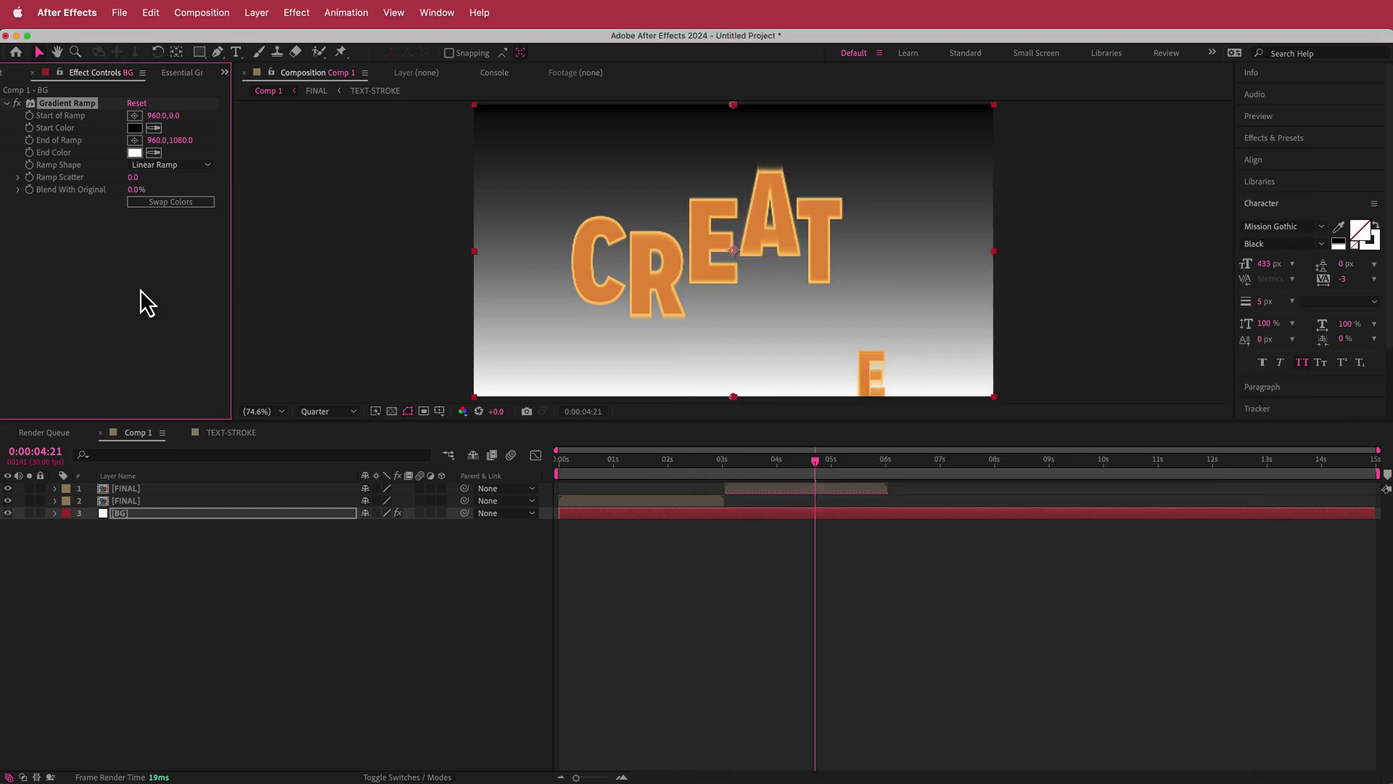
- Set the Gradient Ramp End Color to #973131 and the shape to Radial Ramp
click(136, 153)
key(super+v)
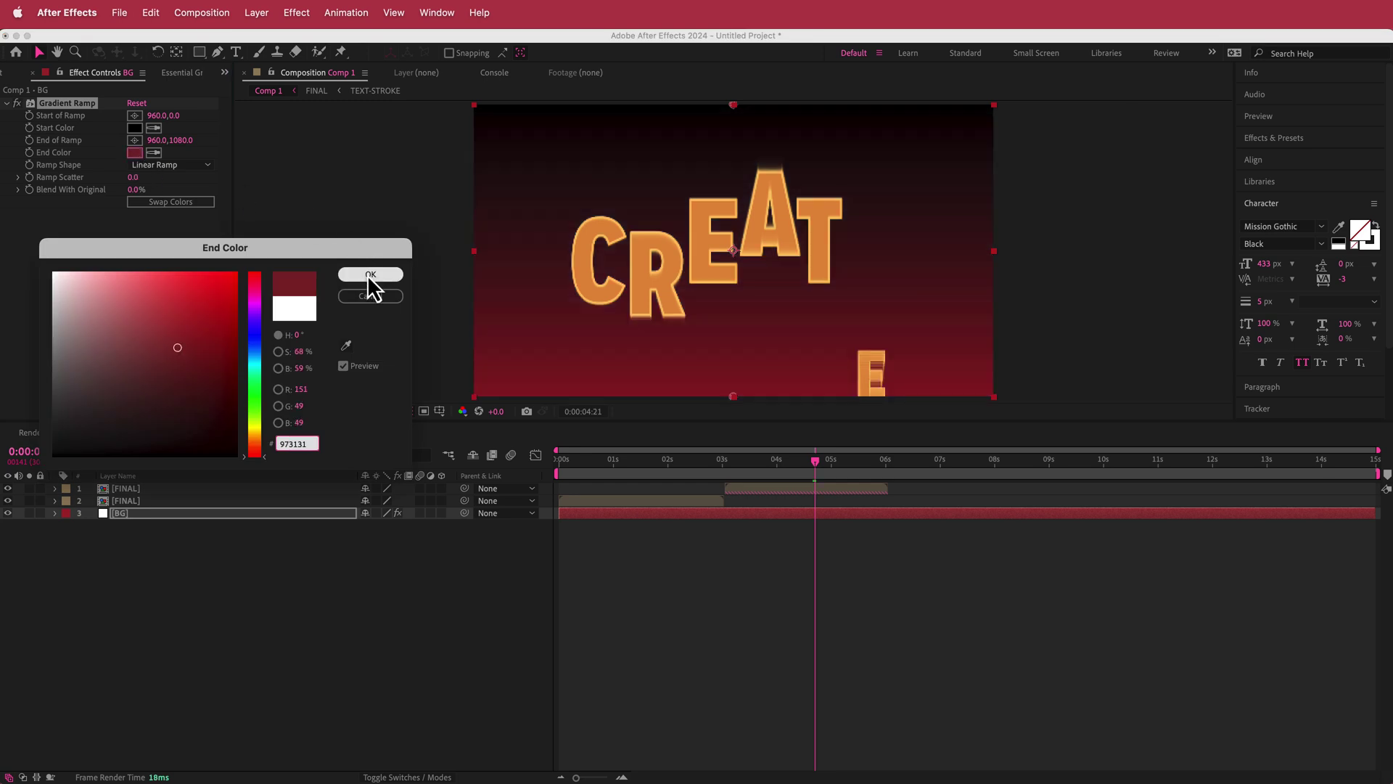
click(368, 274)
click(187, 165)
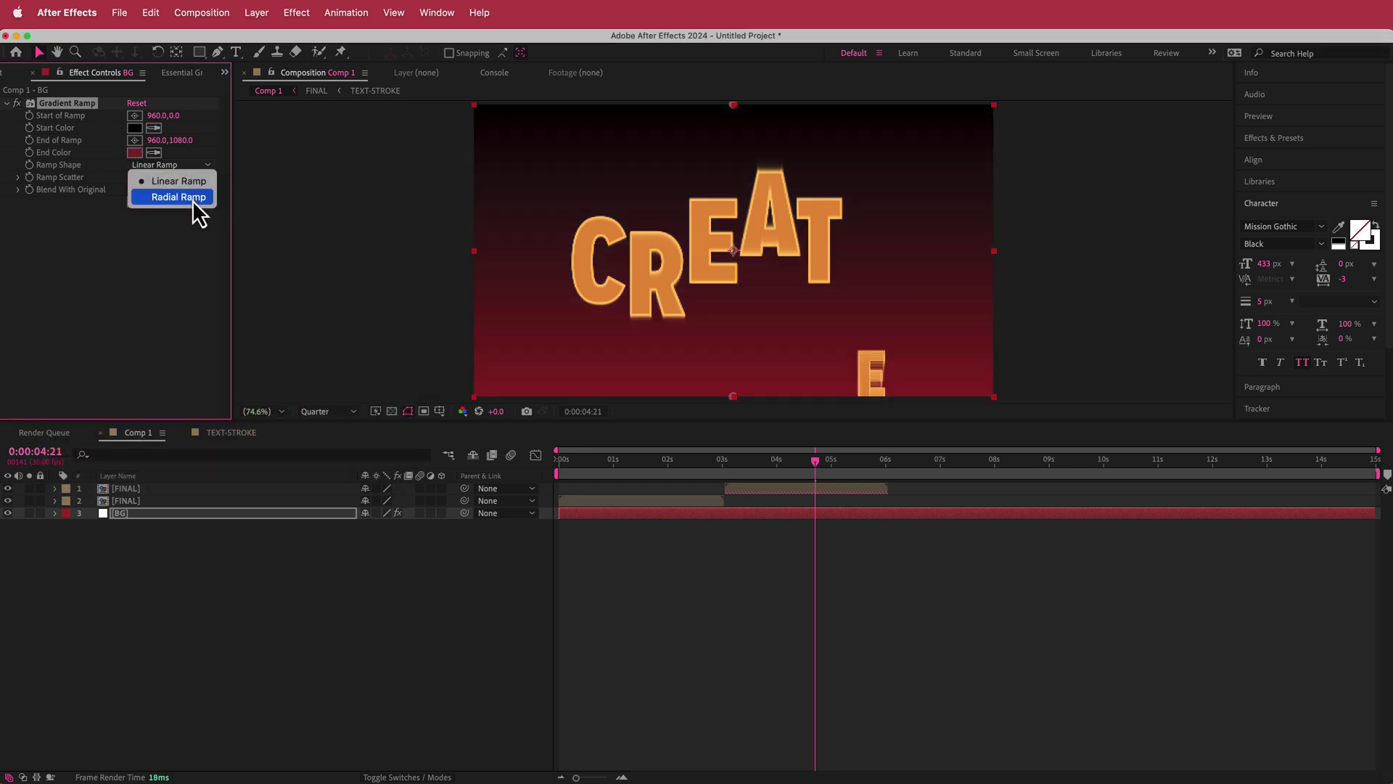
click(193, 197)
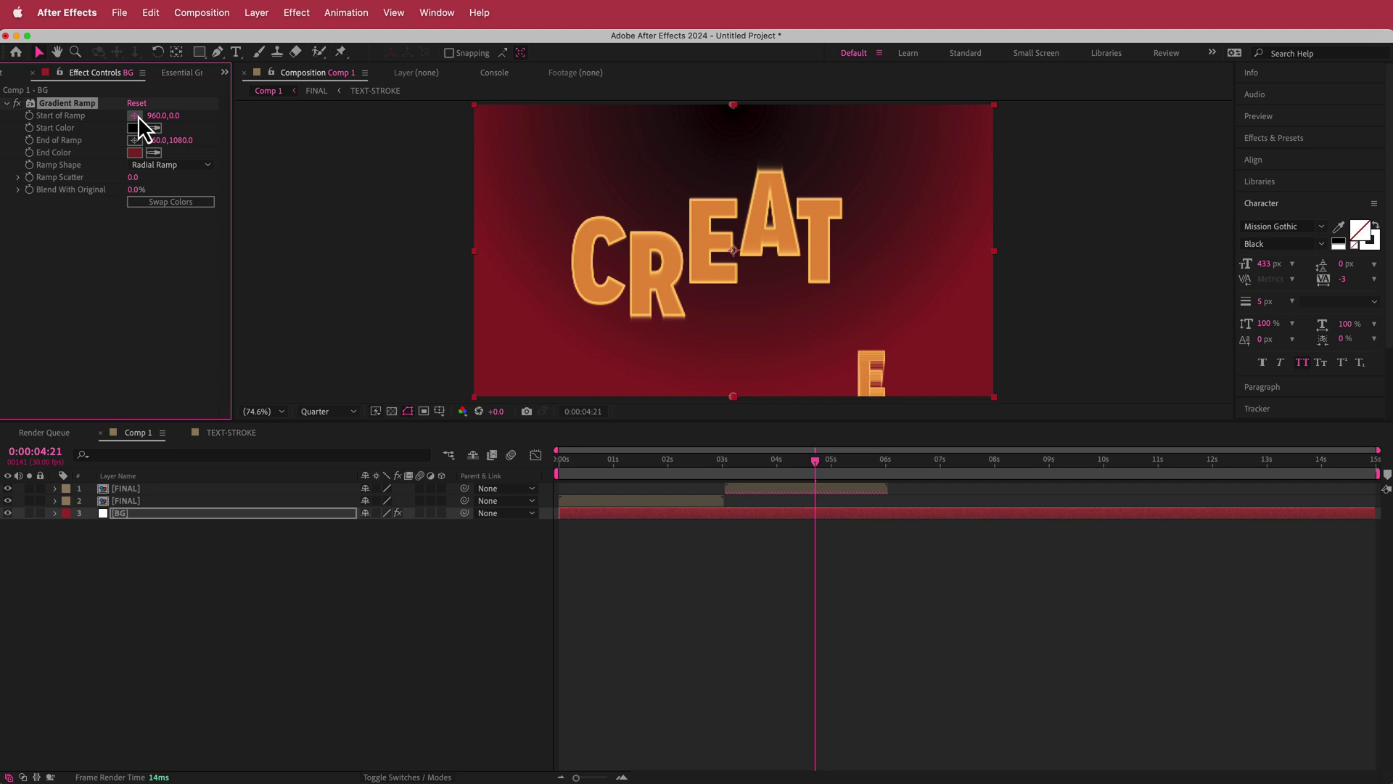
- Place the ramp start at centre, end past the lower-left corner, and swap colours
click(135, 115)
click(733, 250)
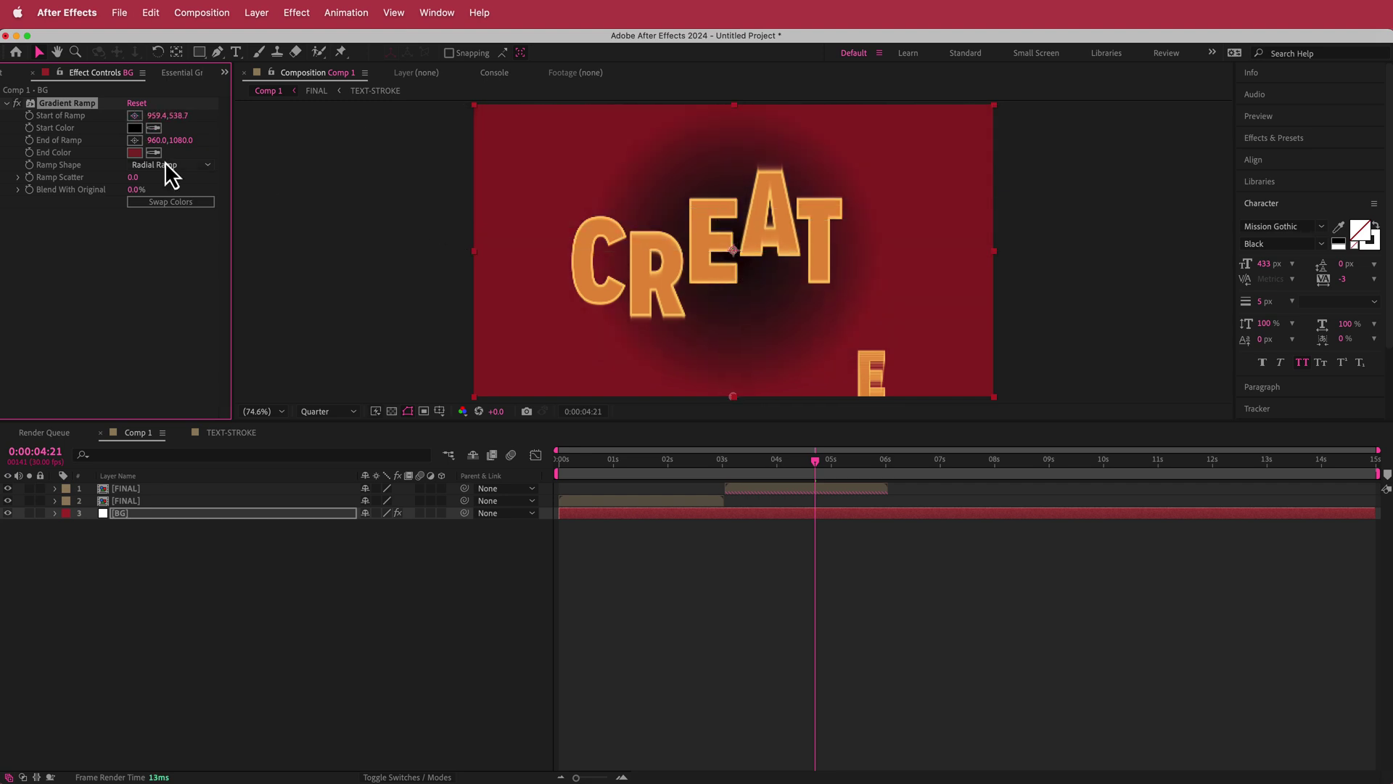
click(134, 140)
click(502, 375)
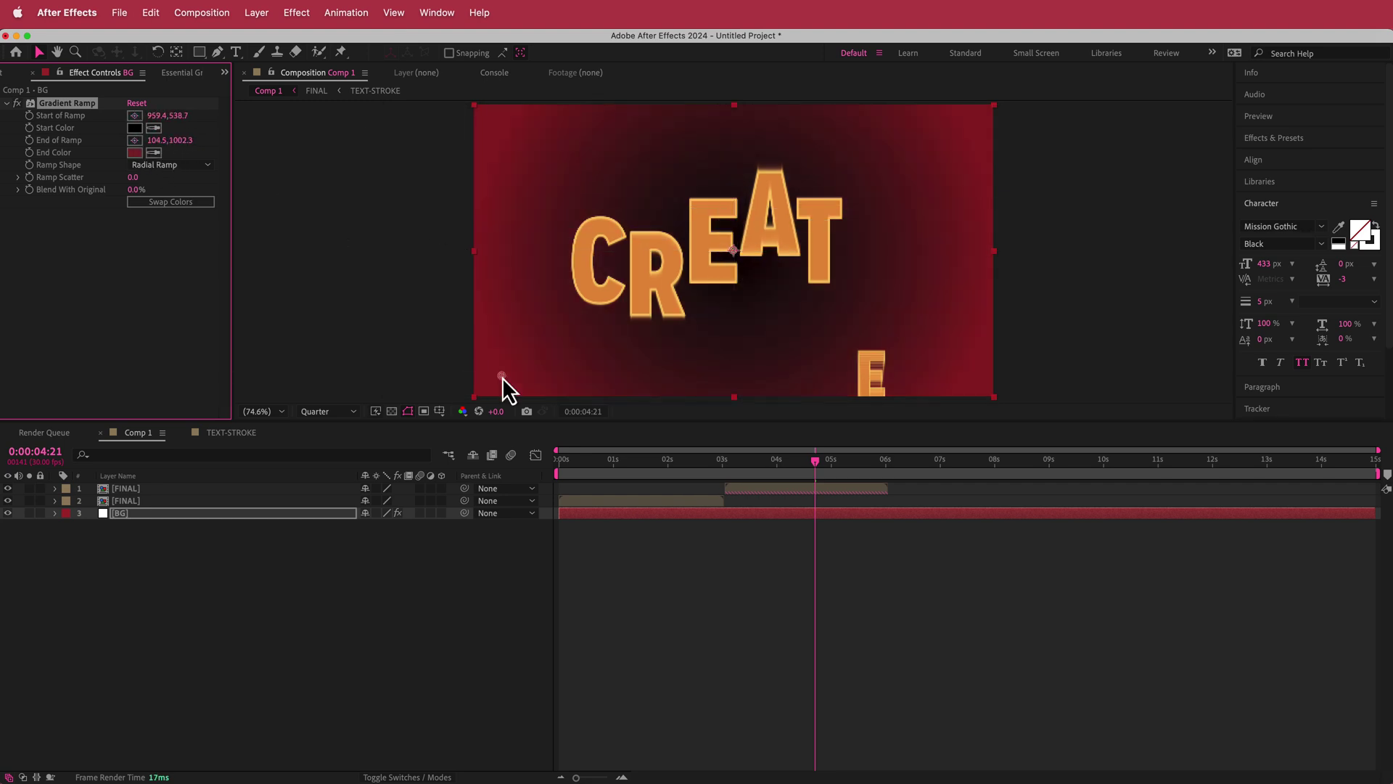
drag(502, 376, 489, 385)
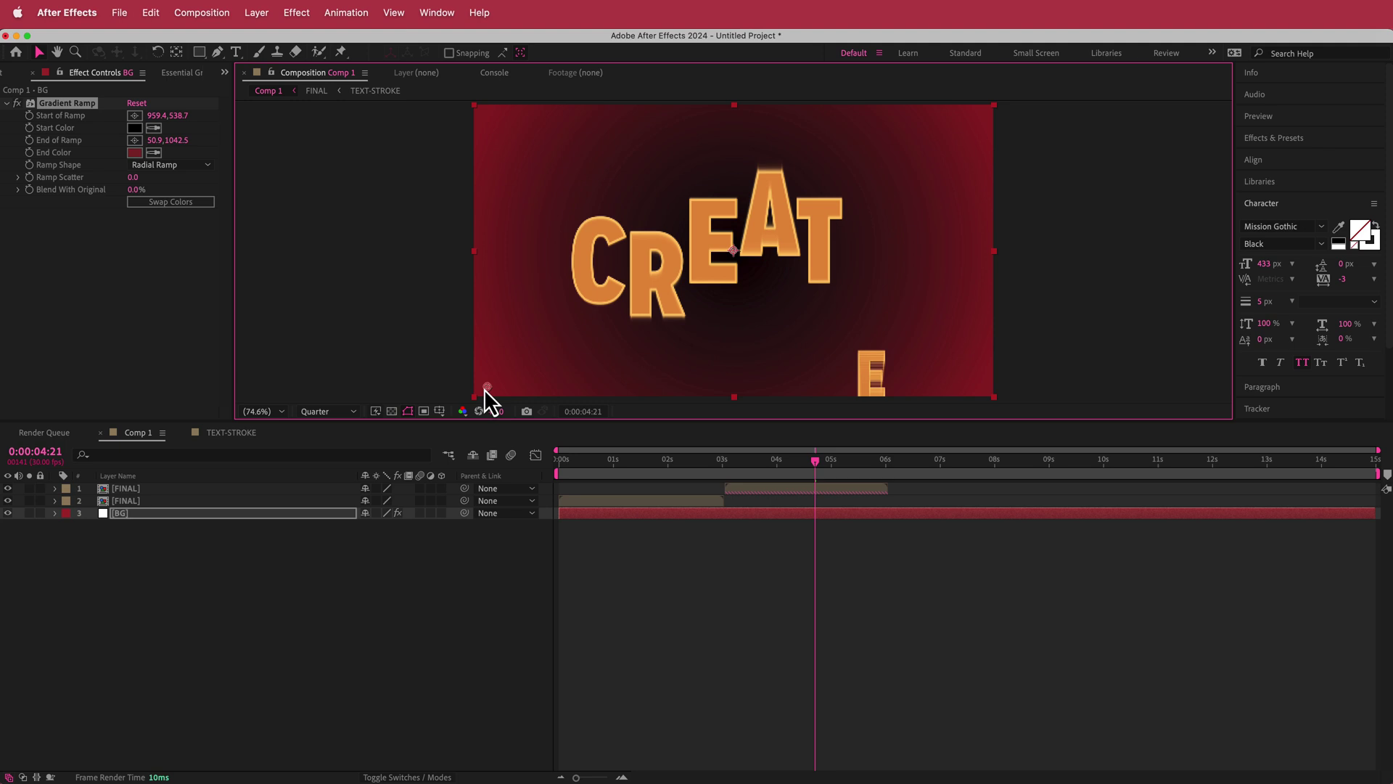
click(169, 203)
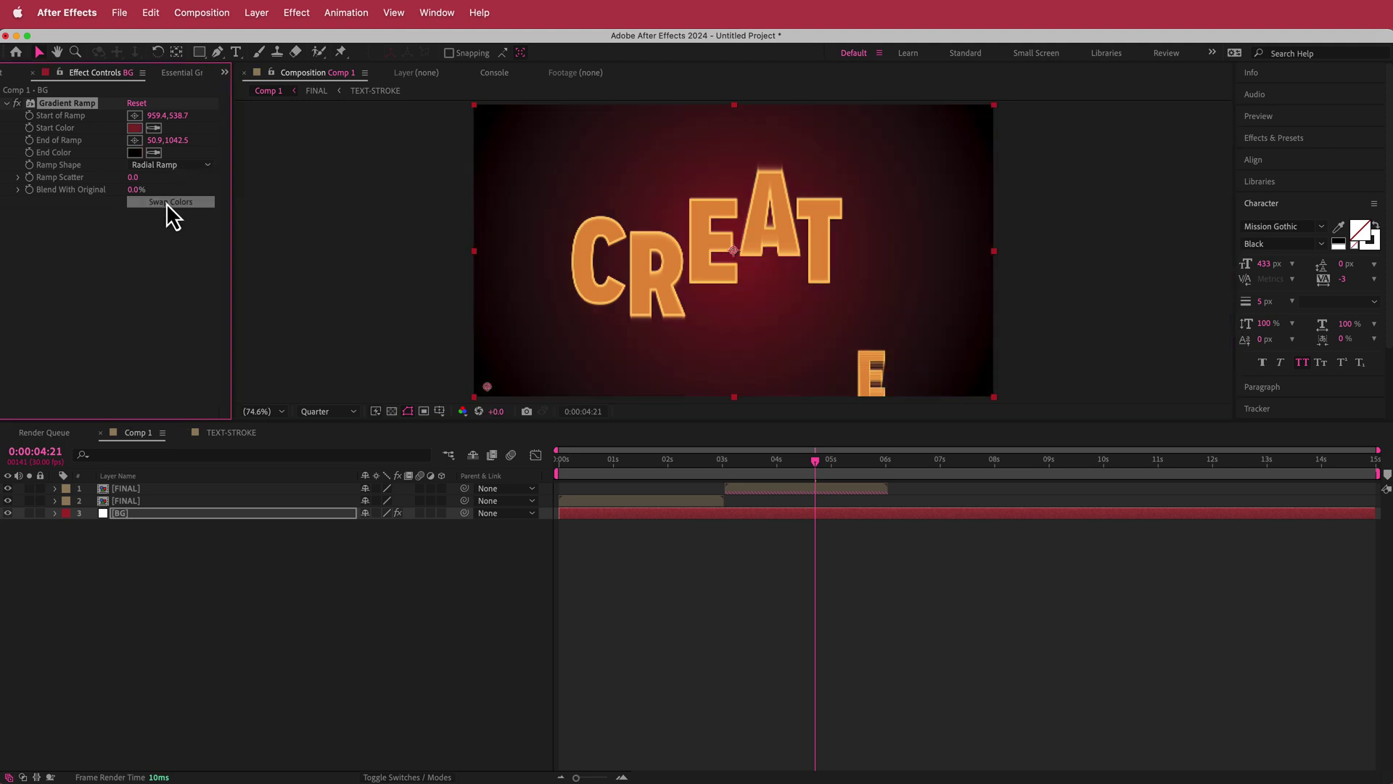
mouse_move(486, 386)
mouse_down()
mouse_move(489, 398)
mouse_move(449, 407)
mouse_move(482, 405)
mouse_up()
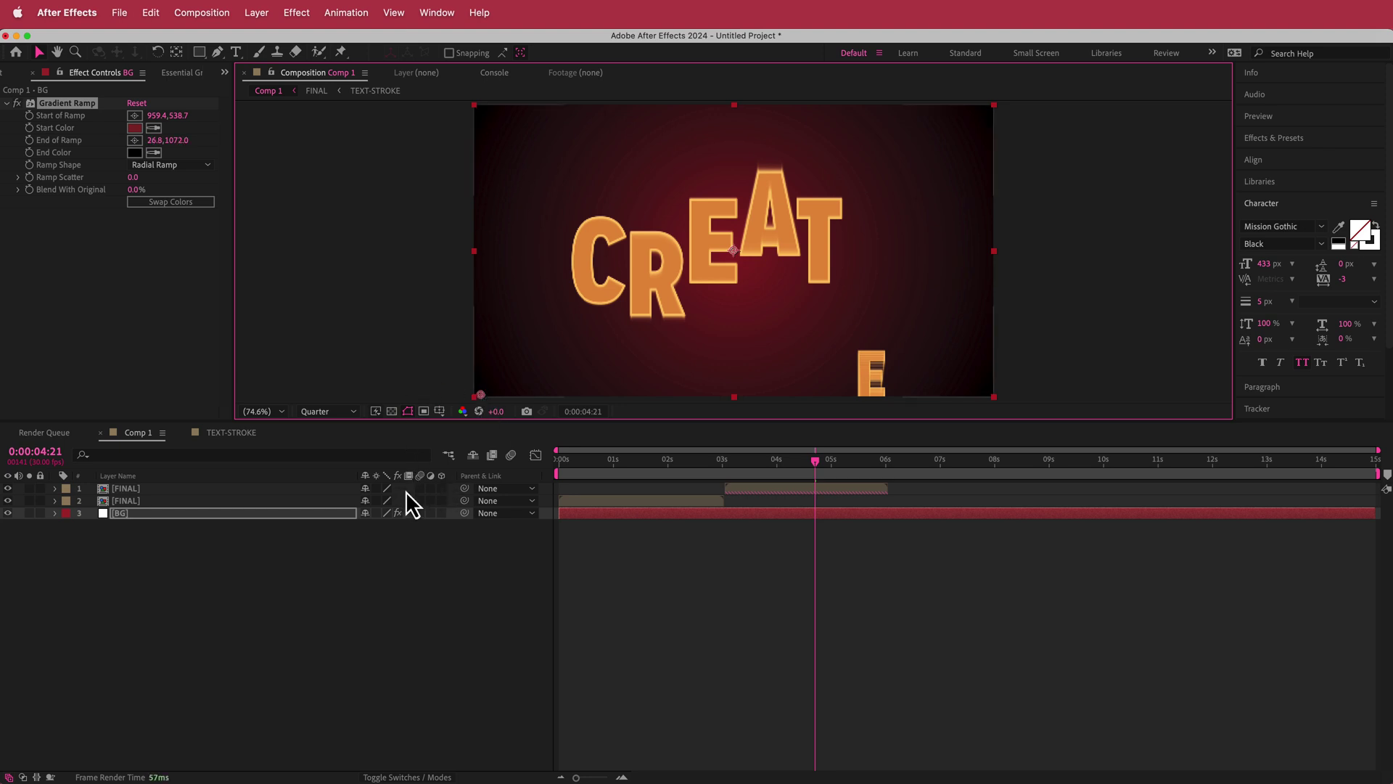
- Create a new adjustment layer and move it to the top of the stack
right_click(453, 490)
mouse_move(487, 502)
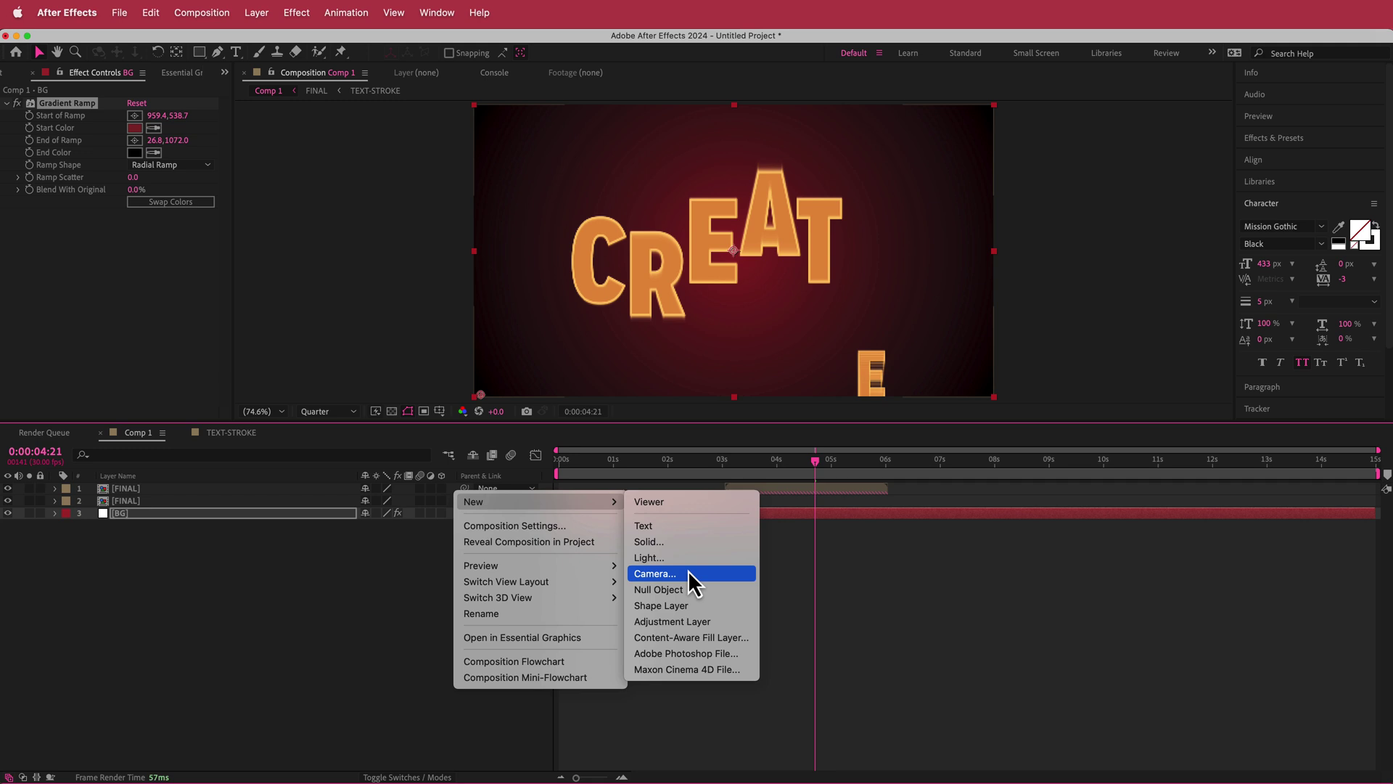
click(694, 621)
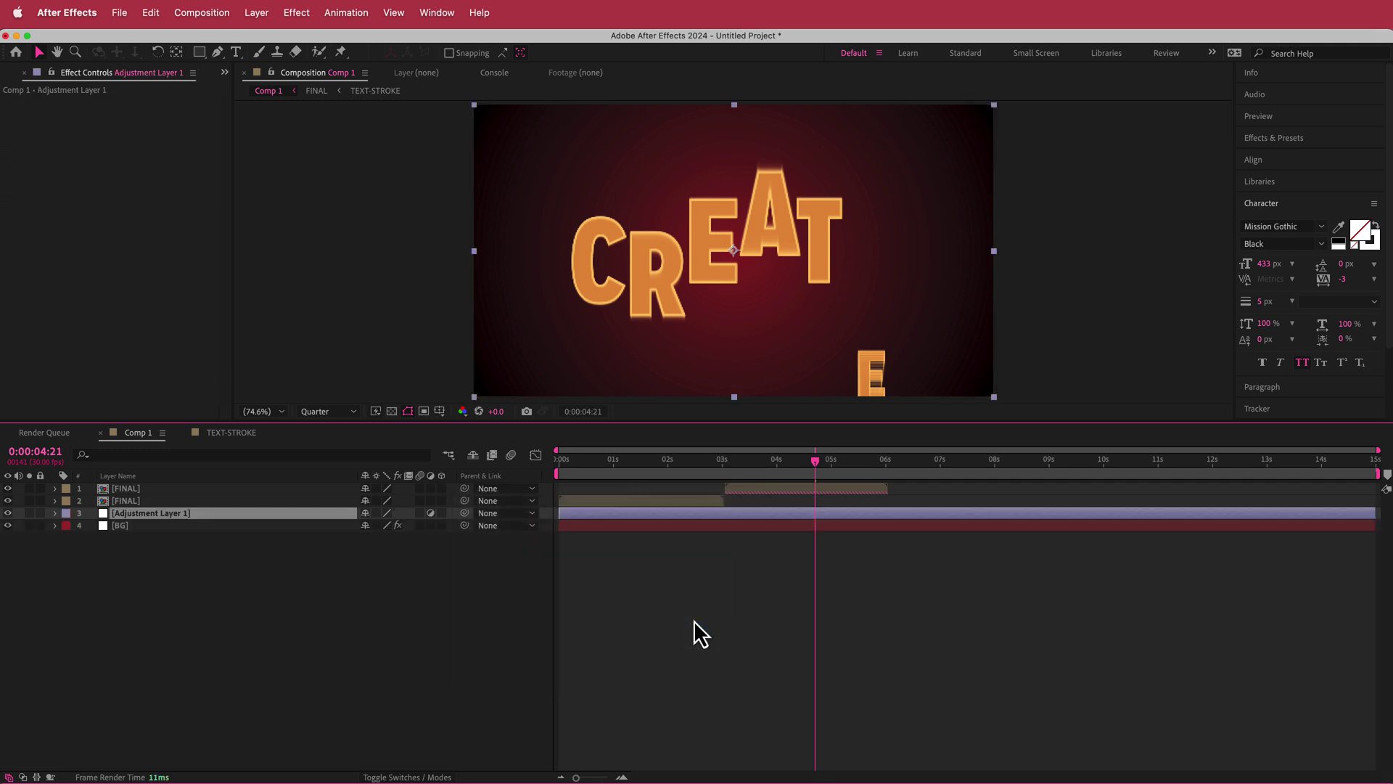
drag(179, 517, 179, 490)
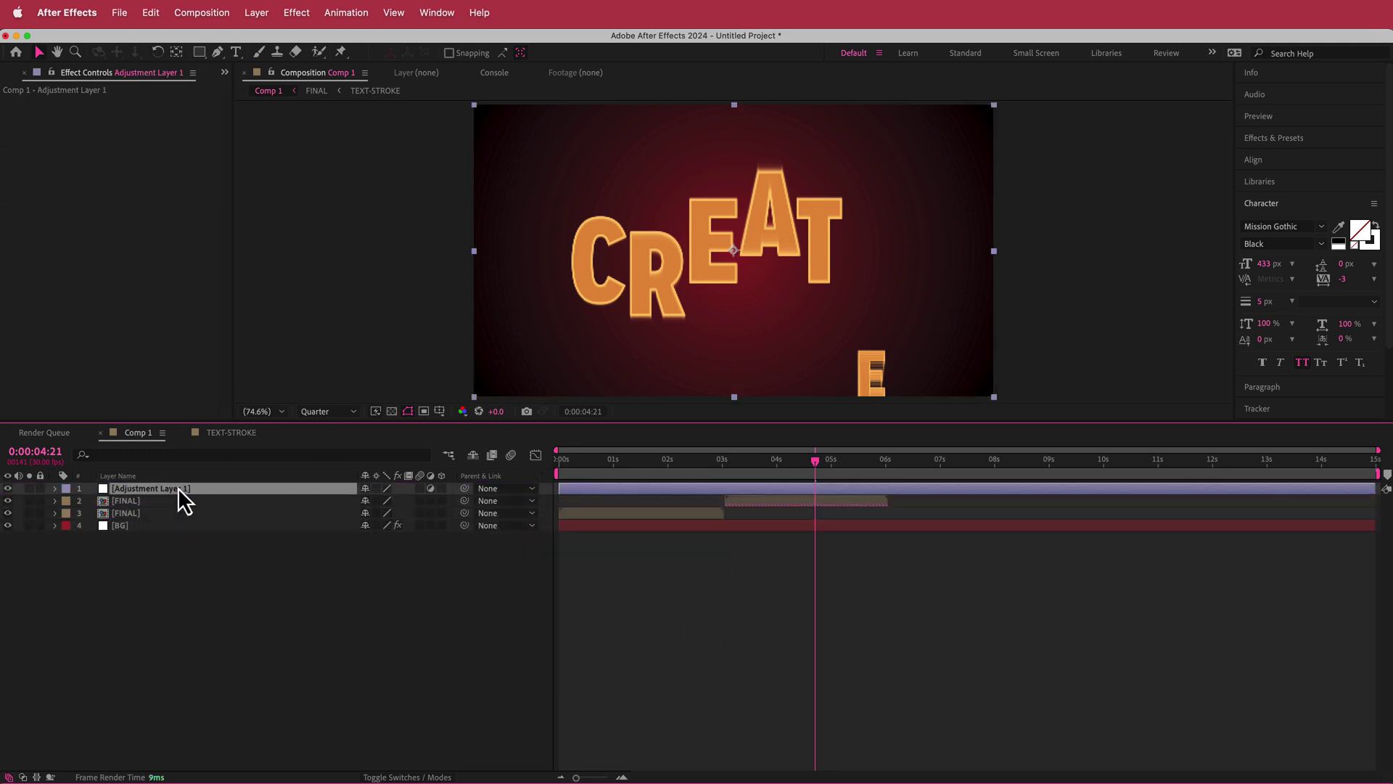
- Apply Curves with darker shadows and brighter highlights, and render the viewer at Full
key(ctrl+space)
text(curv)
key(Return)
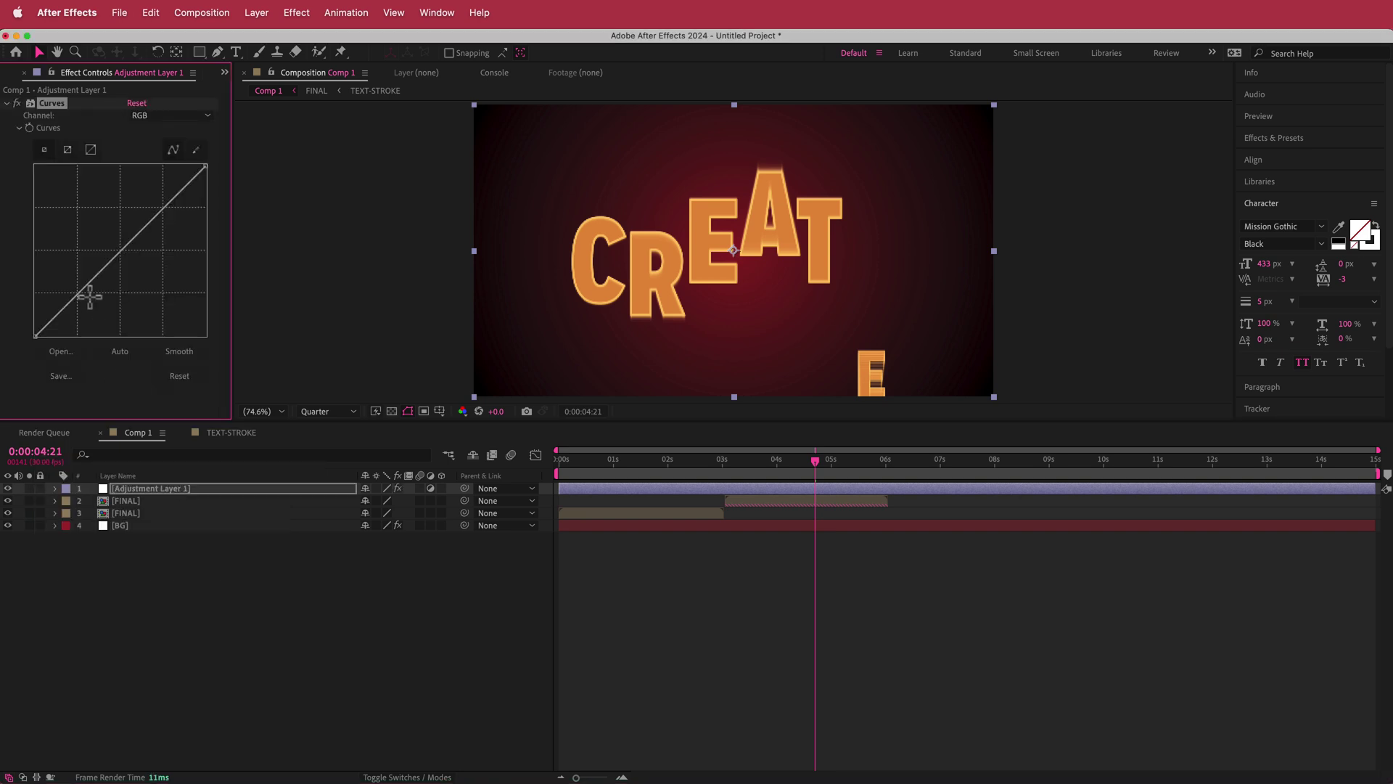
drag(76, 299, 86, 296)
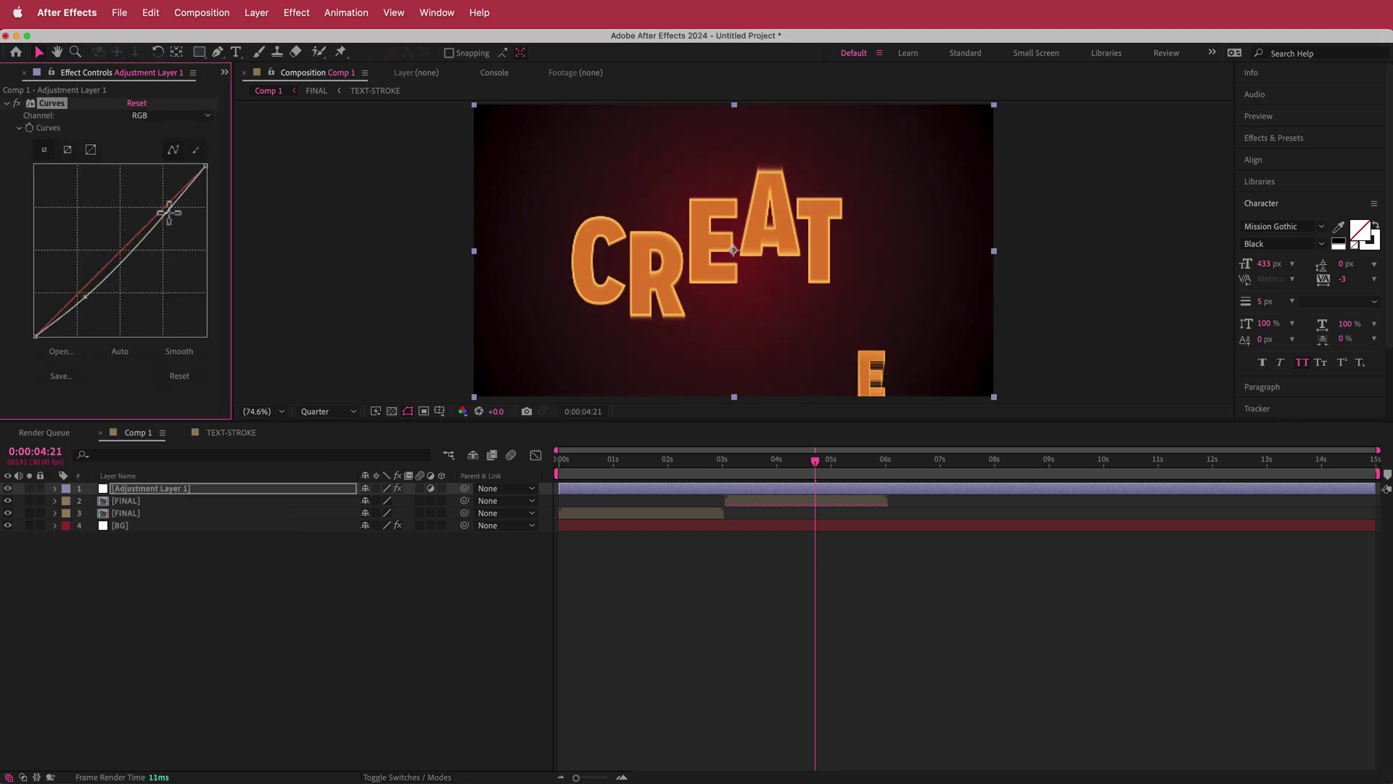
drag(168, 210, 166, 206)
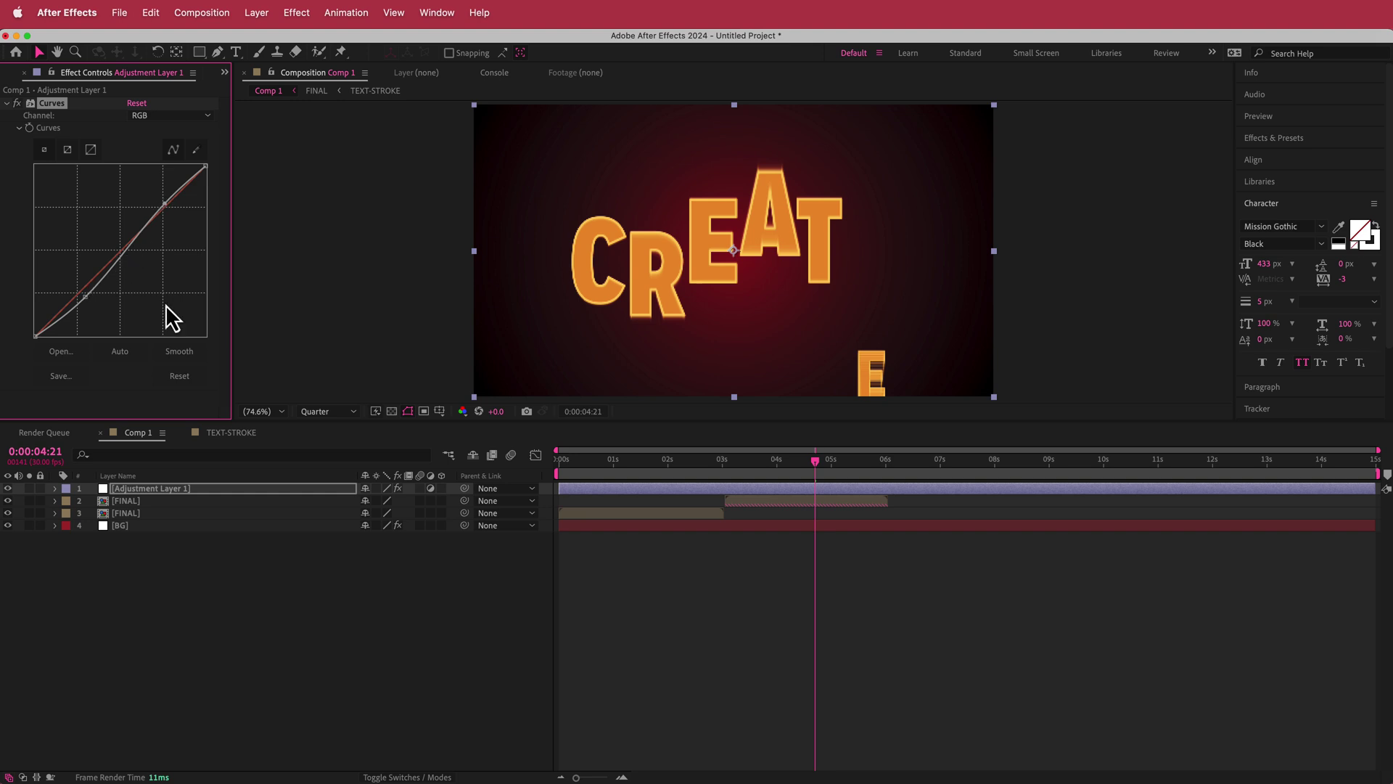
click(354, 412)
click(326, 364)
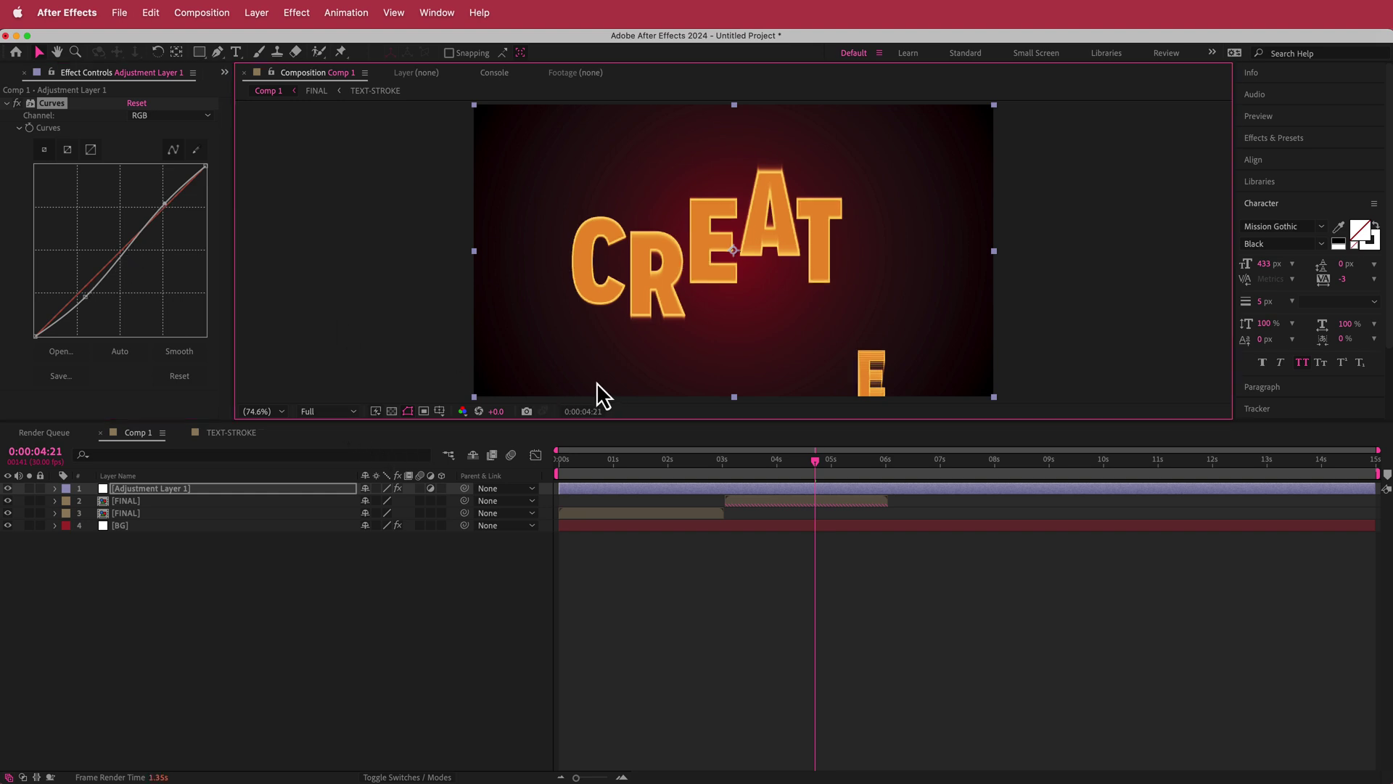
- Add a second adjustment layer to Comp 1
right_click(412, 492)
mouse_move(438, 502)
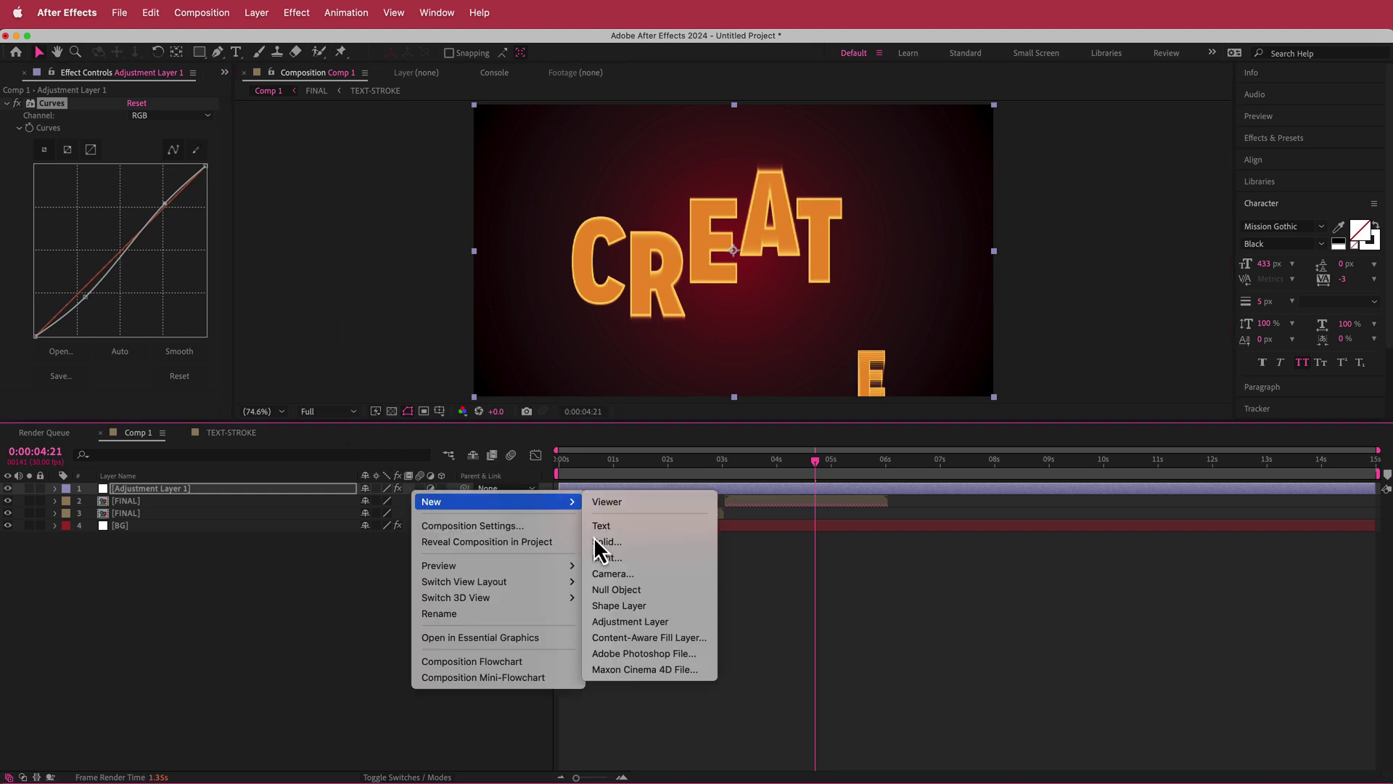
click(657, 621)
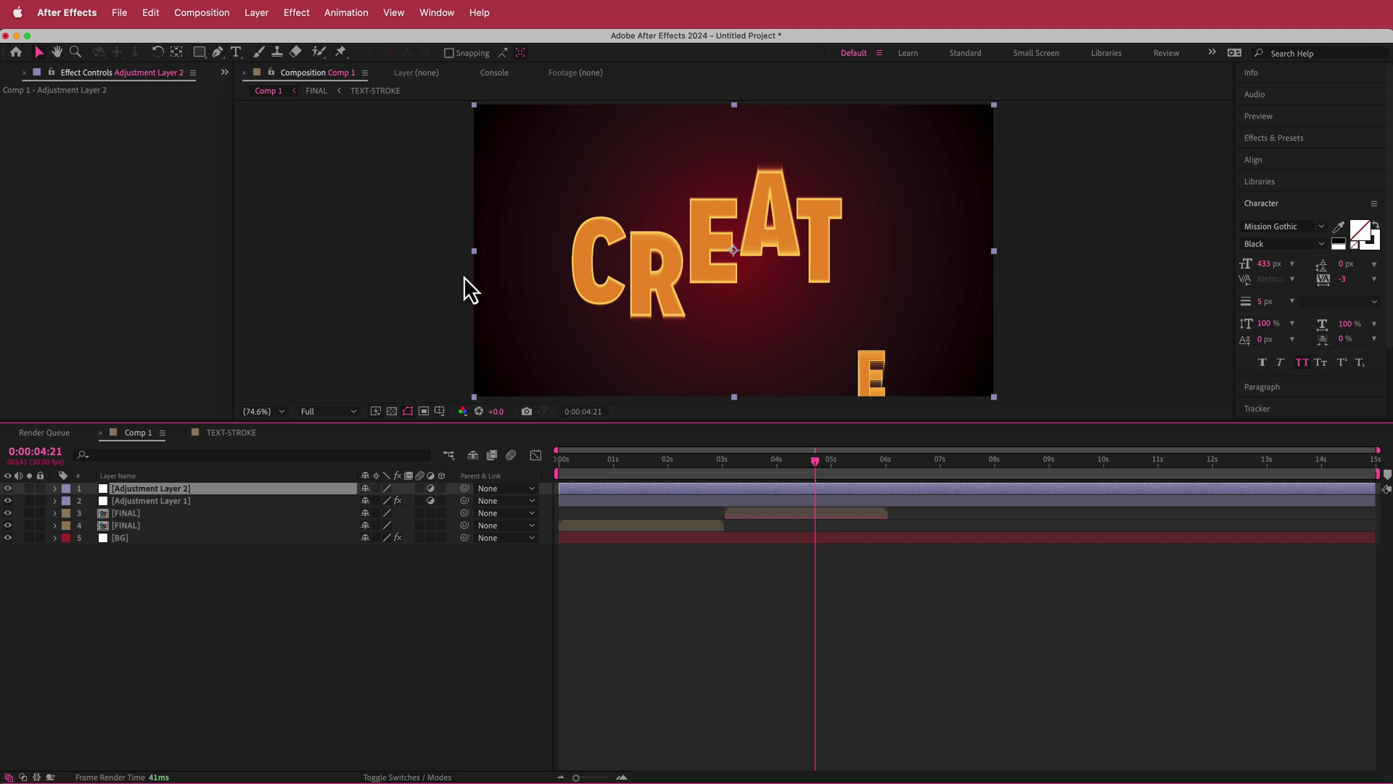
- Apply Noise to the new adjustment layer with Amount of Noise at 10%
key(ctrl+space)
text(nois)
key(Down)
key(Down)
key(Down)
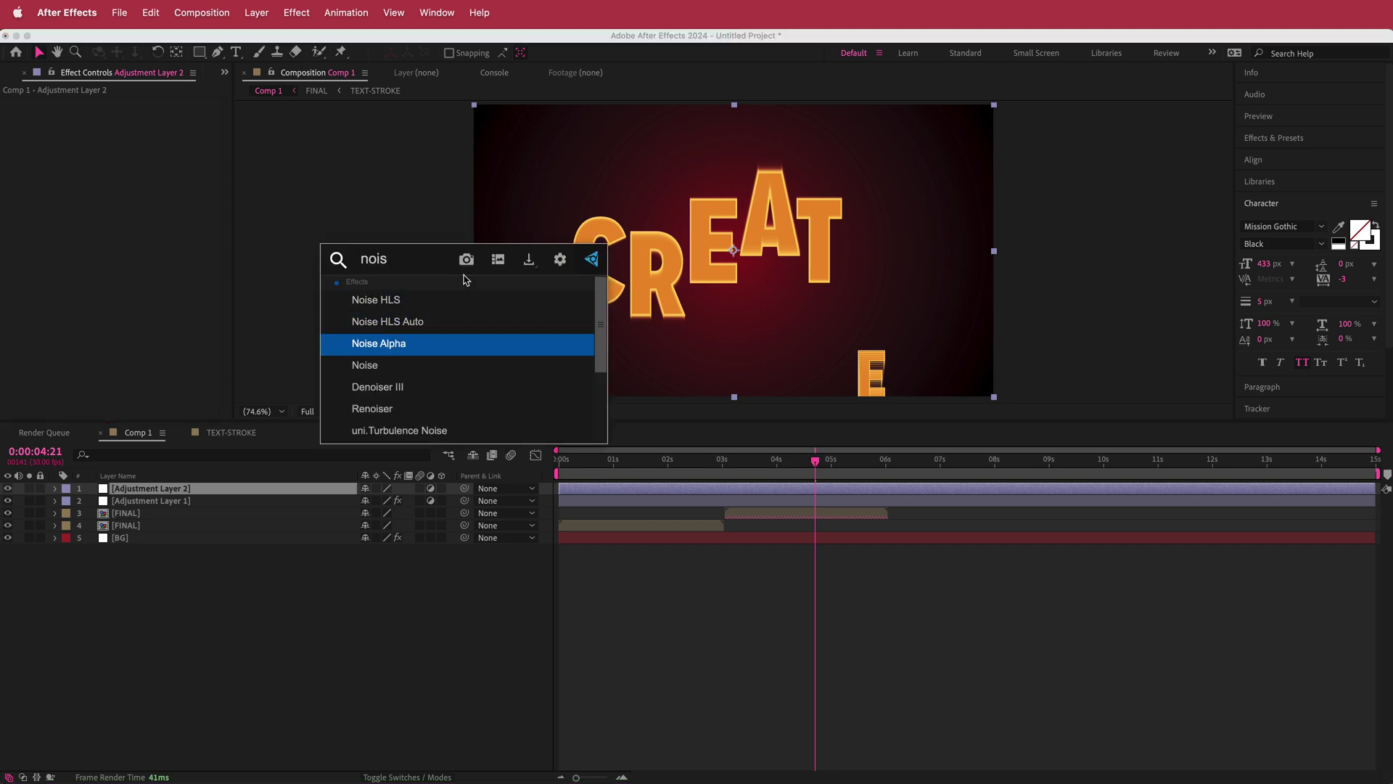
key(Return)
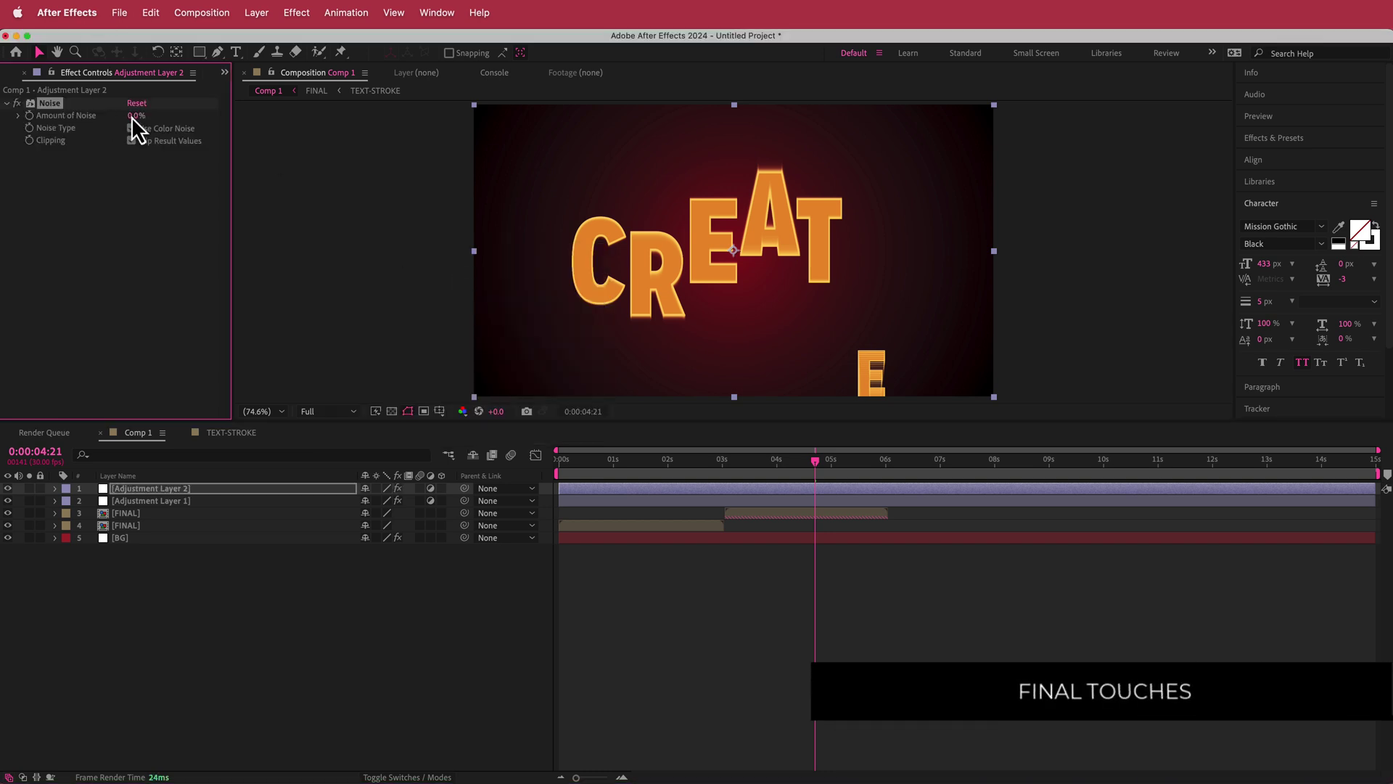
click(135, 116)
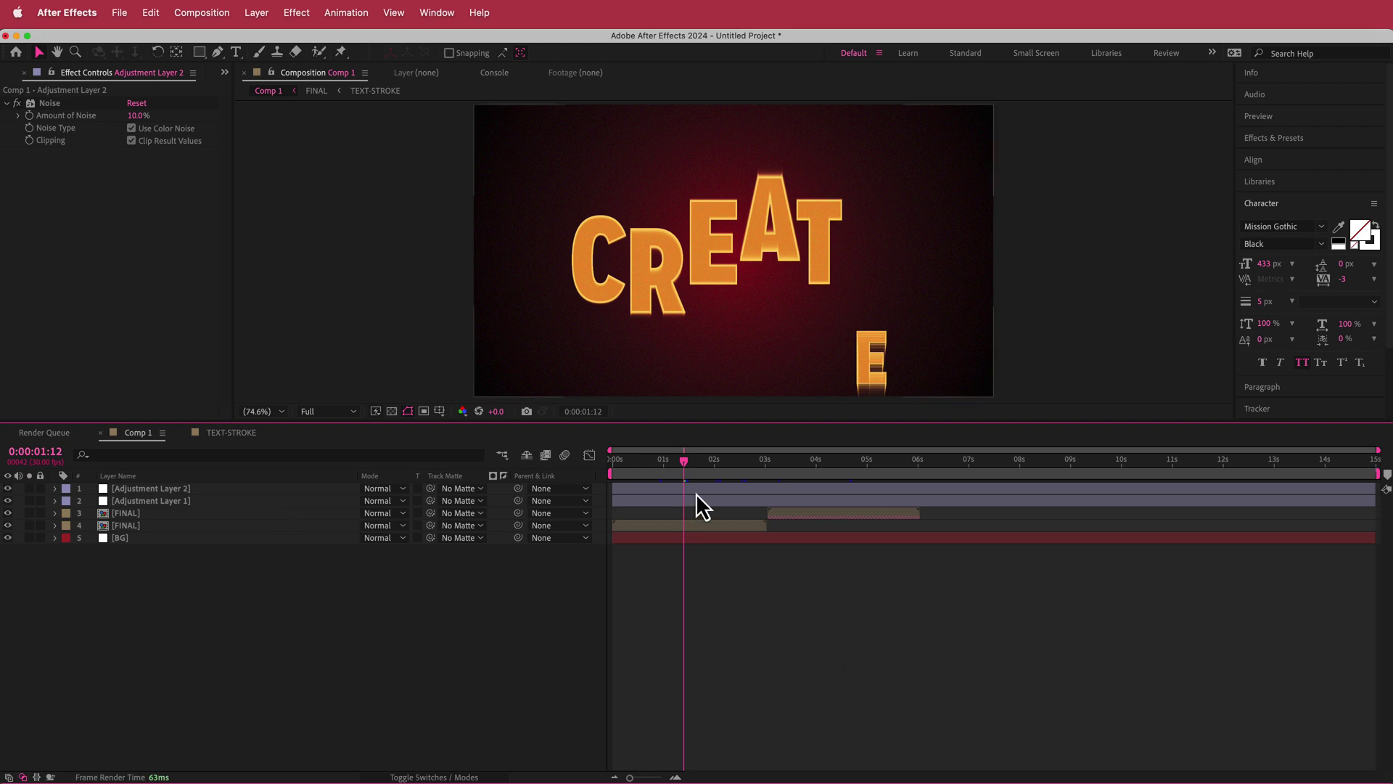
- Add the dust particles clip below the adjustment layers in Screen mode and preview it
drag(228, 779, 238, 635)
drag(233, 486, 238, 524)
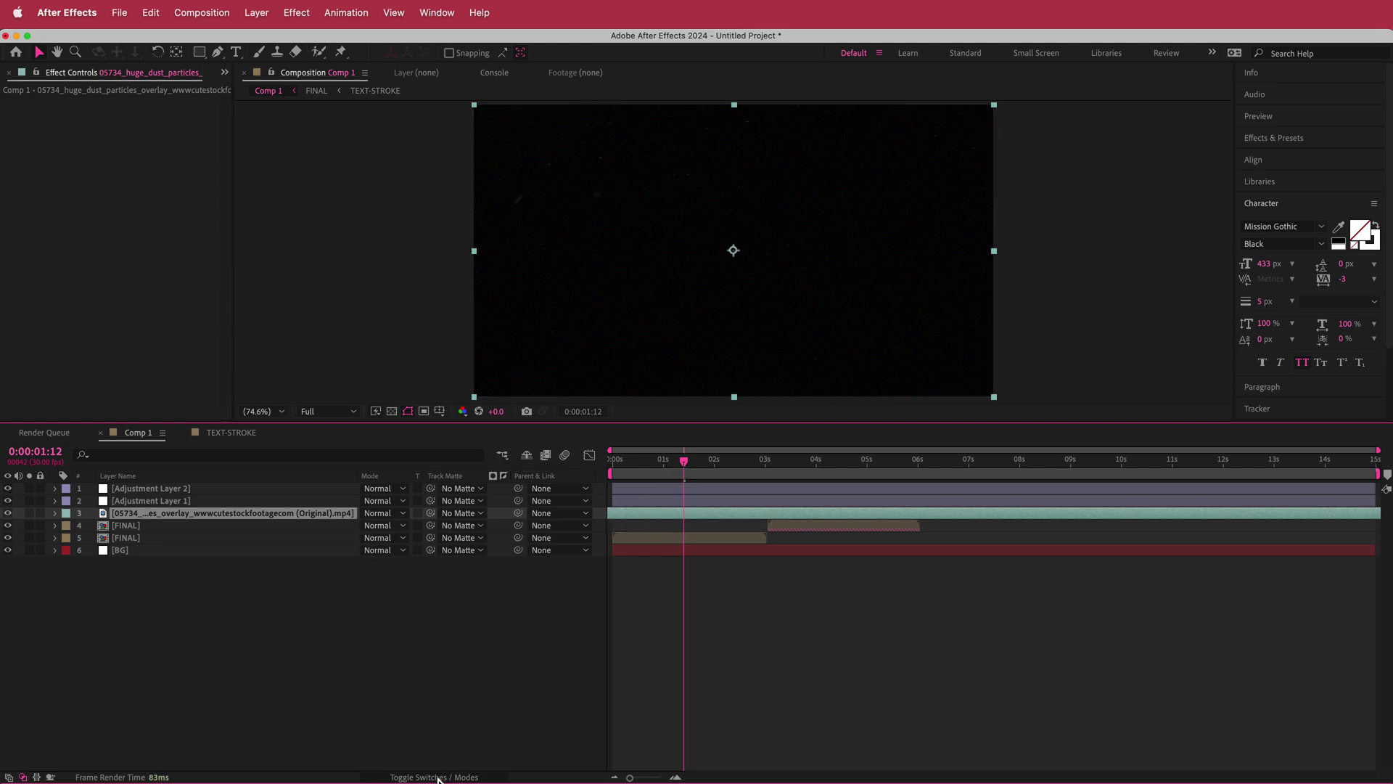
click(384, 515)
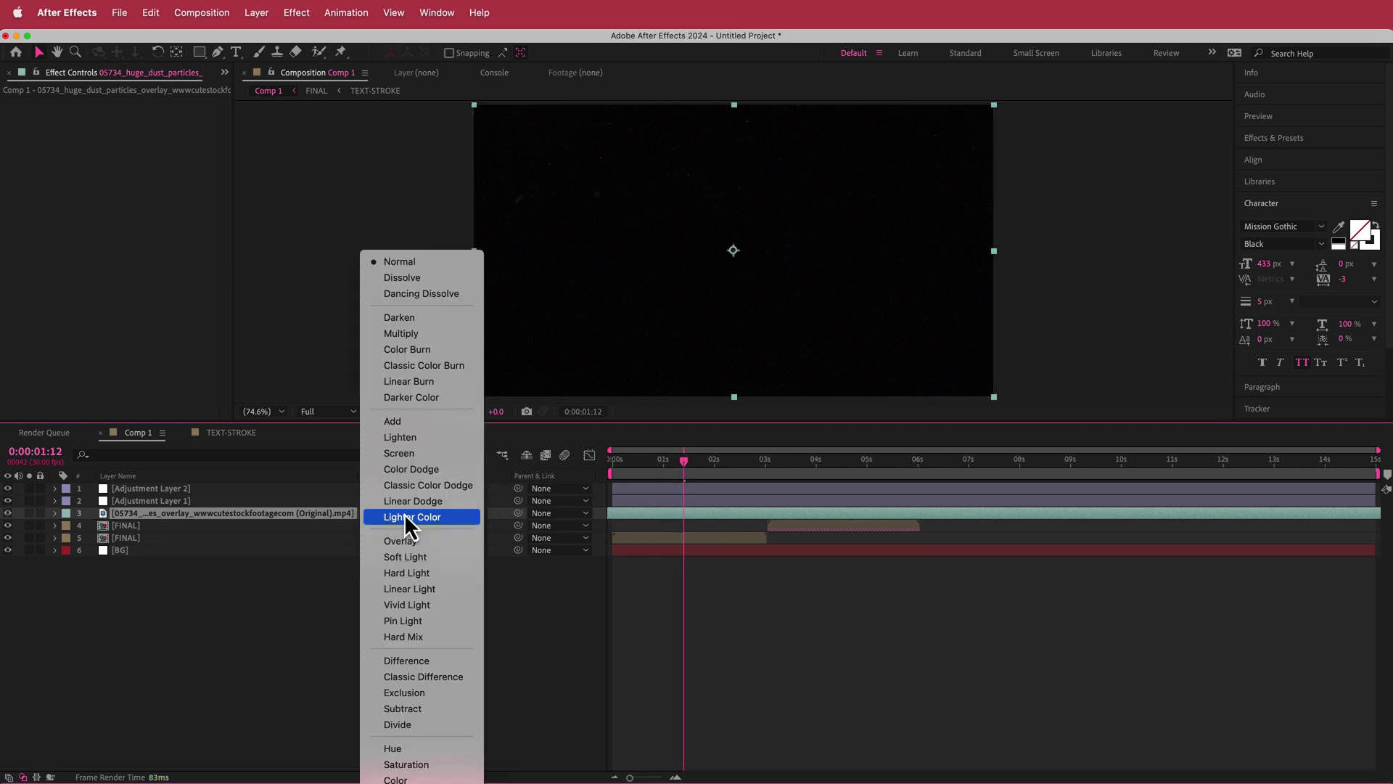
click(409, 454)
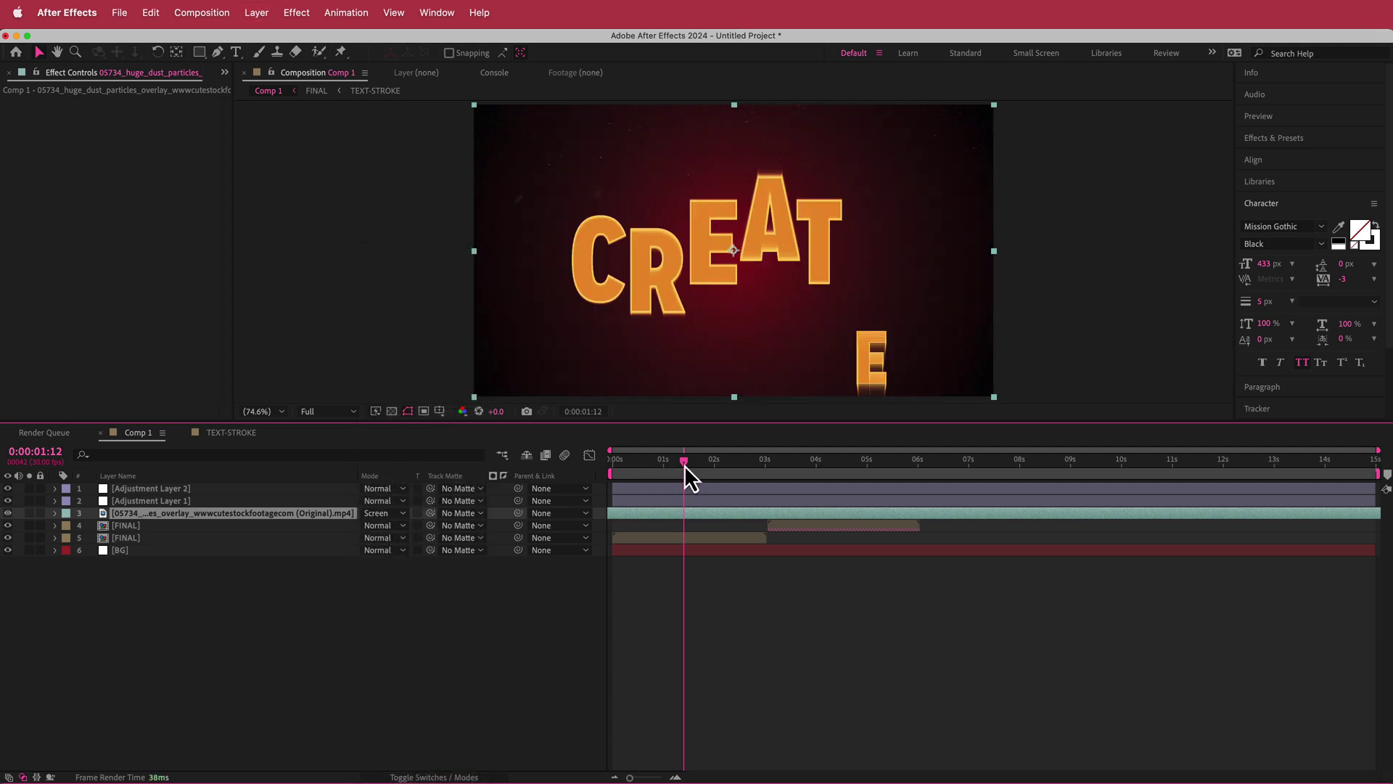
drag(685, 463, 678, 463)
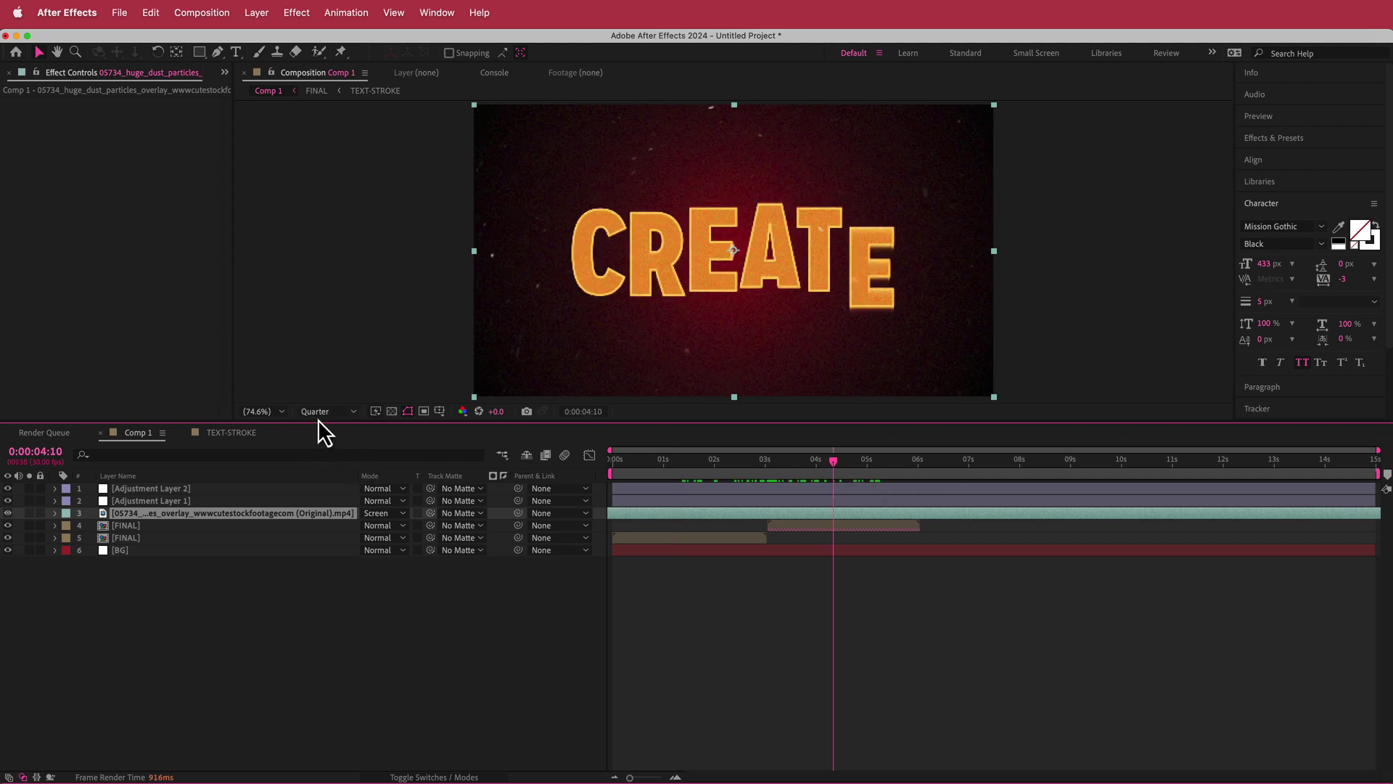
- Switch the Composition viewer resolution from Quarter to Full
click(325, 412)
click(318, 445)
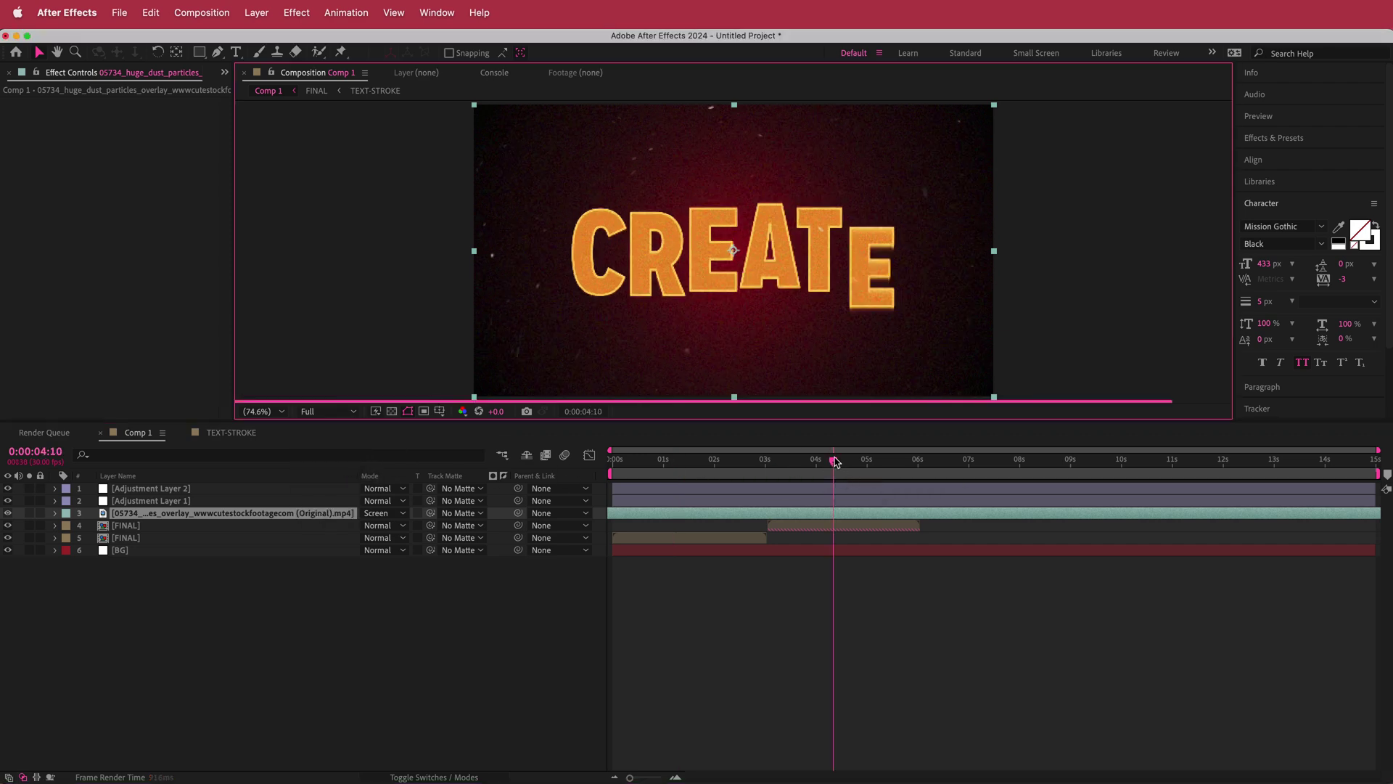